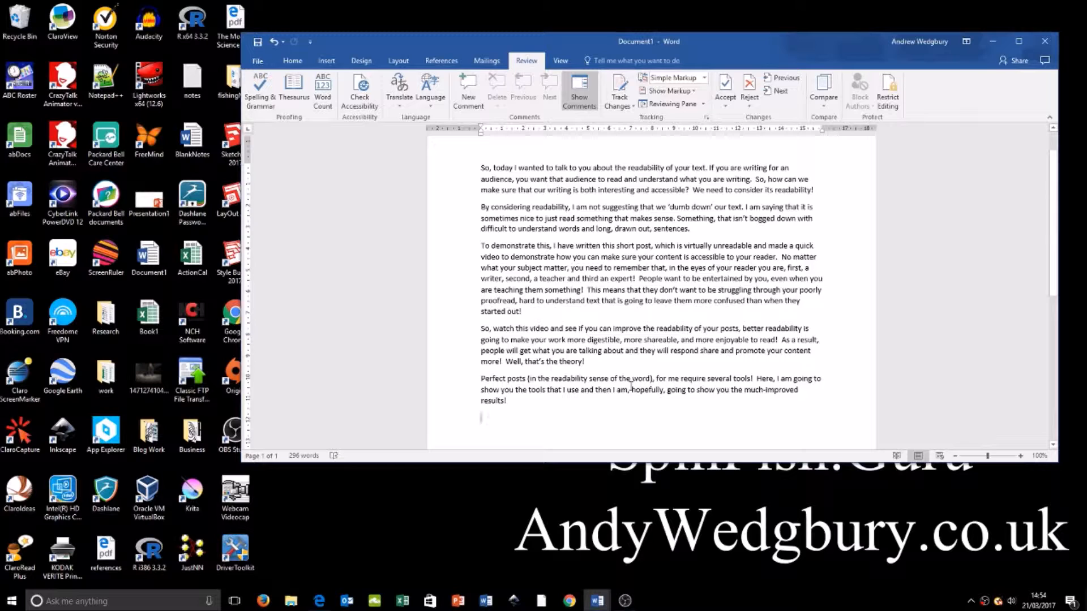
Step: Run the spelling and grammar check on the readability text in Document1 and dismiss the completion message
scroll(631, 385, down, 2)
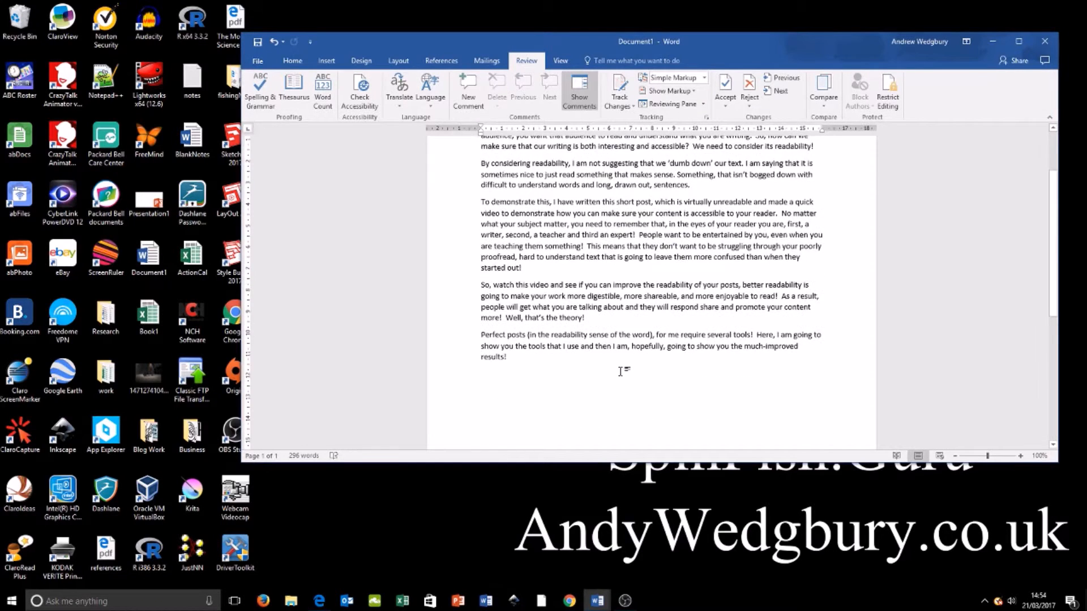
scroll(623, 371, up, 3)
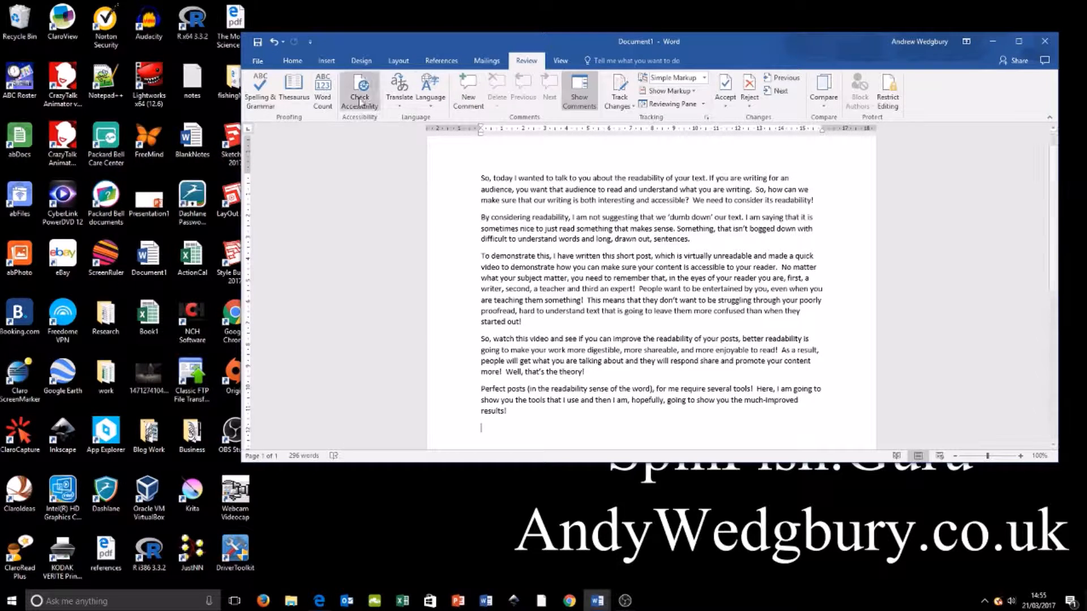
click(259, 91)
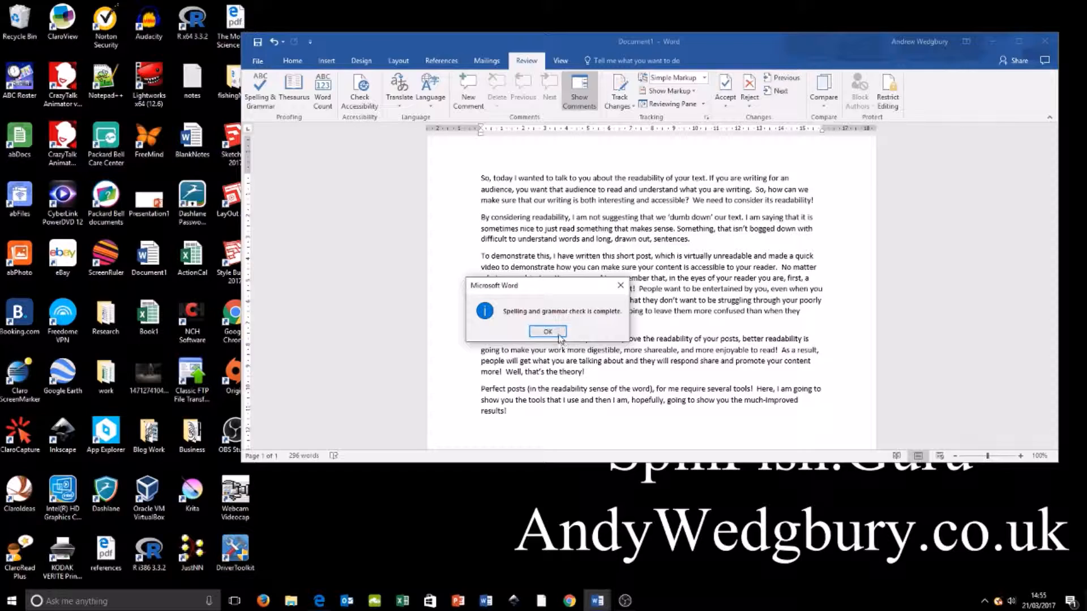
click(555, 333)
click(555, 333)
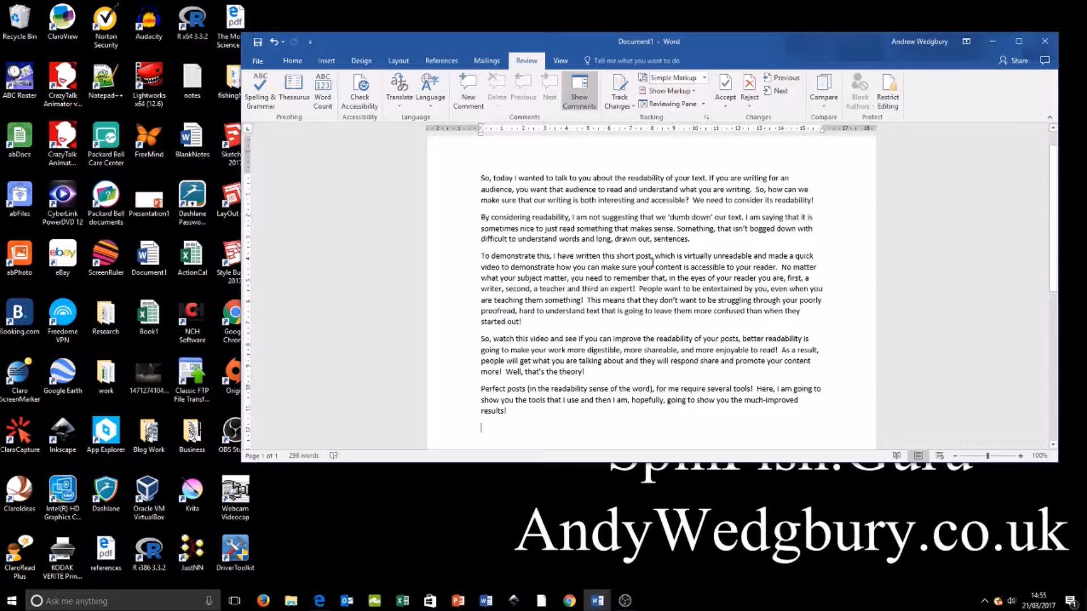
Step: Enable the Show readability statistics option in Word's proofing settings and apply it
click(258, 61)
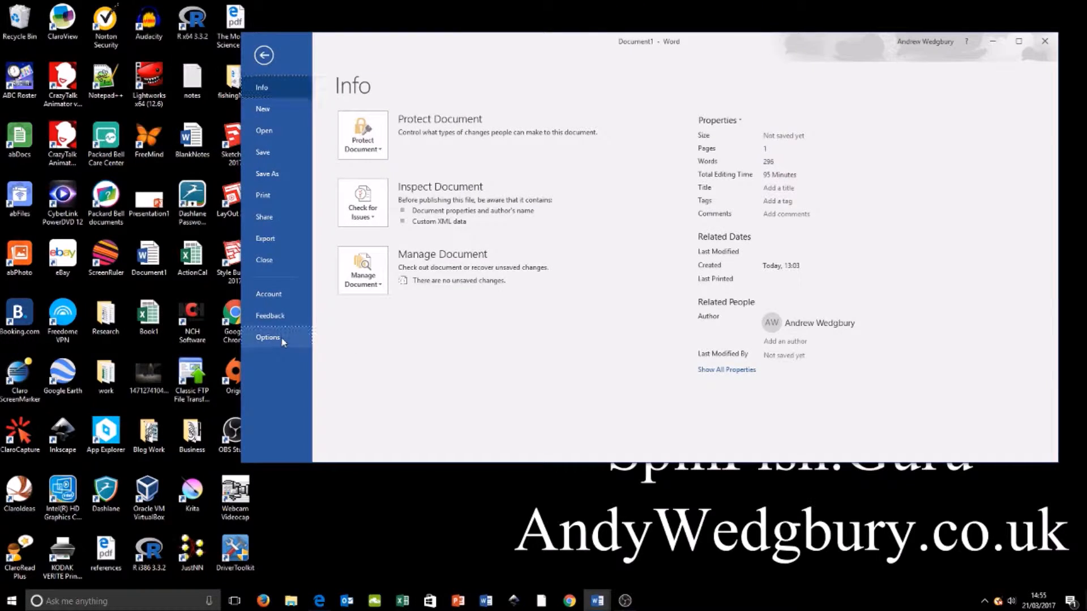
click(286, 339)
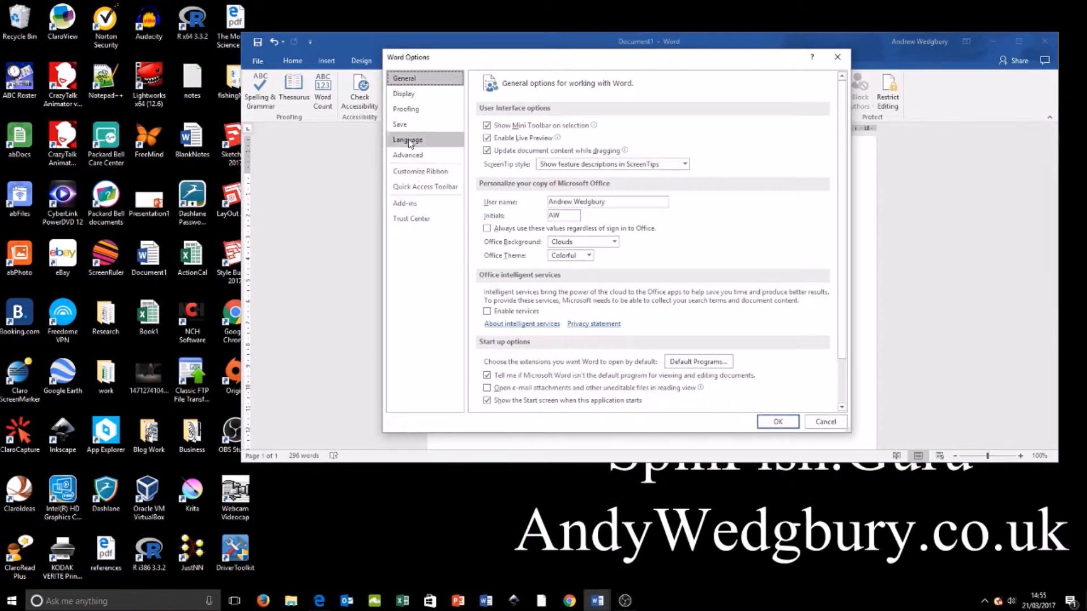
click(415, 110)
click(487, 358)
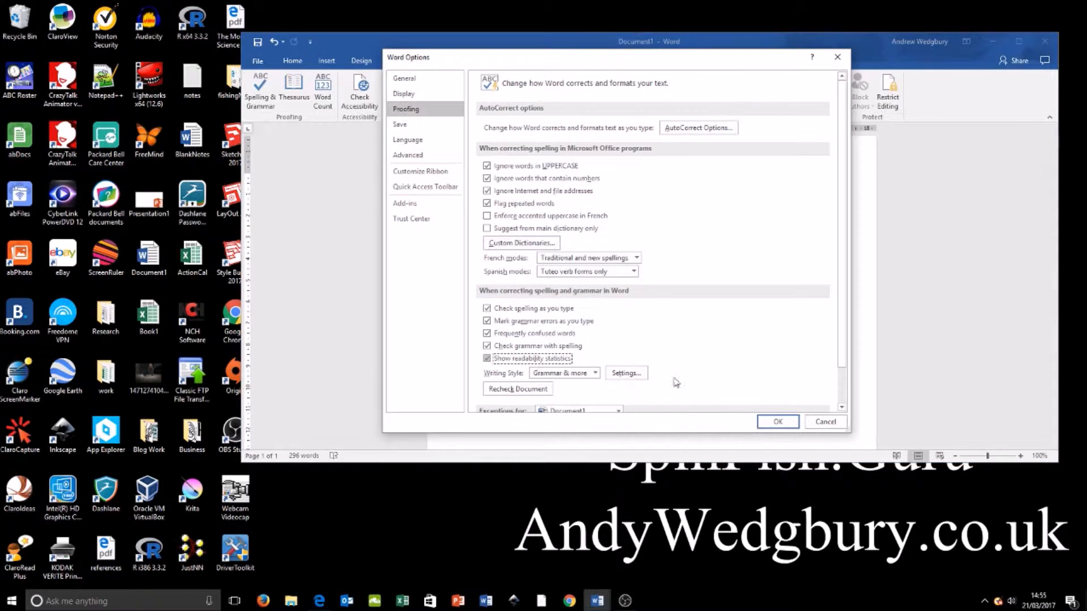
click(779, 423)
Step: Rerun the spelling and grammar check, review the document's readability statistics, and close the results
click(260, 87)
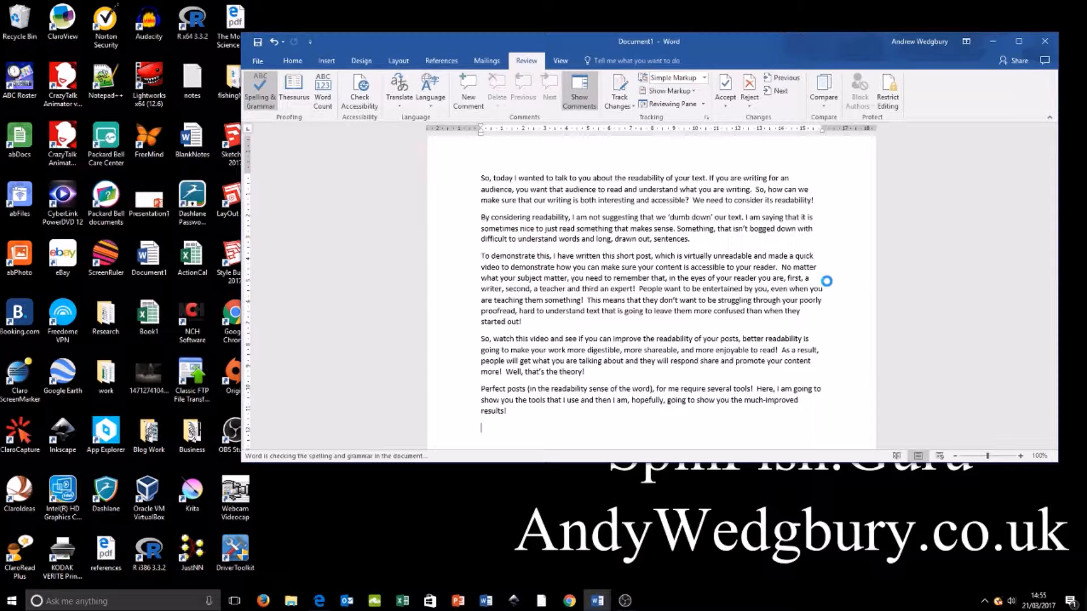
drag(730, 161, 635, 162)
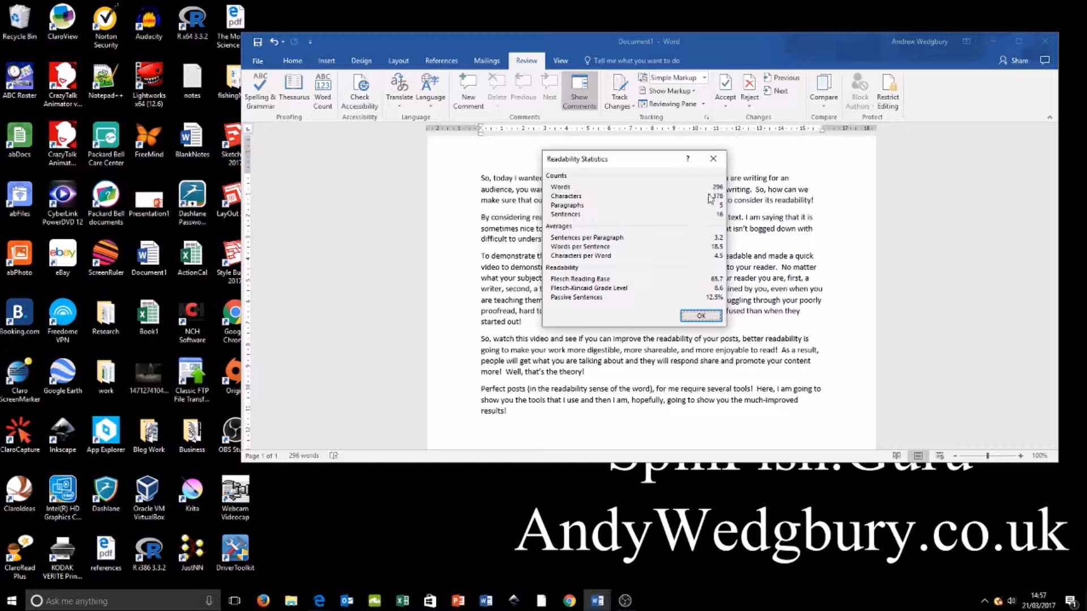
click(714, 161)
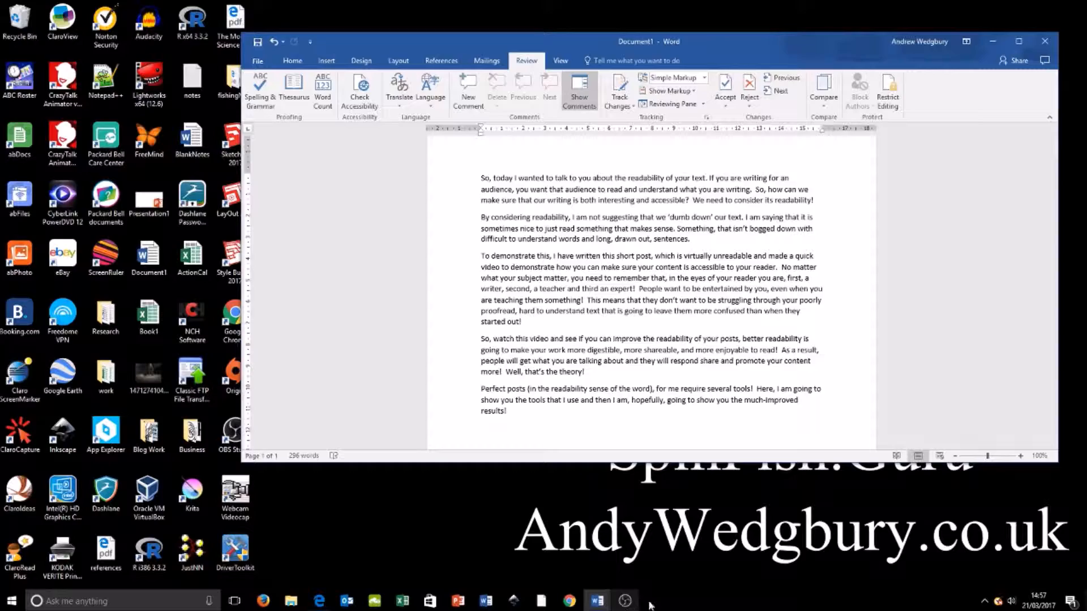
Step: Switch to the Edge browser and look over the website's homepage, including its News & Ideas posts
click(312, 600)
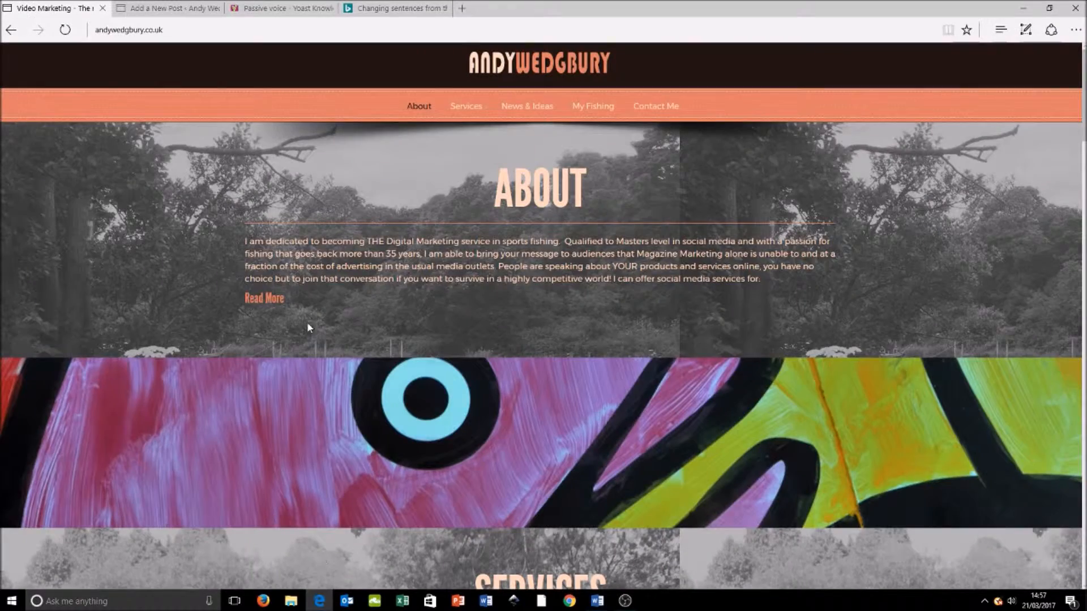
scroll(332, 326, down, 15)
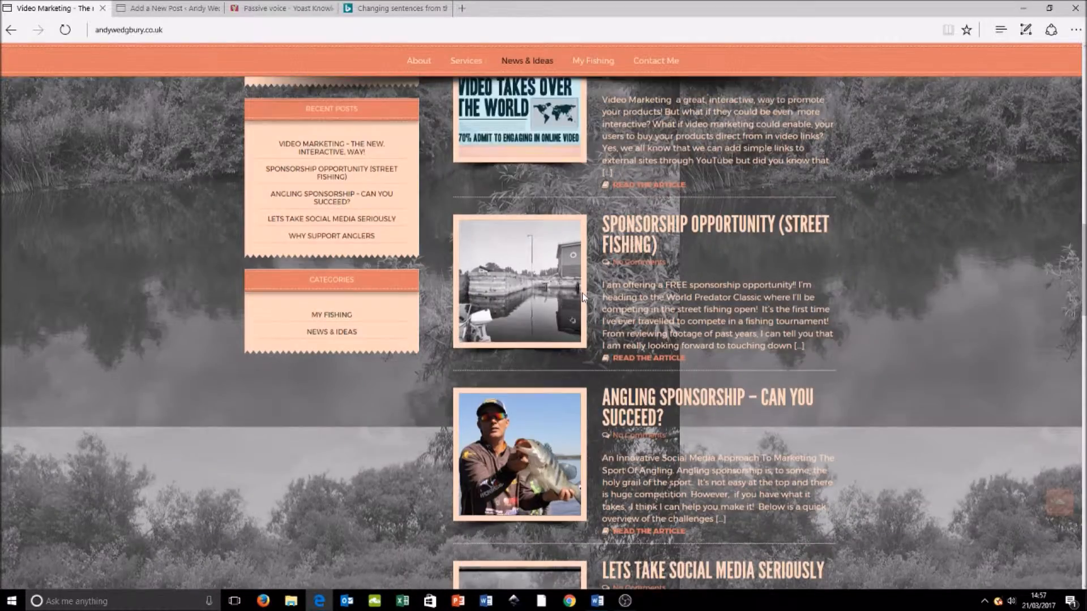
scroll(583, 297, down, 20)
scroll(589, 306, up, 20)
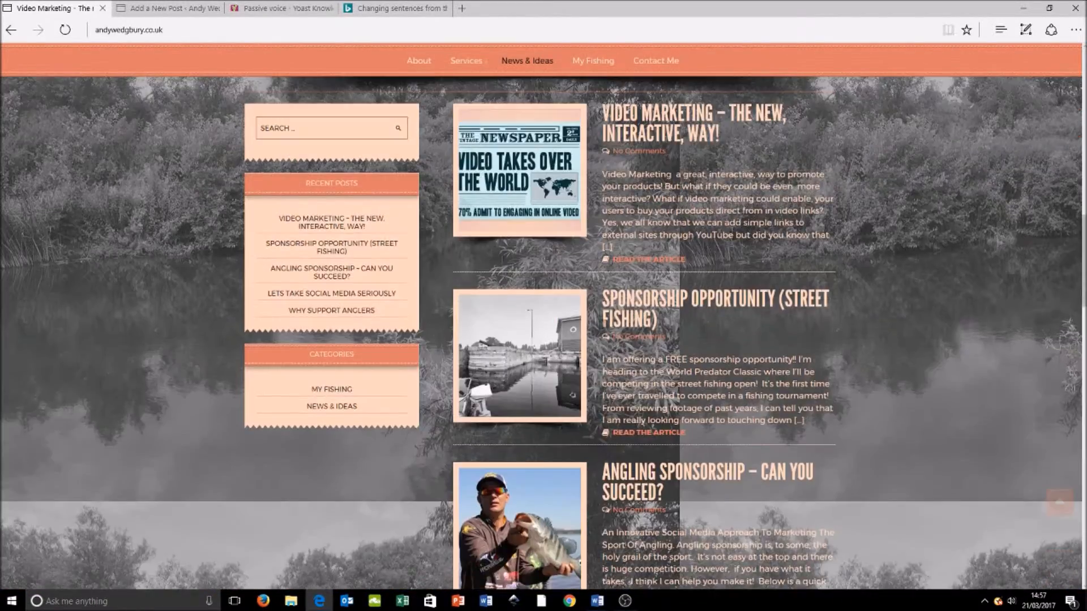
scroll(603, 323, up, 15)
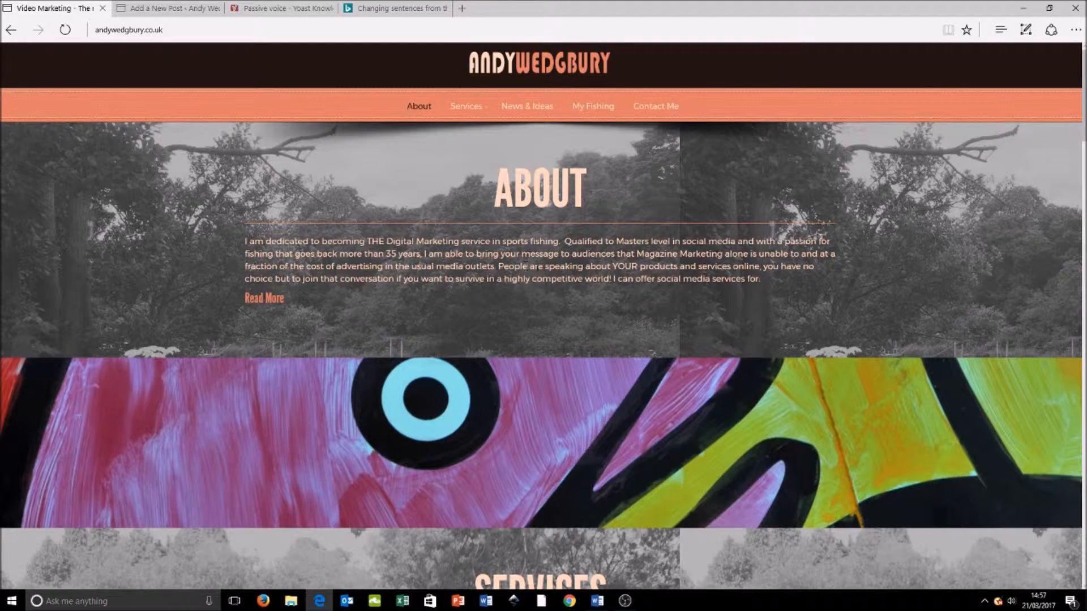
scroll(525, 266, down, 3)
scroll(306, 147, up, 3)
Step: Go to the WordPress draft post titled Readability and cut all of its existing body text
click(164, 8)
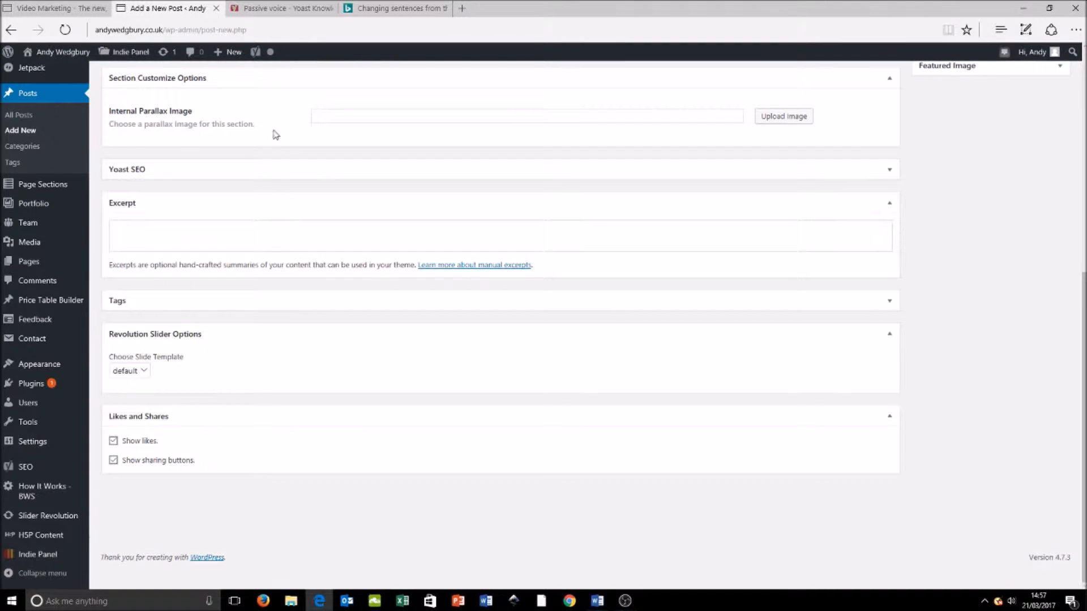
scroll(269, 131, up, 7)
drag(108, 227, 625, 410)
click(625, 408)
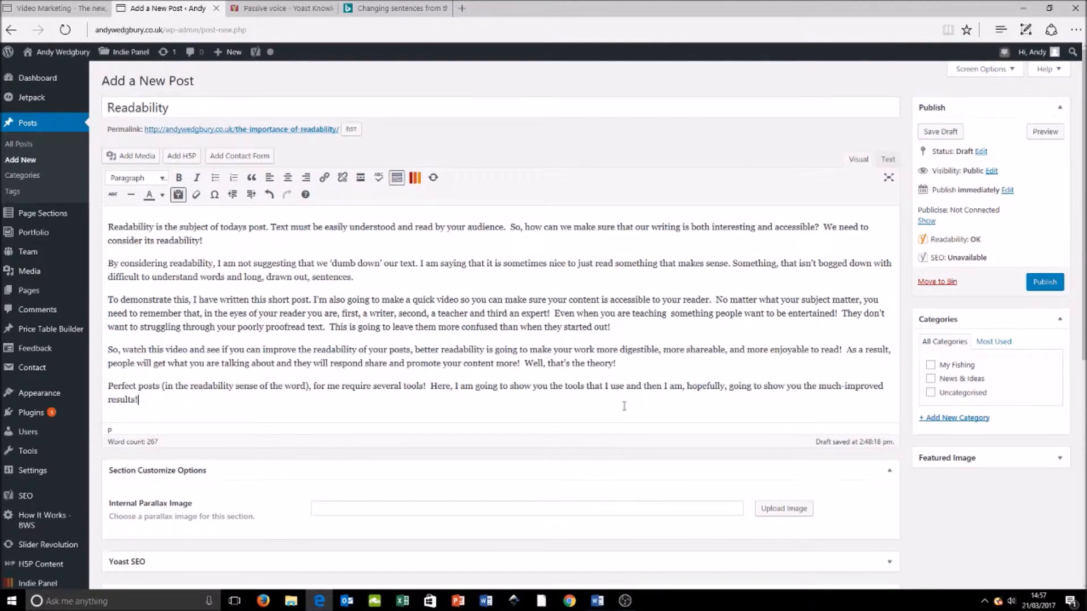
drag(157, 402, 107, 228)
key(ctrl+x)
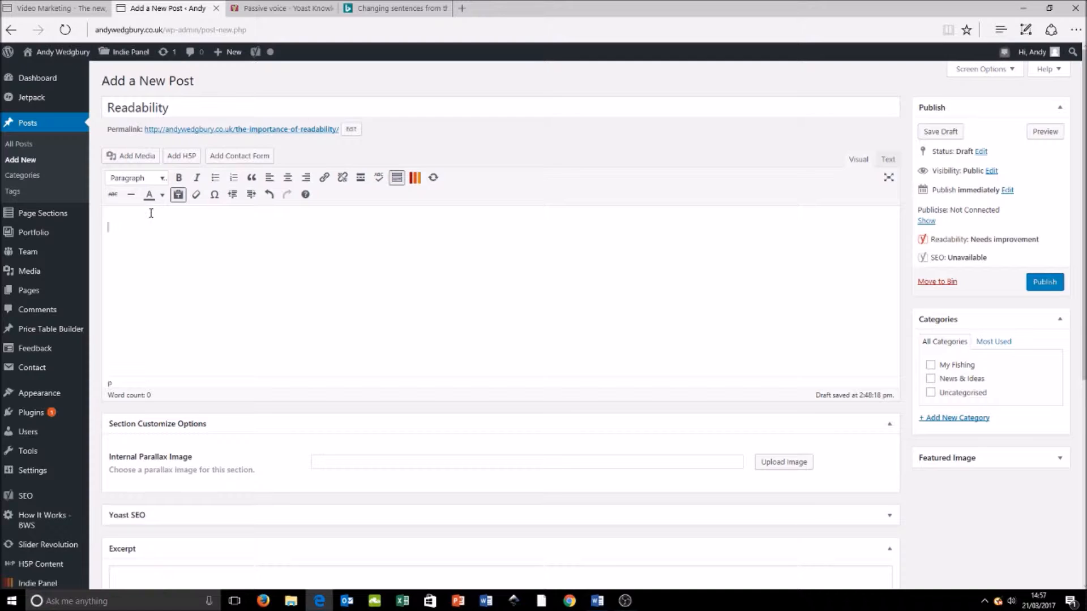
Step: Expand the Yoast SEO section below the post editor
scroll(153, 214, down, 3)
scroll(161, 215, down, 3)
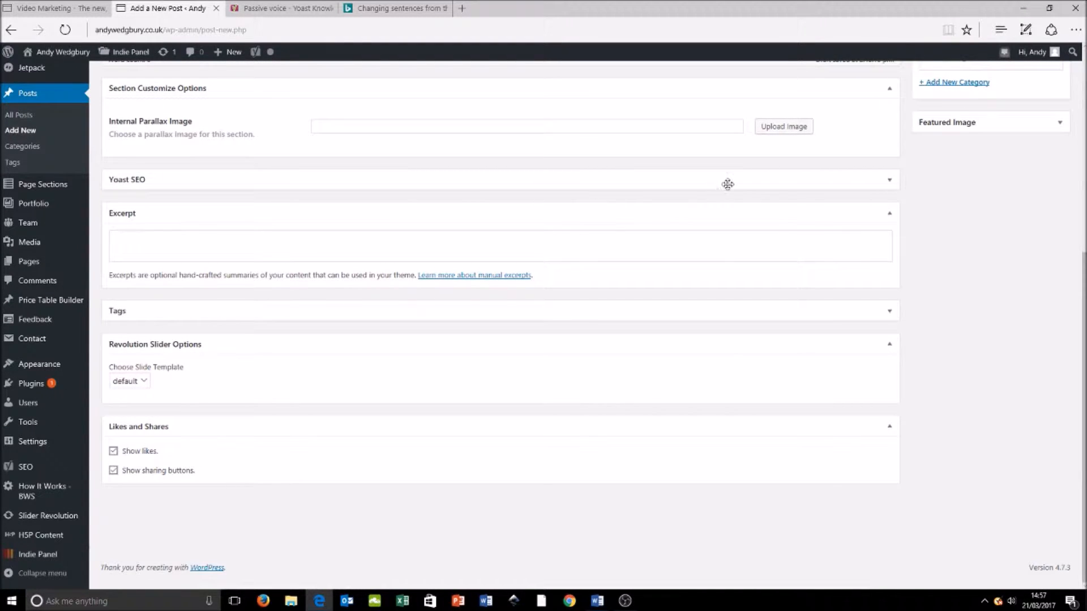
click(890, 180)
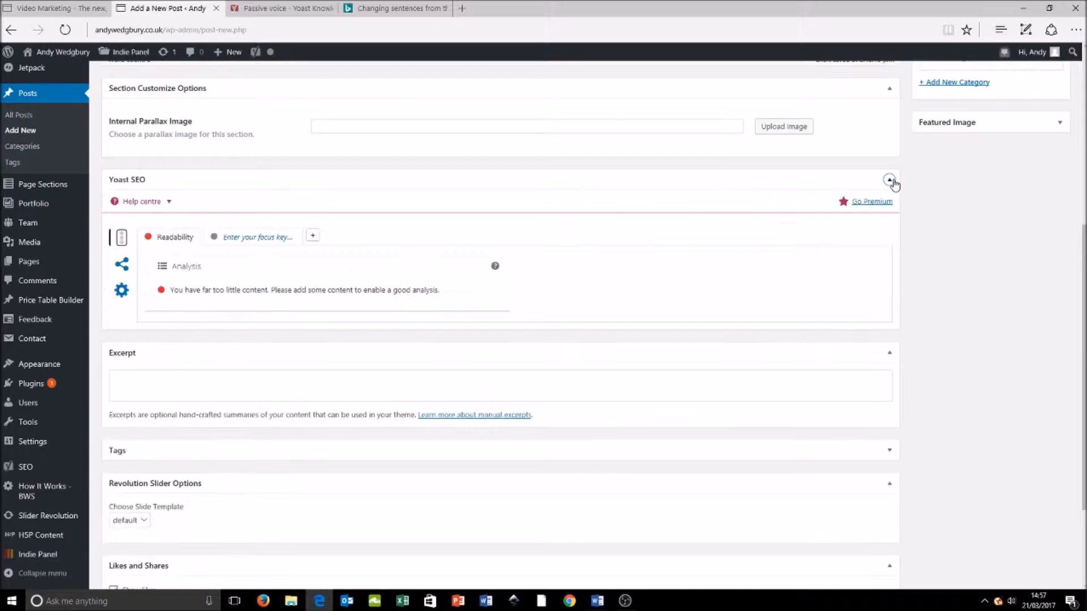
Step: Skim the Yoast knowledge base article on passive voice
click(277, 8)
scroll(476, 245, down, 4)
scroll(477, 246, down, 10)
scroll(476, 248, up, 1)
scroll(475, 250, down, 2)
scroll(474, 250, down, 20)
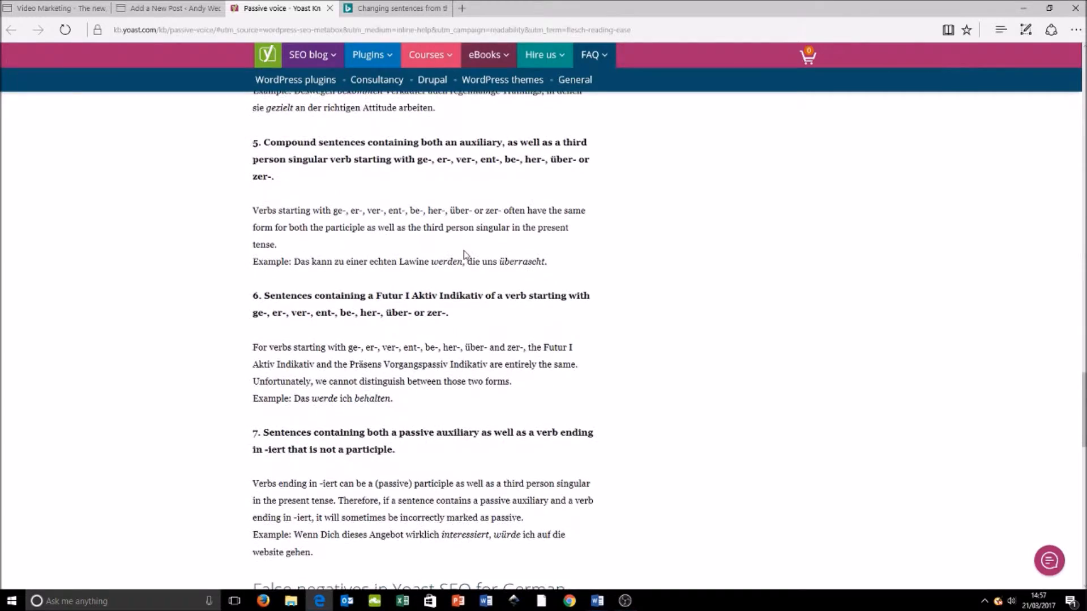
scroll(464, 255, down, 14)
scroll(464, 268, up, 20)
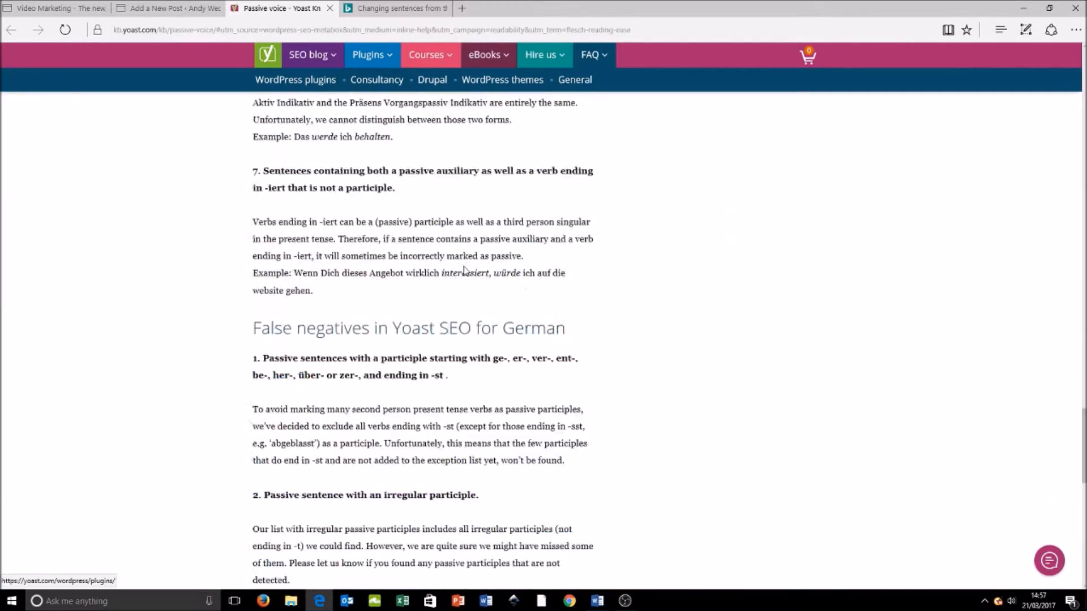
scroll(465, 271, up, 15)
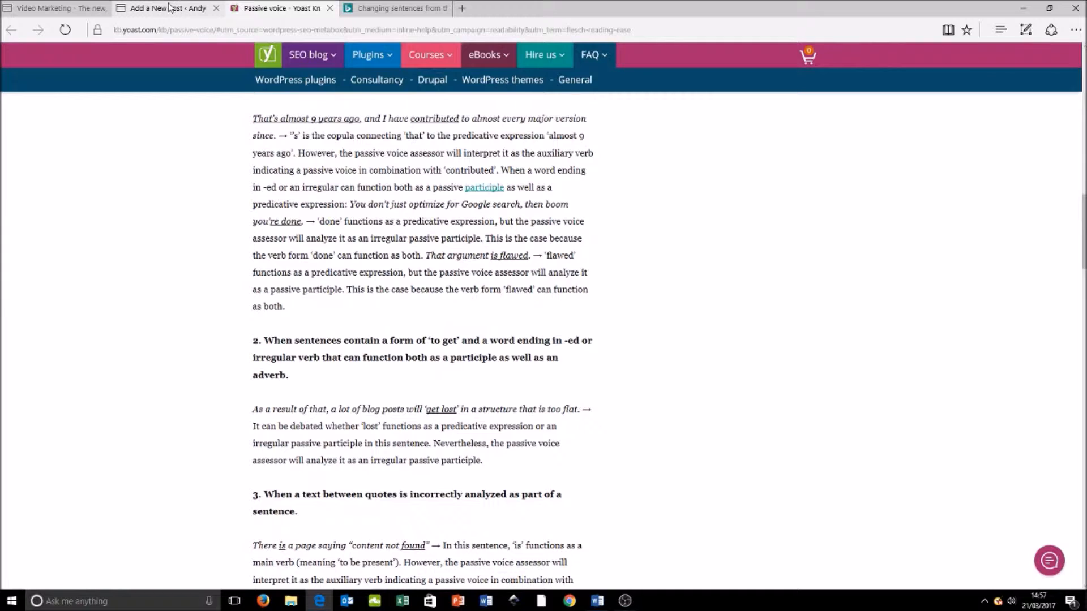
Step: Copy the full text of Word's Document1 and paste it as plain text into the empty body of the Readability post
click(167, 9)
scroll(364, 232, up, 6)
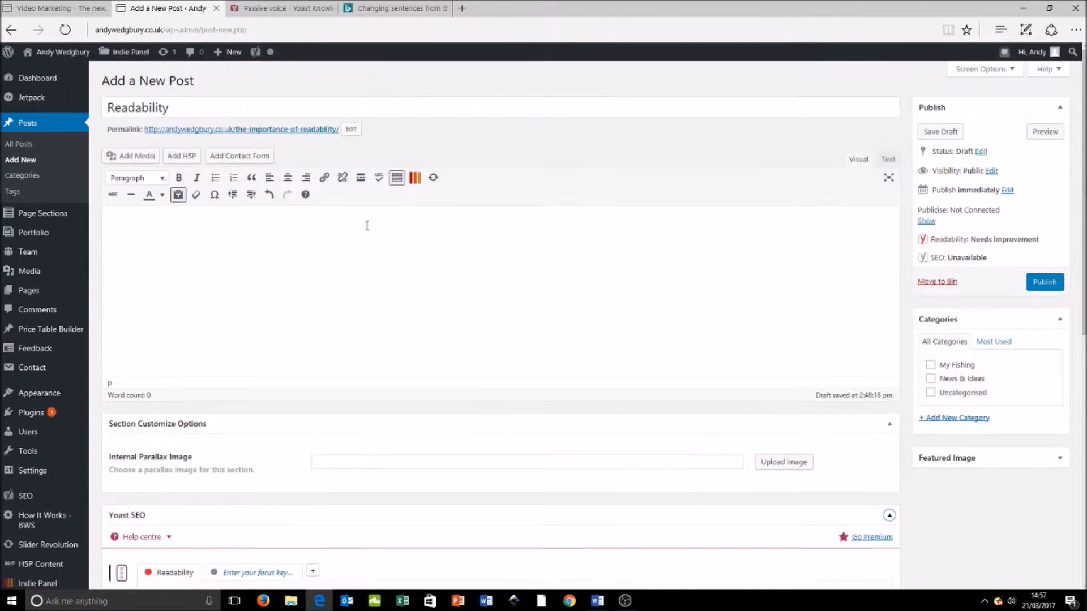
click(196, 106)
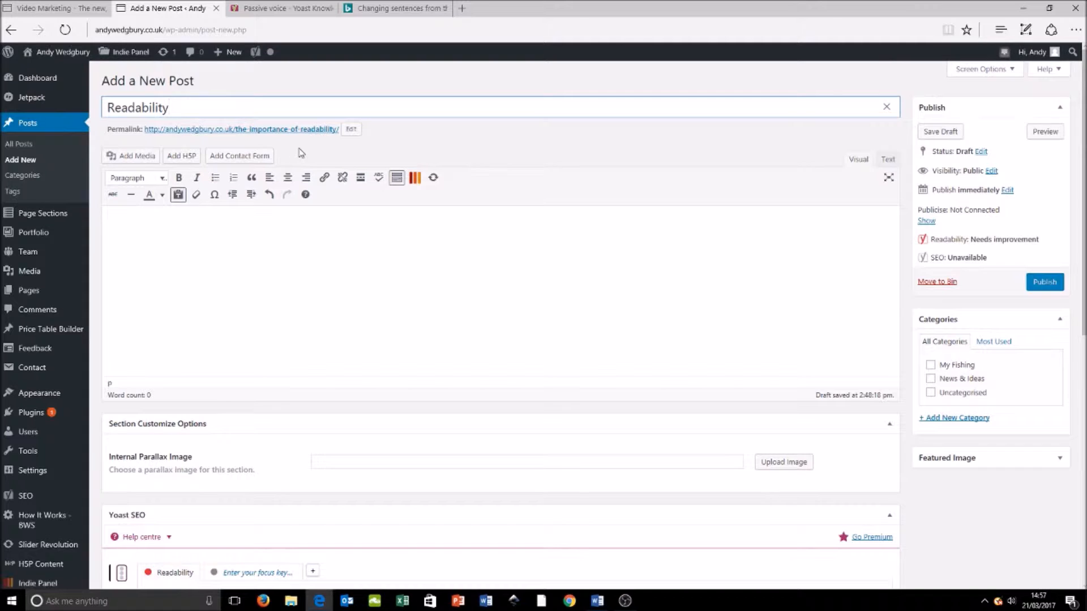
click(276, 235)
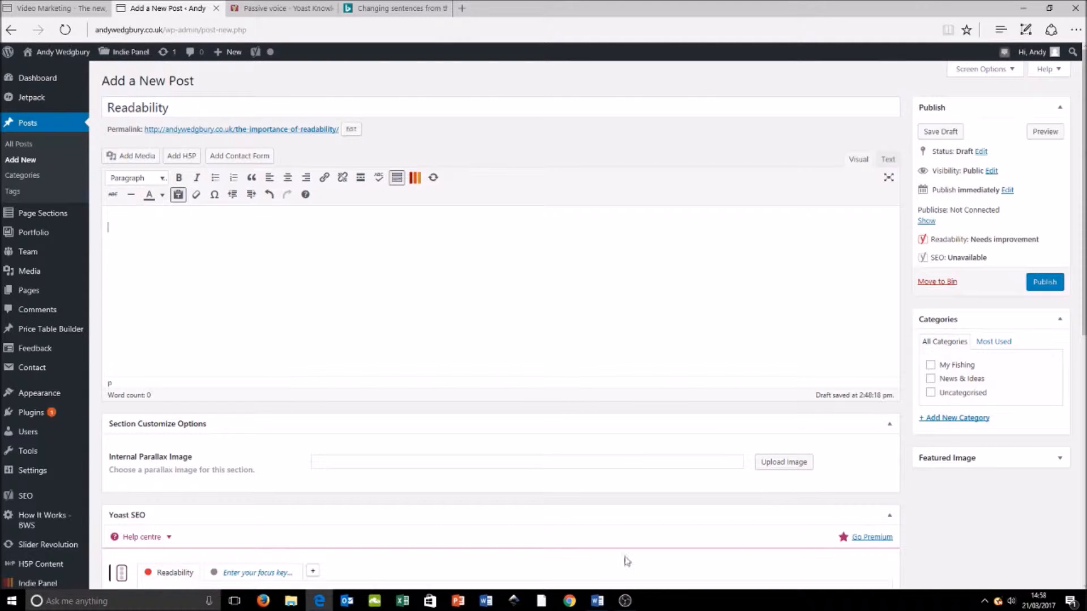
mouse_move(594, 598)
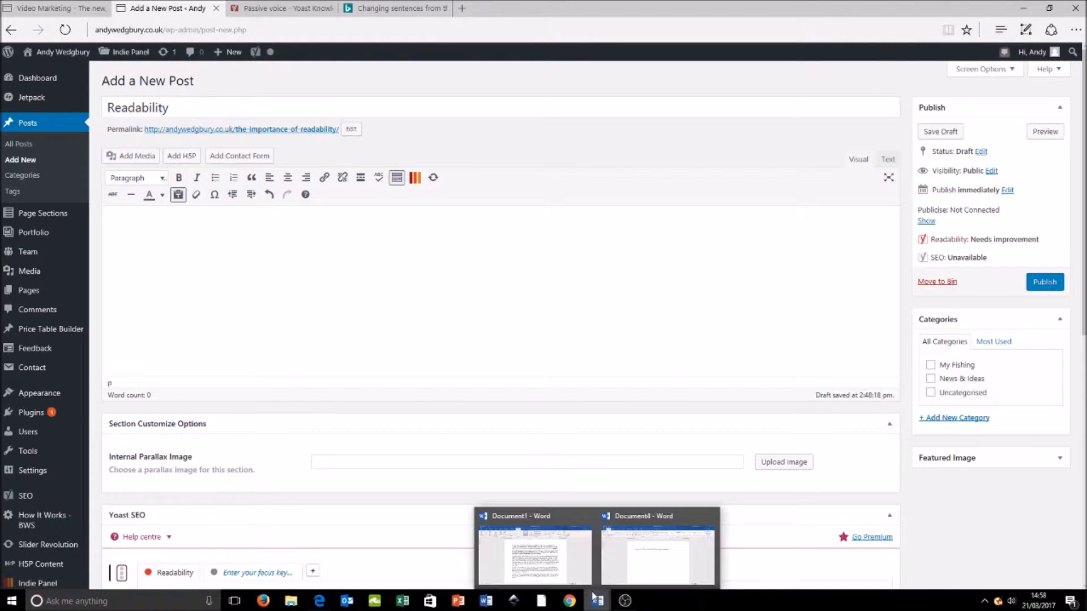
click(563, 554)
drag(515, 417, 453, 177)
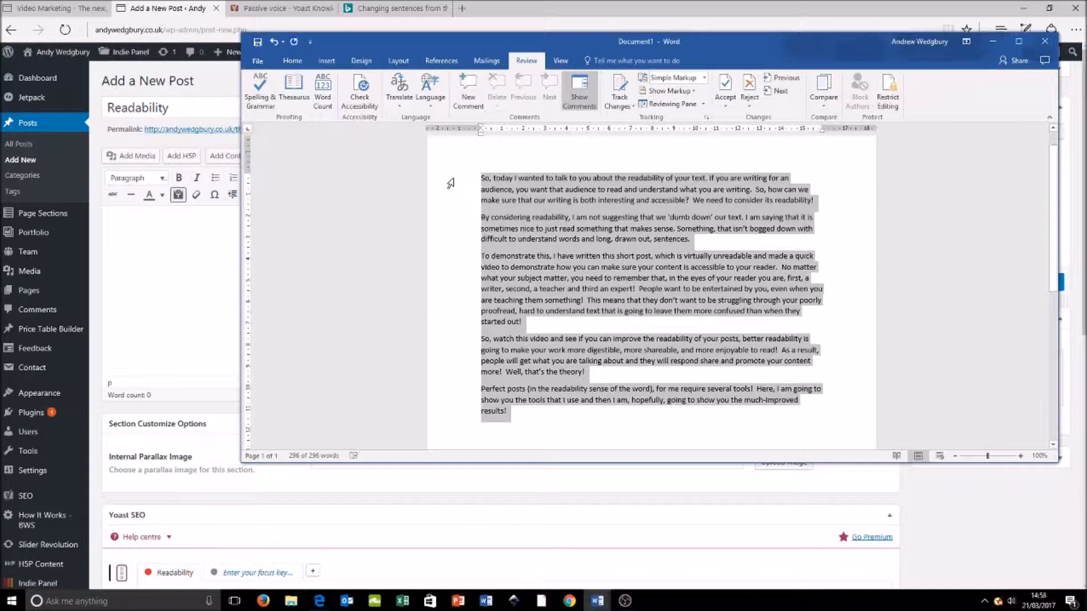
click(237, 223)
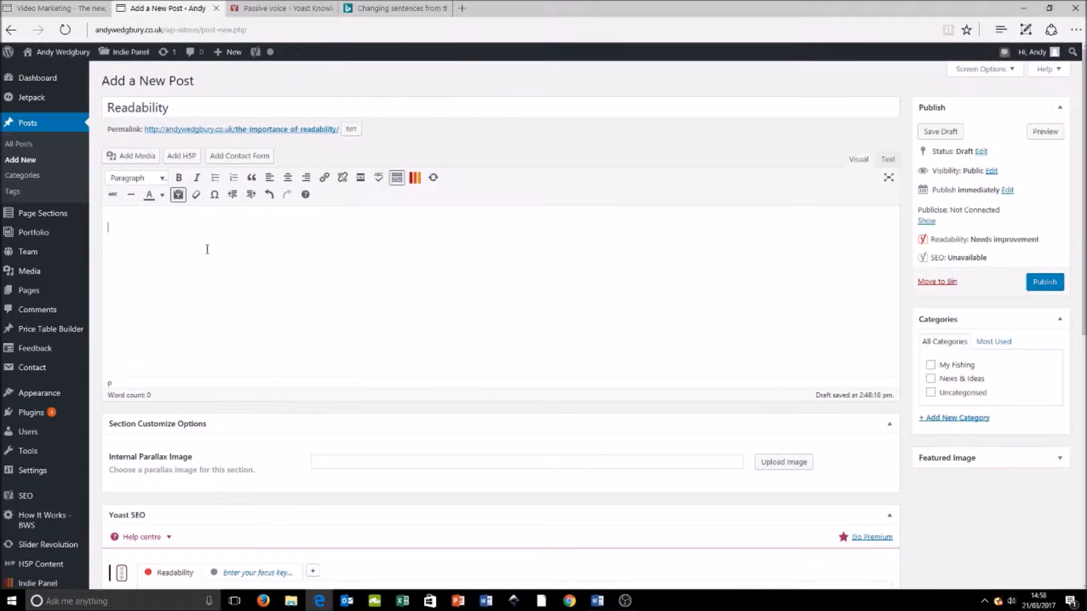
click(178, 195)
key(ctrl+v)
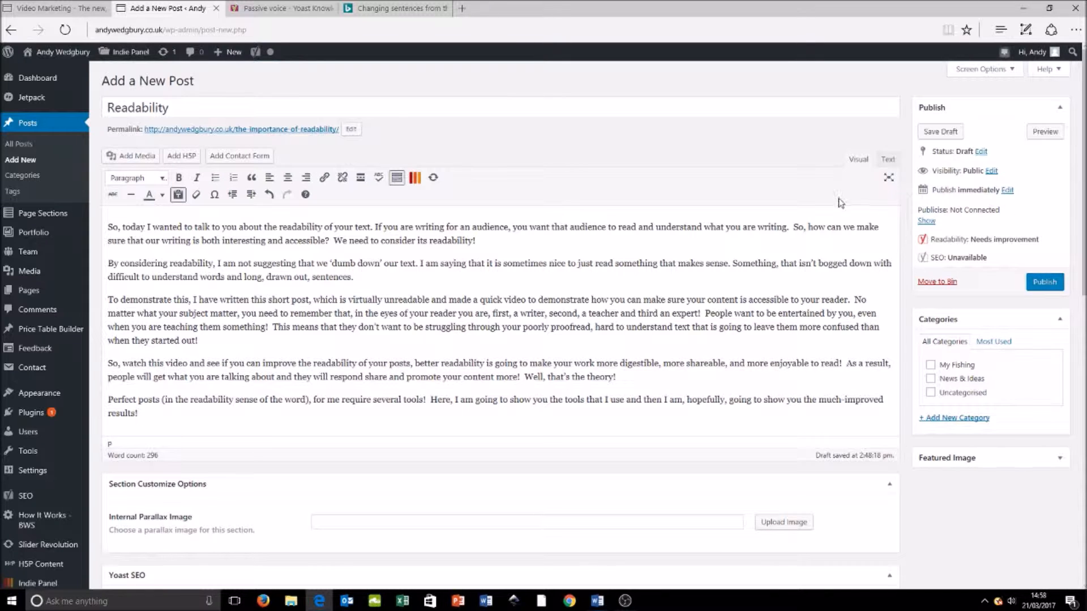
Step: Examine the Yoast readability analysis of the pasted post, comparing its subheading, sentence-length and passive-voice feedback with the text
scroll(842, 203, down, 8)
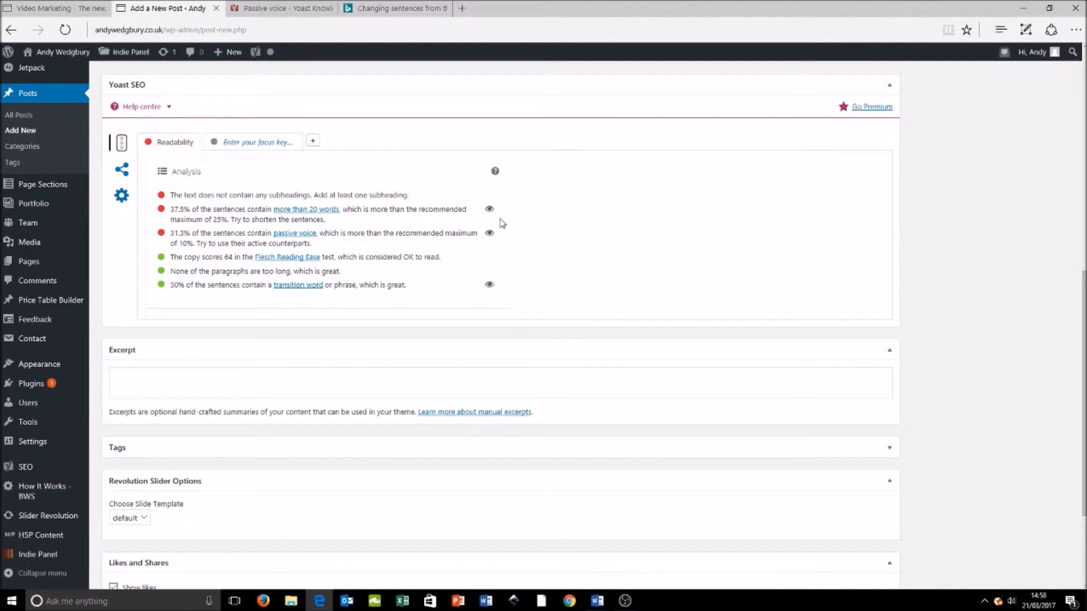
drag(409, 195, 171, 194)
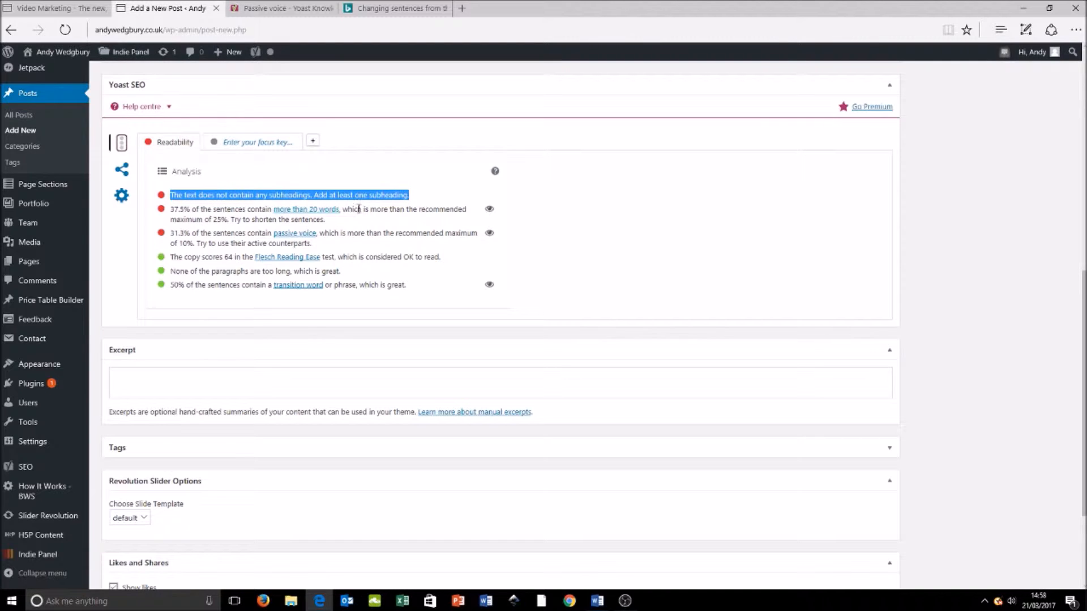
click(440, 195)
scroll(628, 231, up, 7)
scroll(629, 230, up, 2)
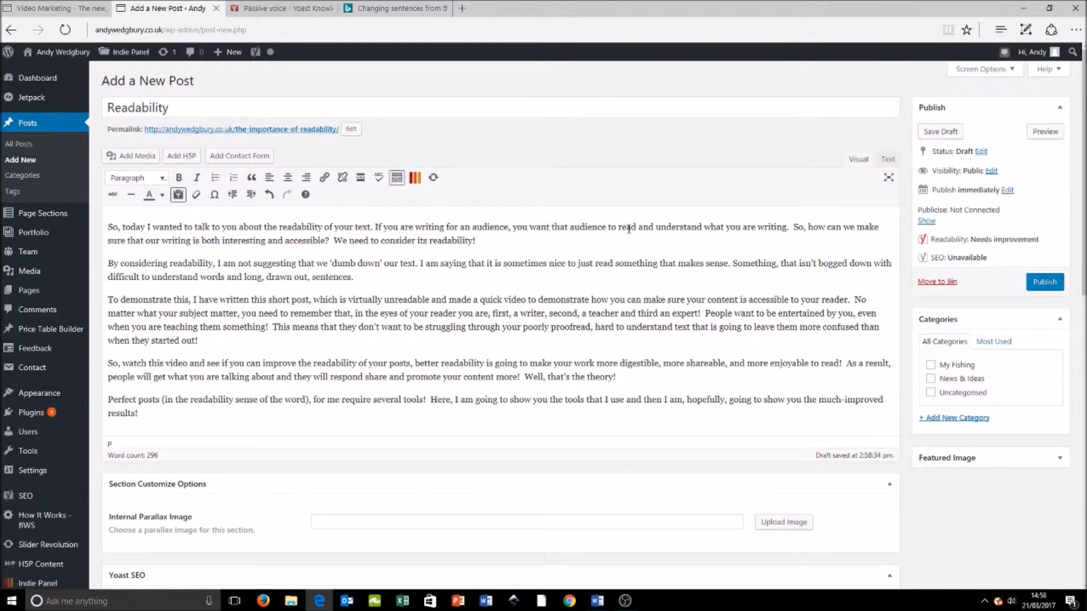
scroll(629, 229, down, 10)
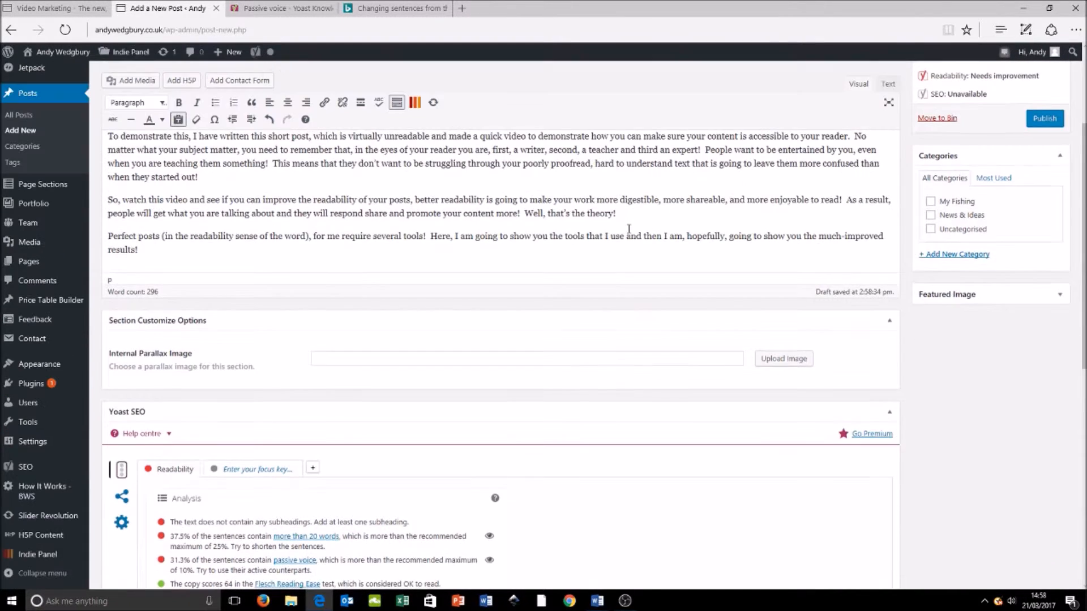
scroll(629, 236, down, 1)
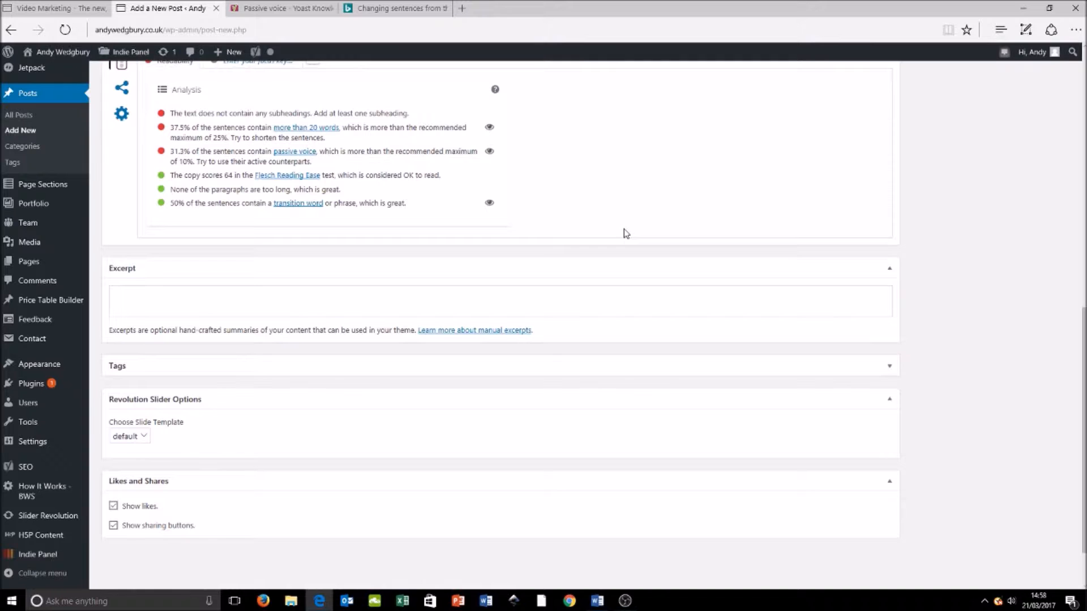
scroll(625, 231, up, 3)
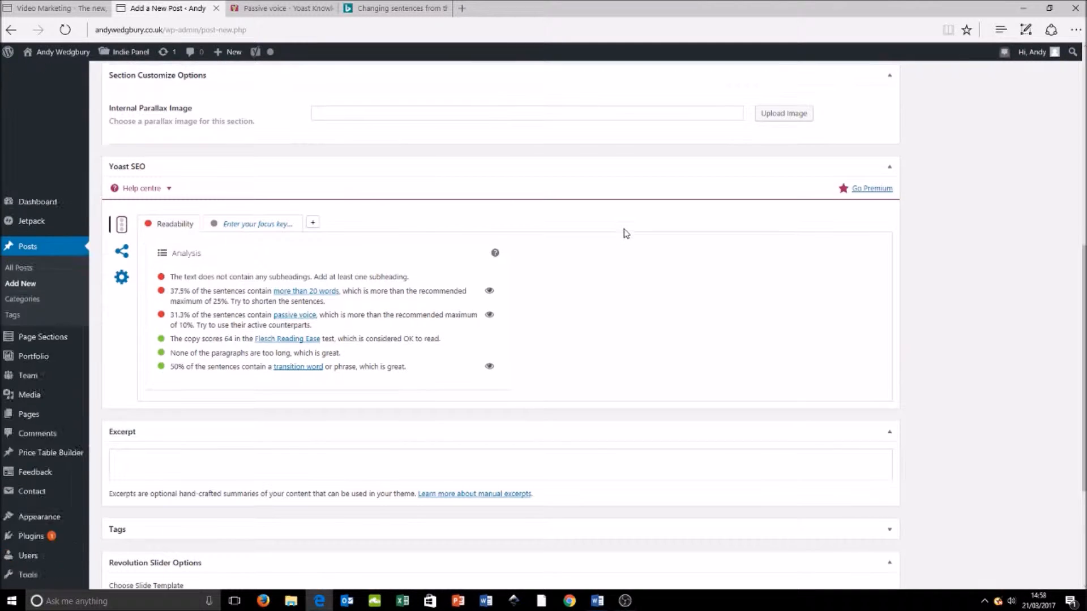
Step: Highlight the sentences of more than 20 words in the post body and review where they occur
click(489, 291)
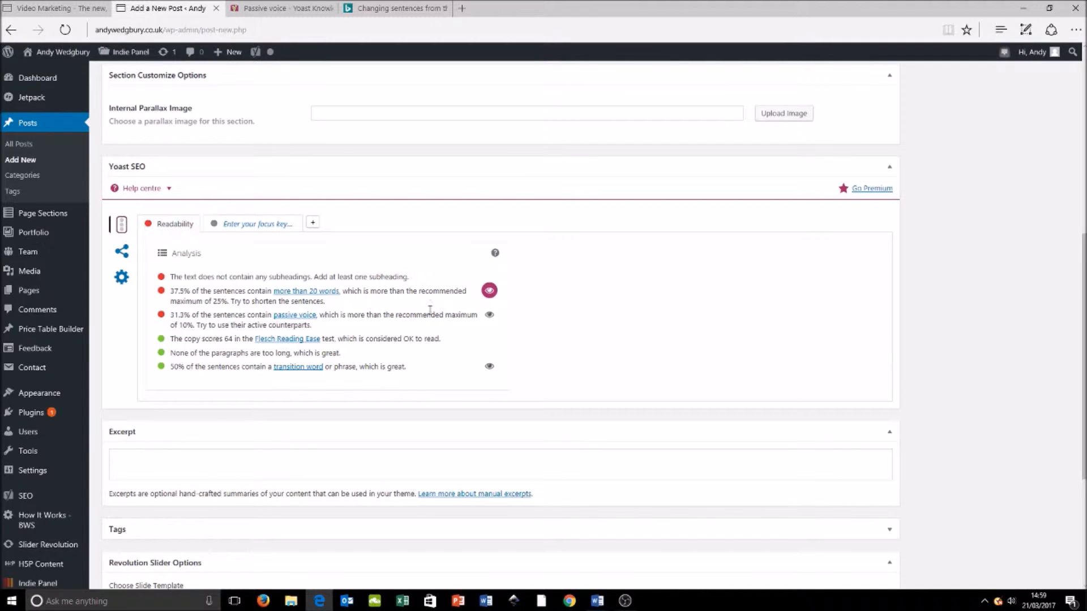
scroll(603, 310, up, 1)
scroll(603, 310, up, 5)
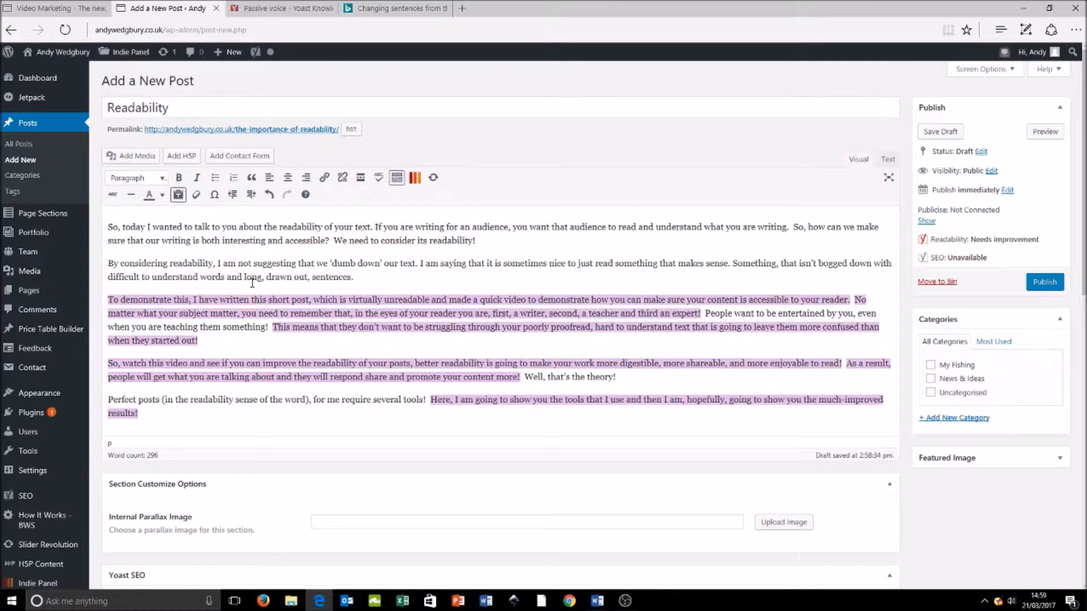
scroll(318, 303, down, 3)
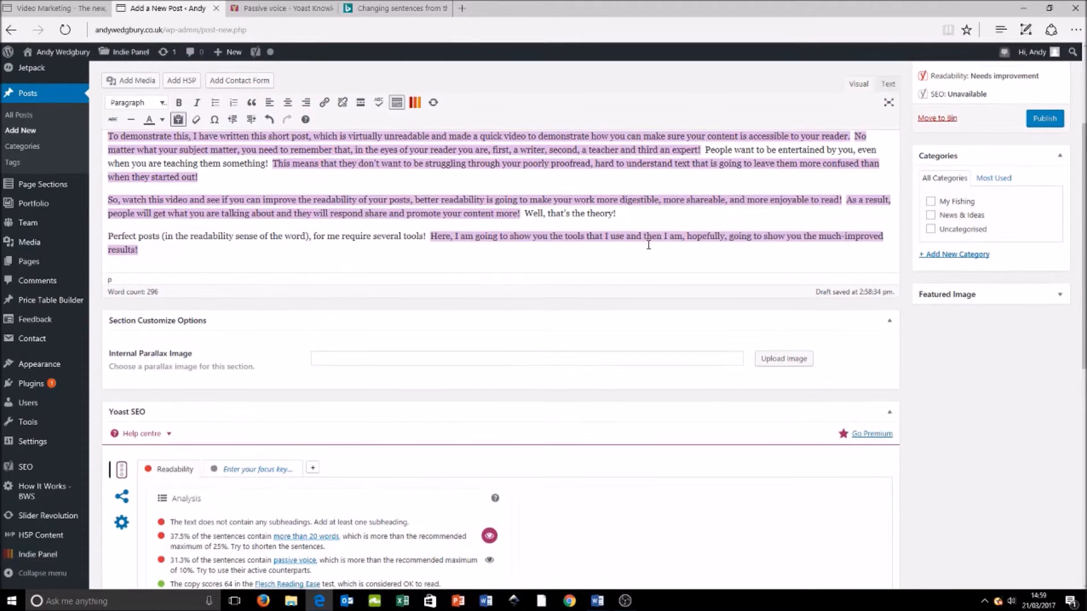
scroll(382, 314, up, 3)
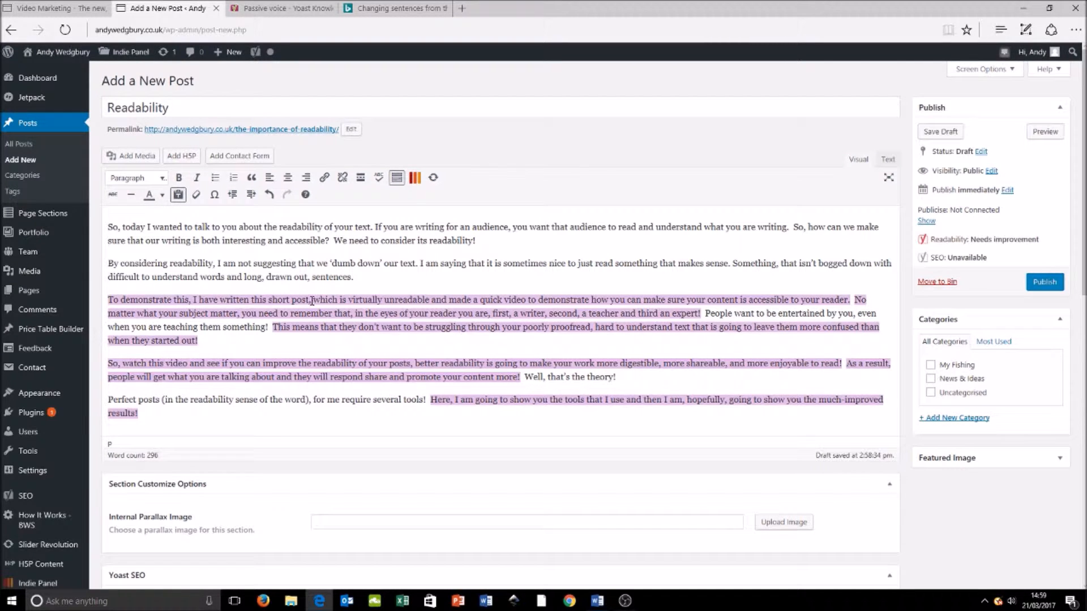
Step: In the third paragraph, end the sentence after "unreadable" and replace "and made a" with "I'm also going to make a"
click(430, 299)
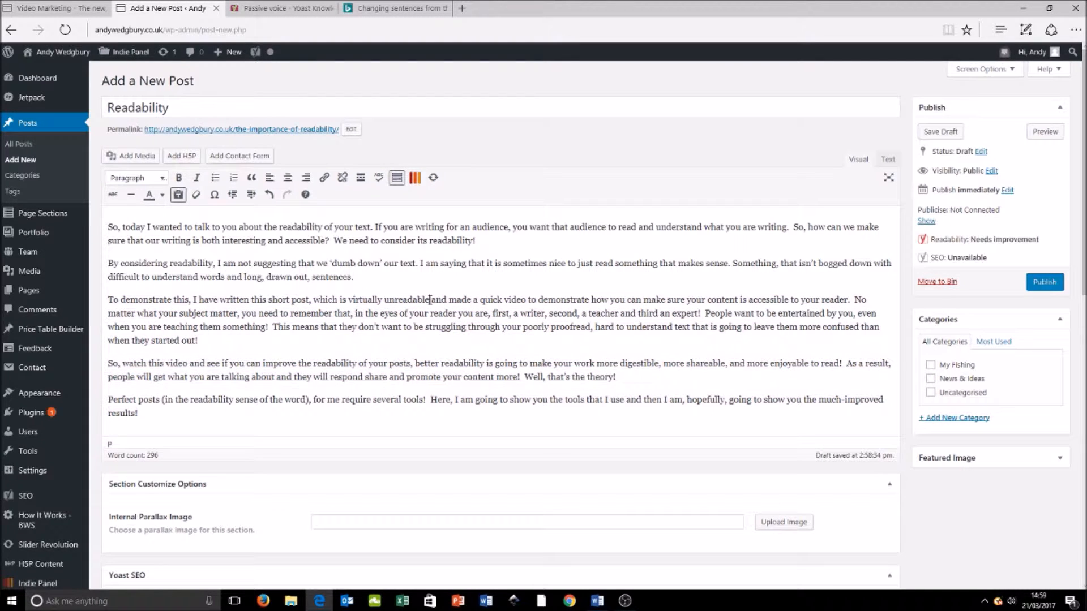
text(,)
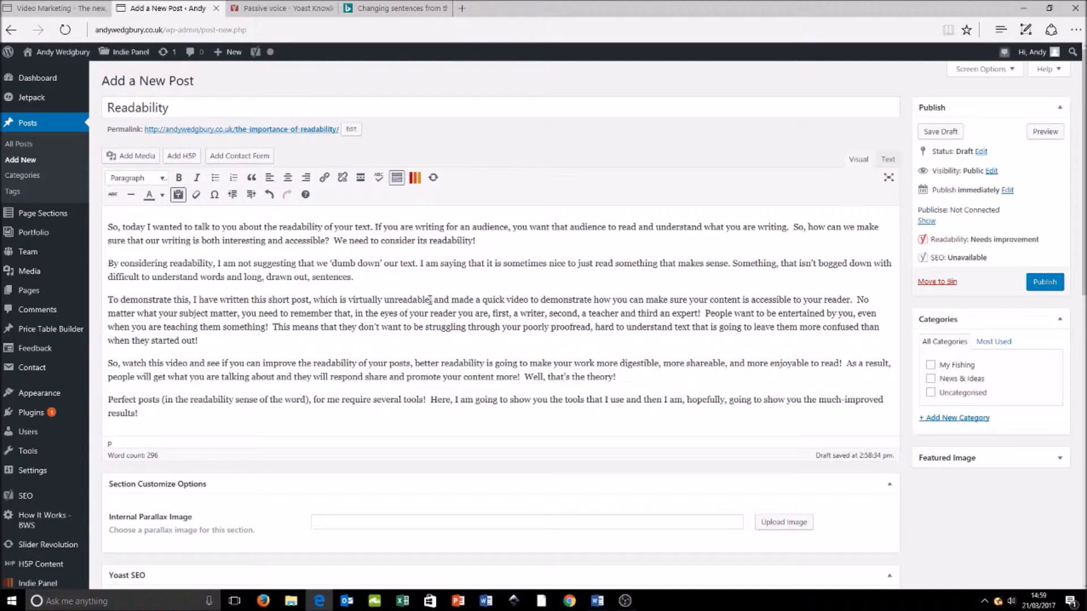
key(Delete)
key(Delete)
key(Delete)
key(Delete)
key(Delete)
key(Delete)
key(Delete)
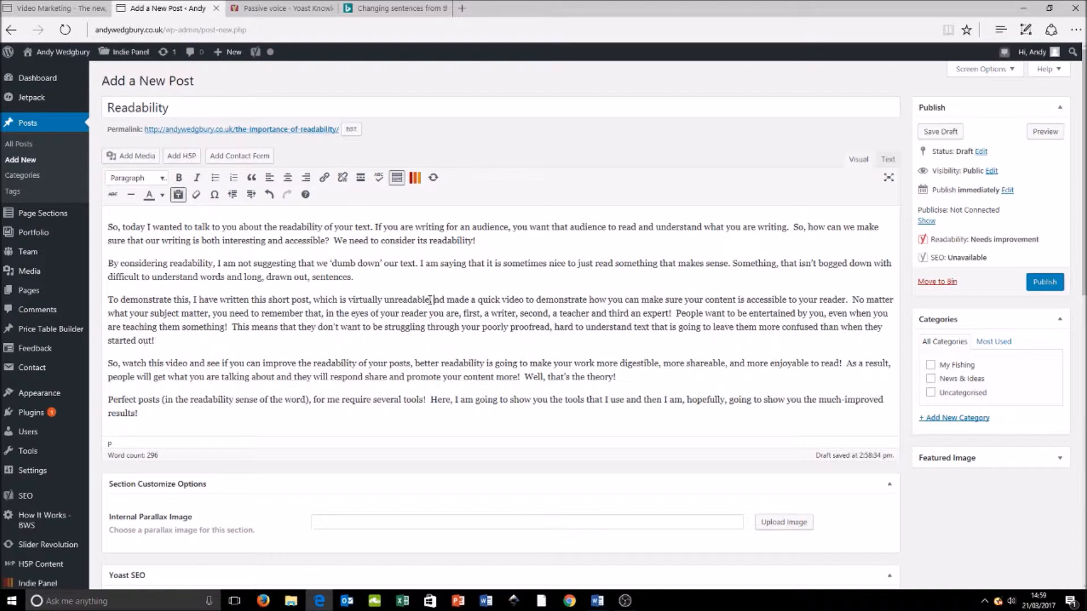
key(Delete)
key(Delete)
key(Delete)
key(Delete)
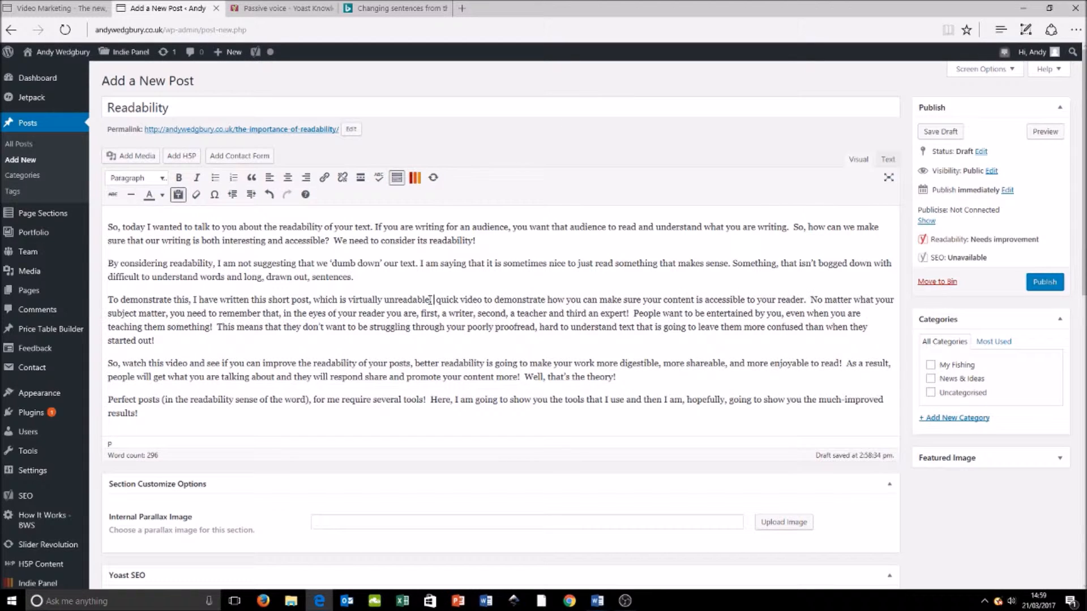
text(I'm also )
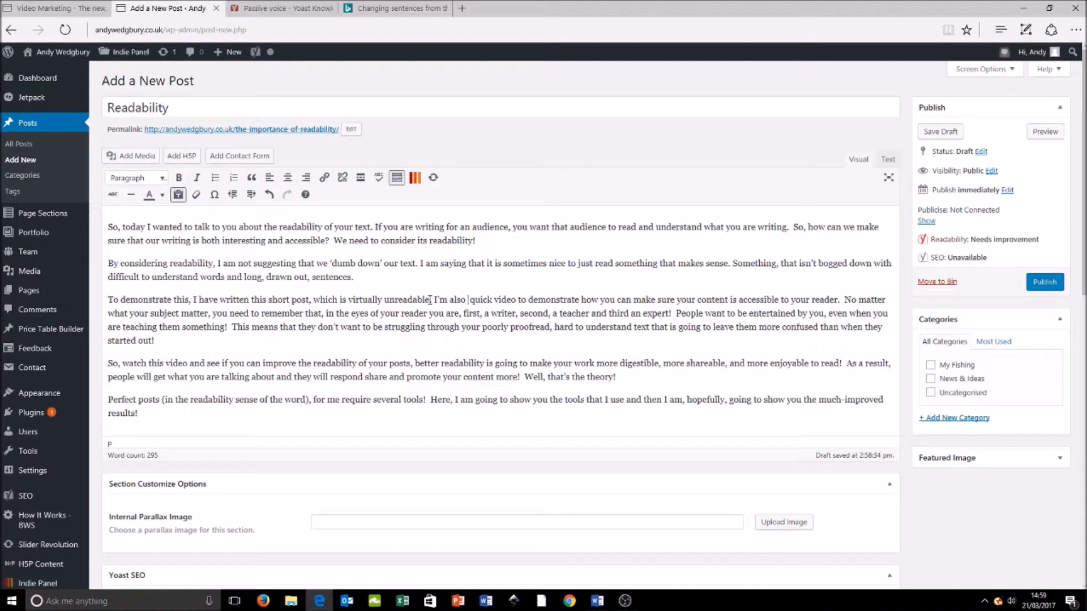
text(going to ma )
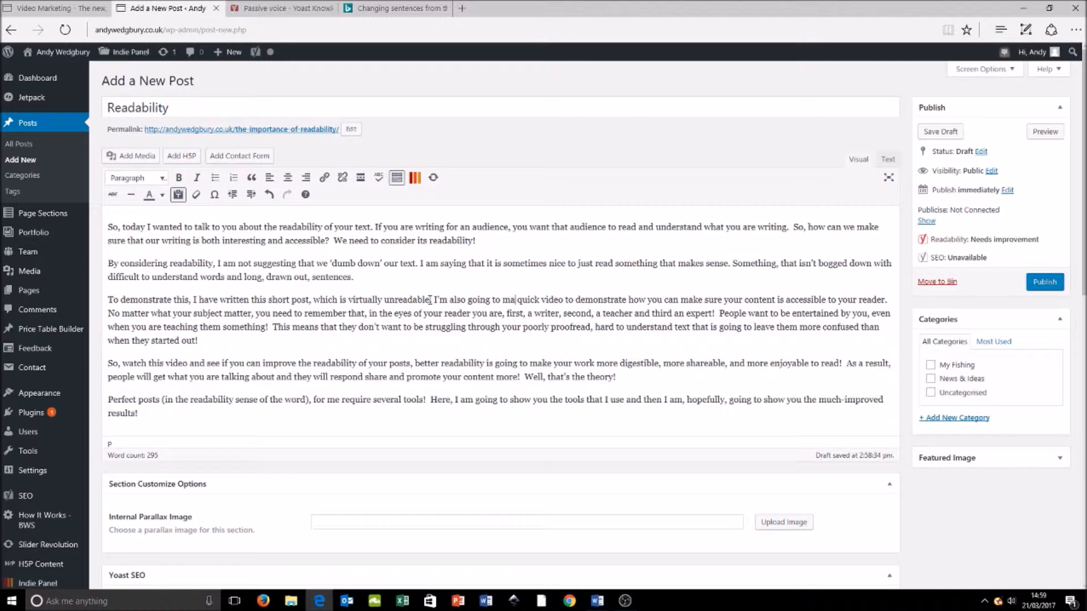
text(ke a)
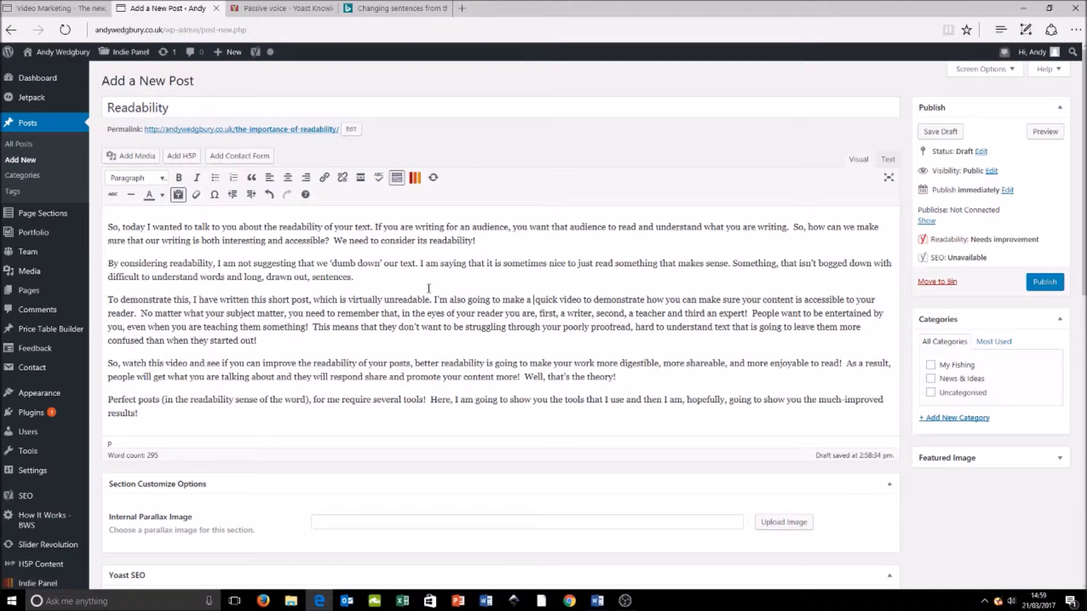
Step: End the sentence after "quick video", start the following one with "This will demonstrate", and remove "to your reader" after "accessible"
click(582, 301)
text(.)
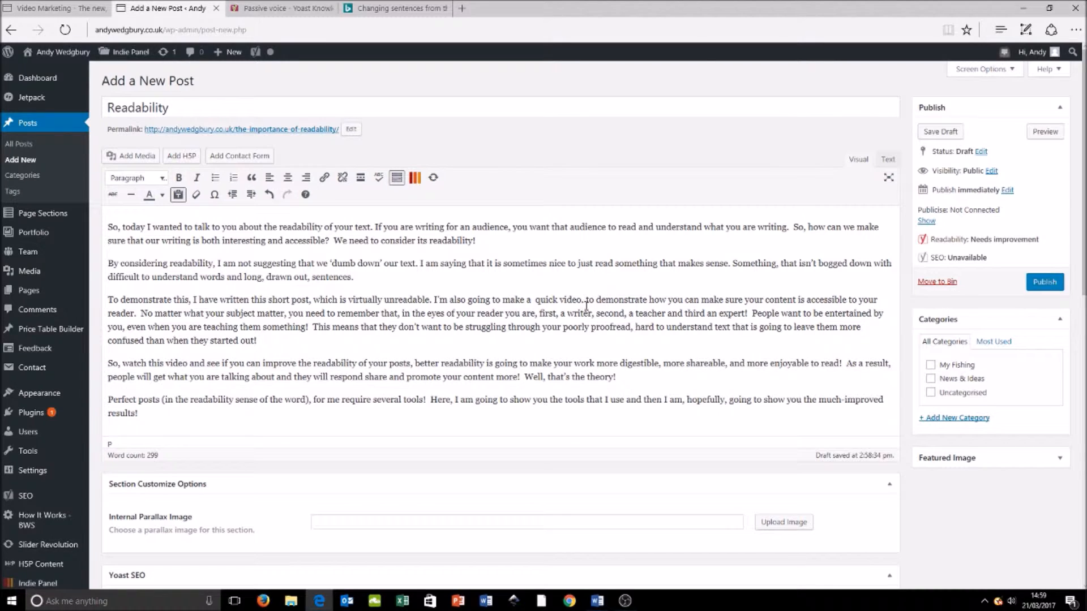
mouse_move(597, 302)
mouse_down()
mouse_move(563, 303)
mouse_move(589, 304)
mouse_up()
text(This will)
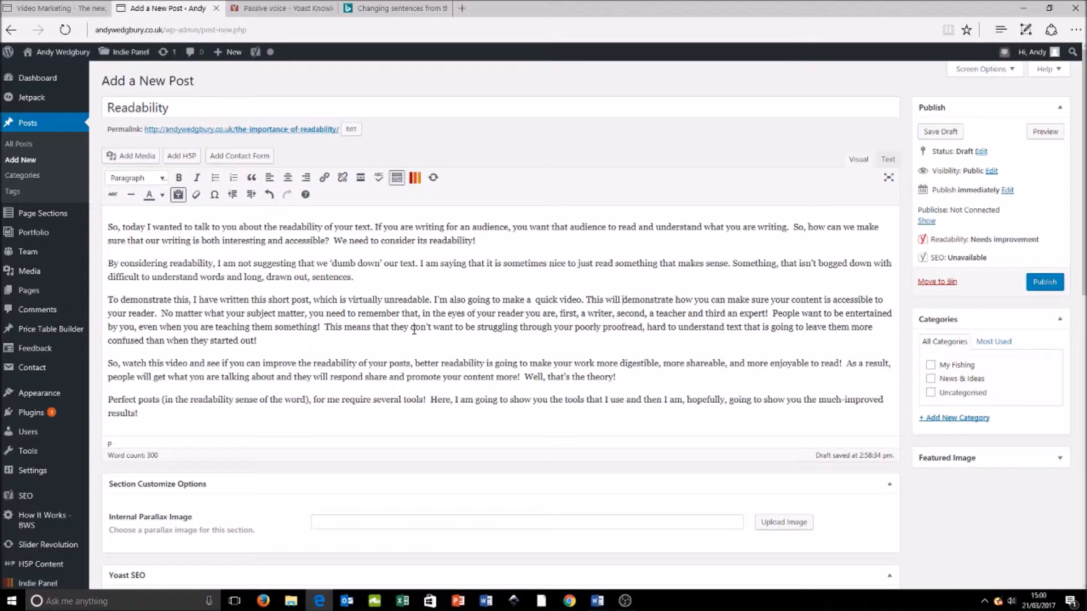
drag(156, 315, 876, 306)
key(BackSpace)
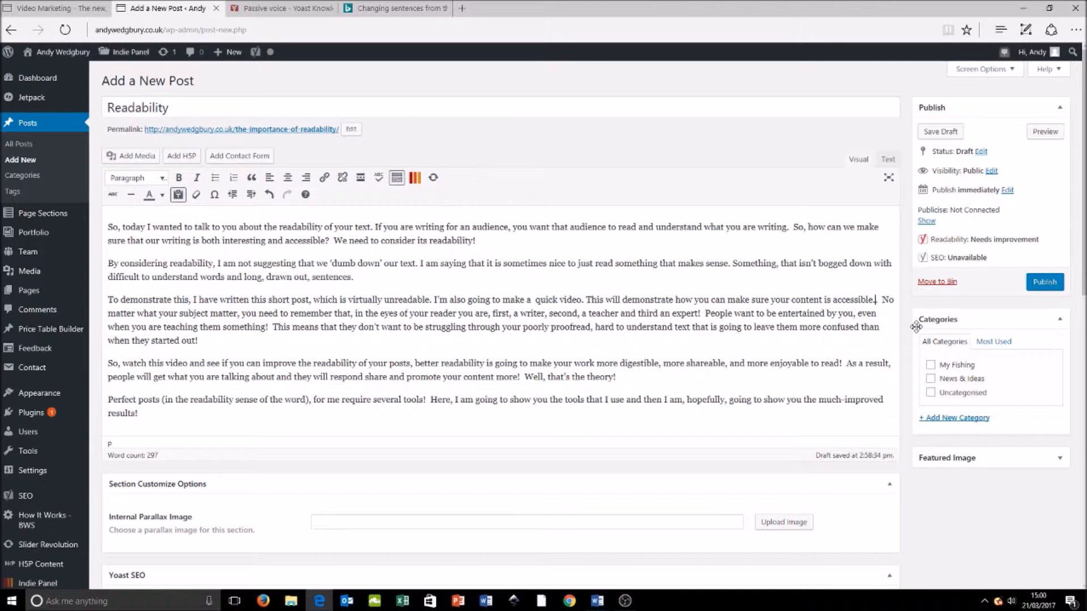
Step: Examine the updated Yoast readability analysis, focusing on the feedback about sentences of more than 20 words
scroll(914, 334, down, 5)
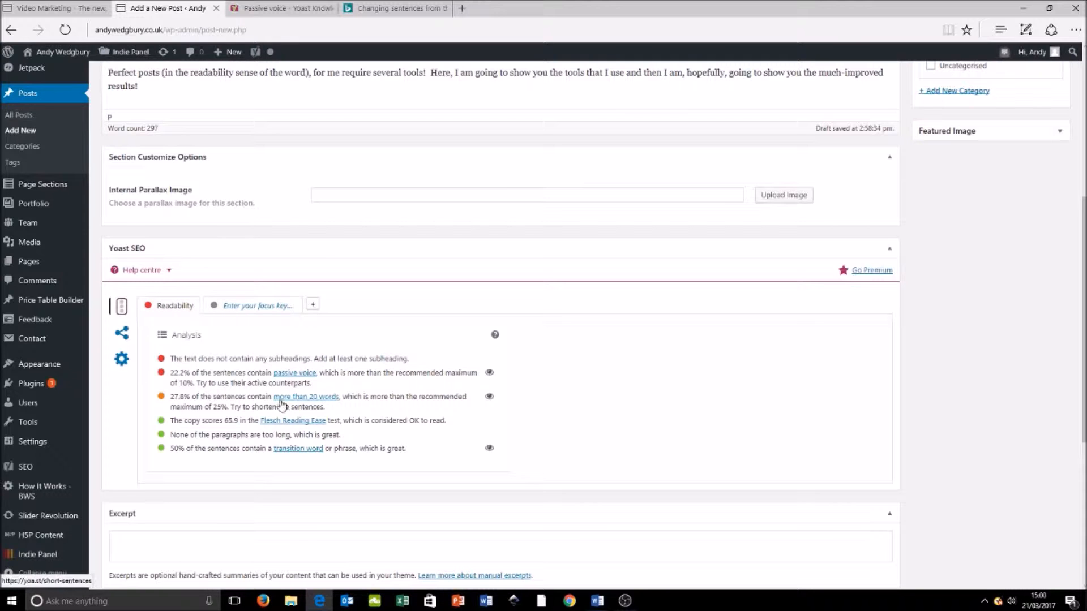
scroll(594, 419, up, 5)
scroll(543, 481, down, 5)
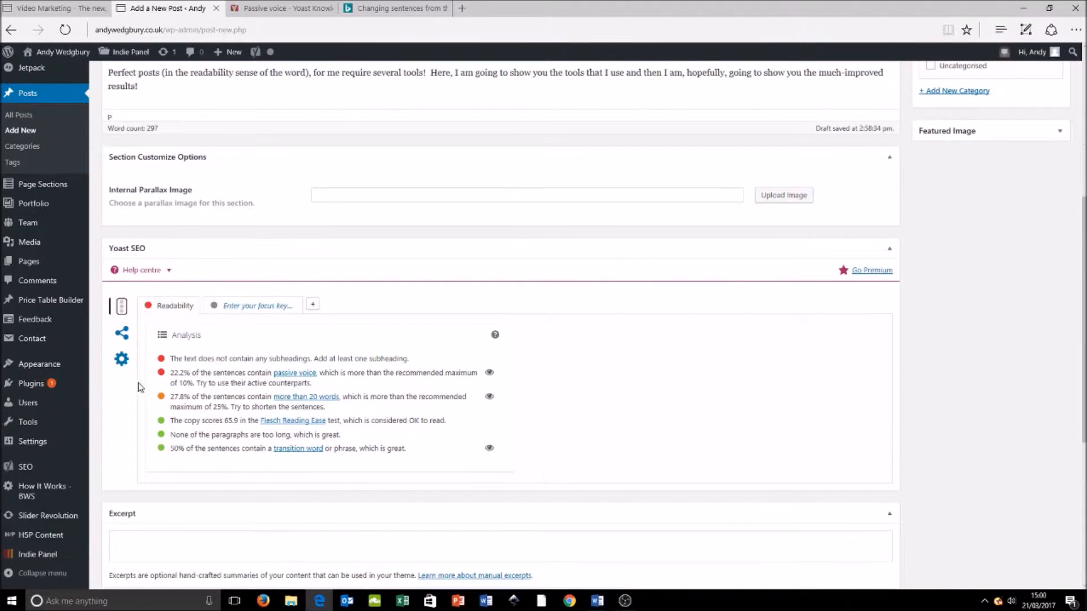
drag(324, 407, 183, 403)
click(213, 406)
drag(331, 412, 252, 399)
click(342, 410)
drag(327, 410, 177, 402)
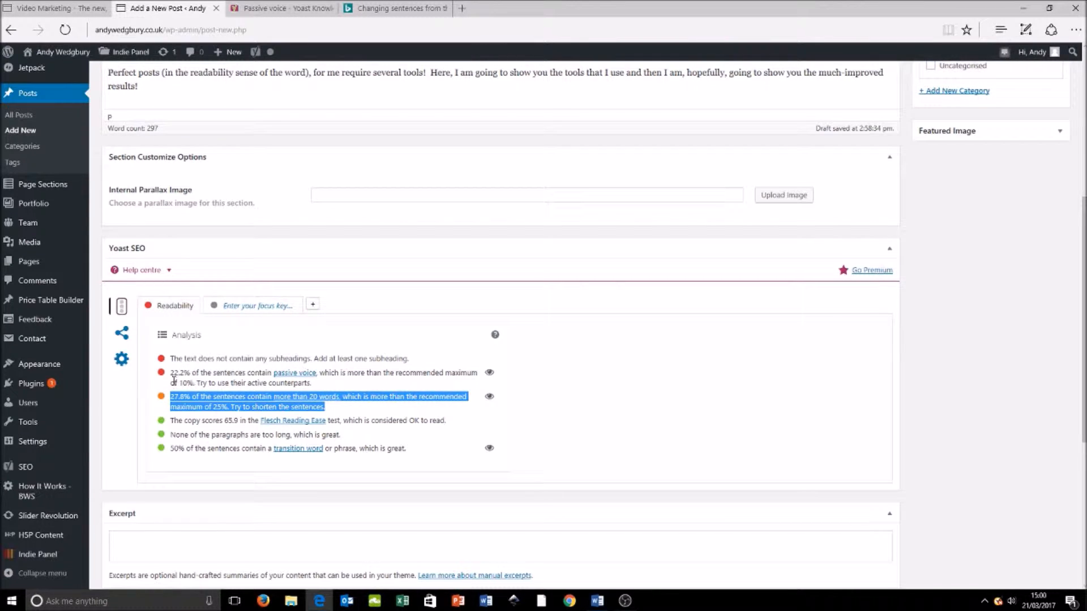
click(681, 424)
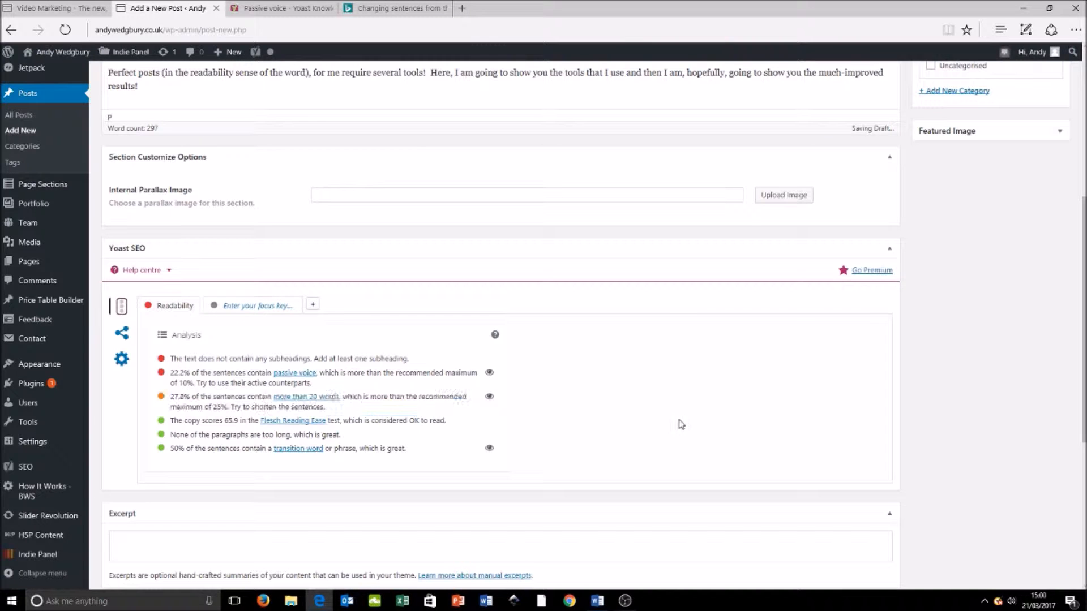
scroll(685, 430, up, 6)
scroll(568, 400, down, 7)
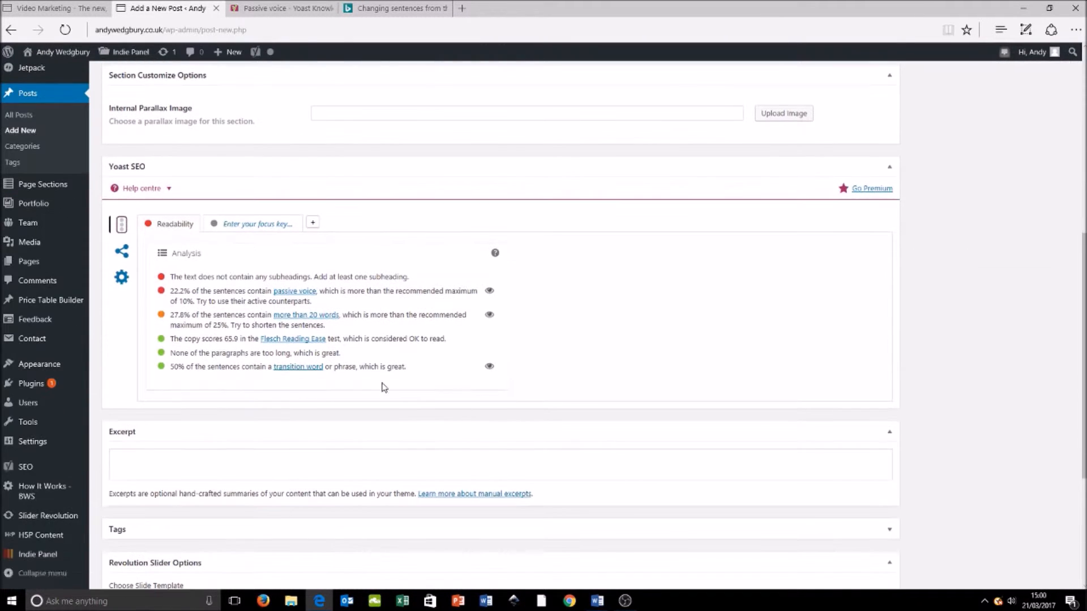
Step: Highlight the remaining overlong sentences in the edited post, then clear the highlighting
click(489, 315)
scroll(675, 368, up, 5)
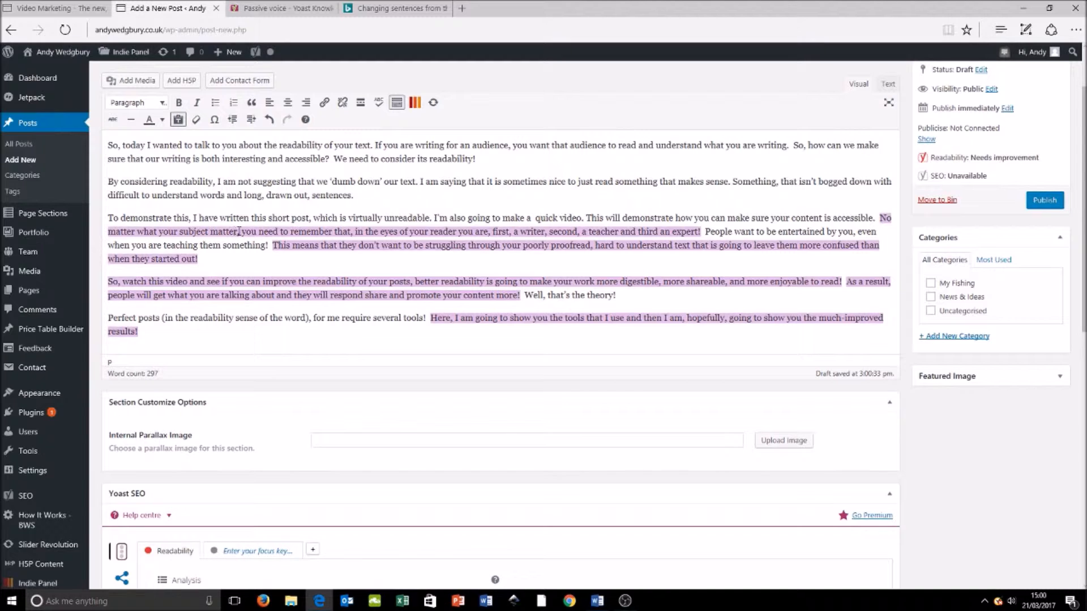
click(715, 200)
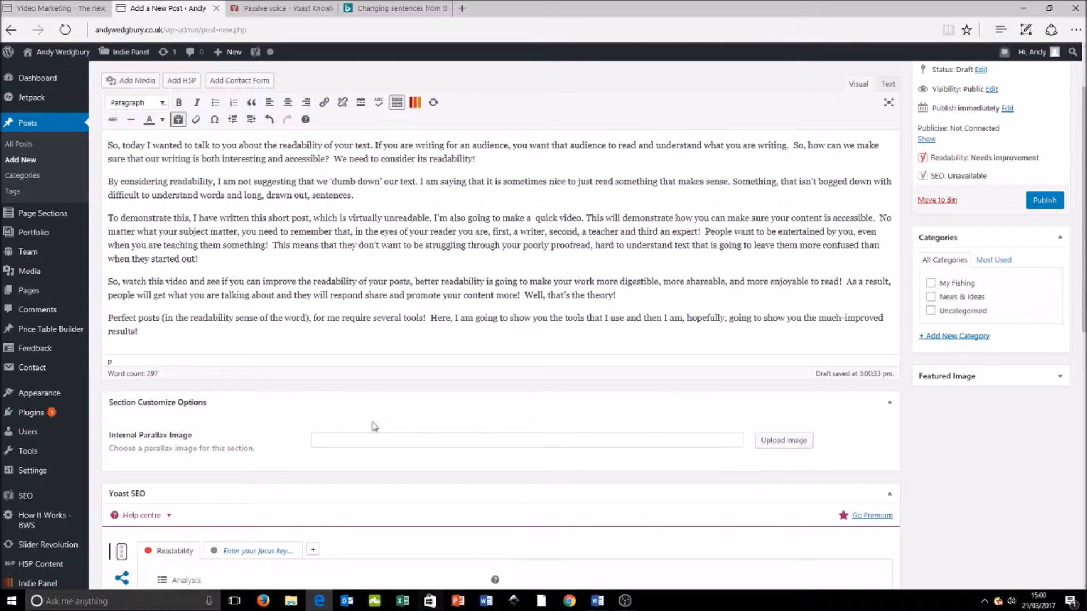
Step: Try replacing "No matter what your subject matter, you" with "You" in the third paragraph, and undo the edit
drag(245, 232, 884, 219)
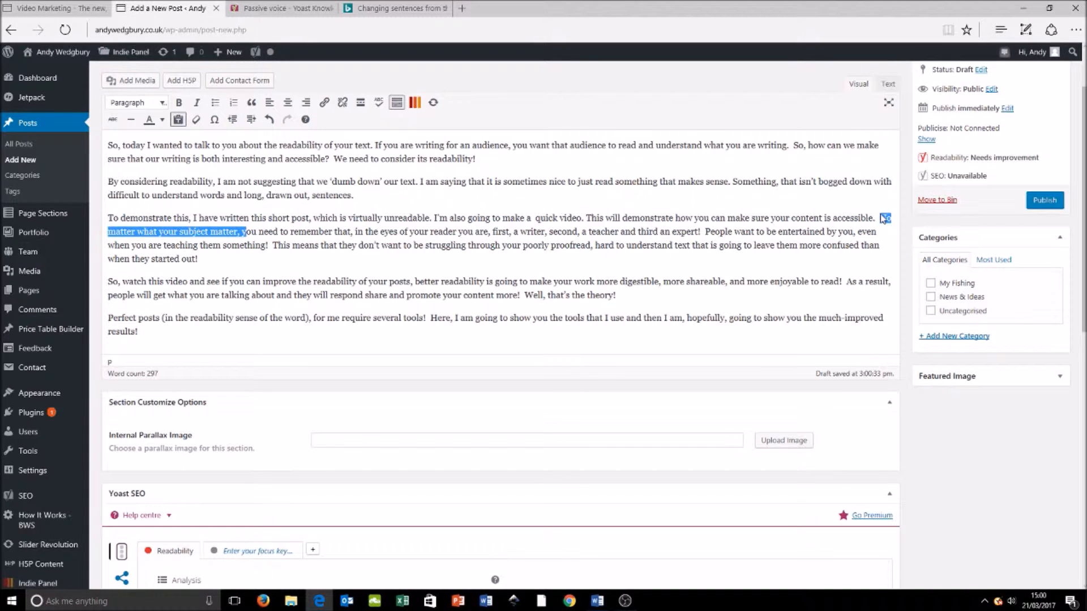
text(Y)
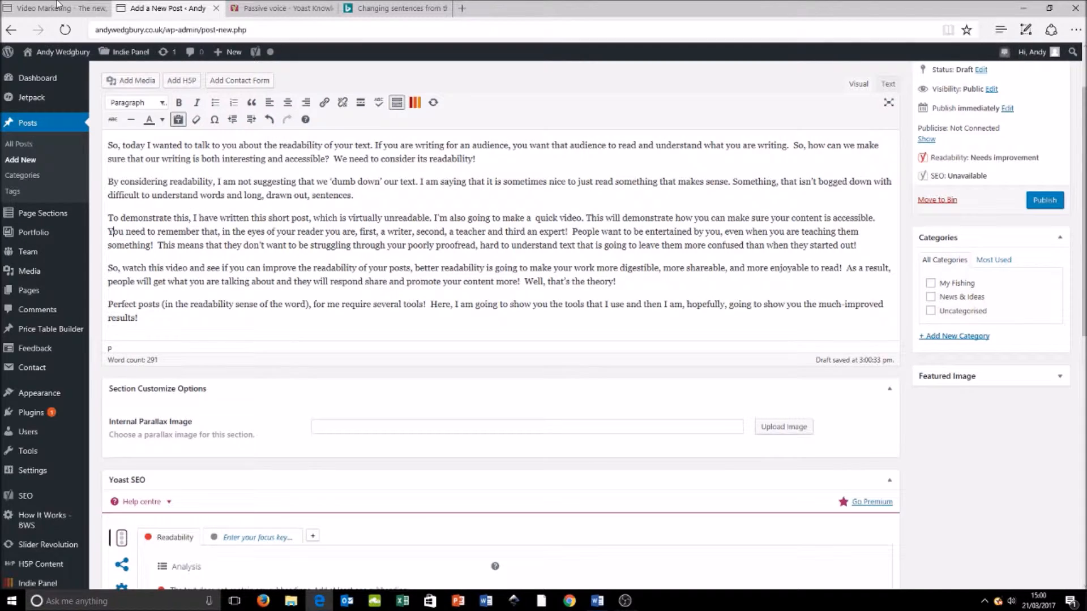
click(269, 120)
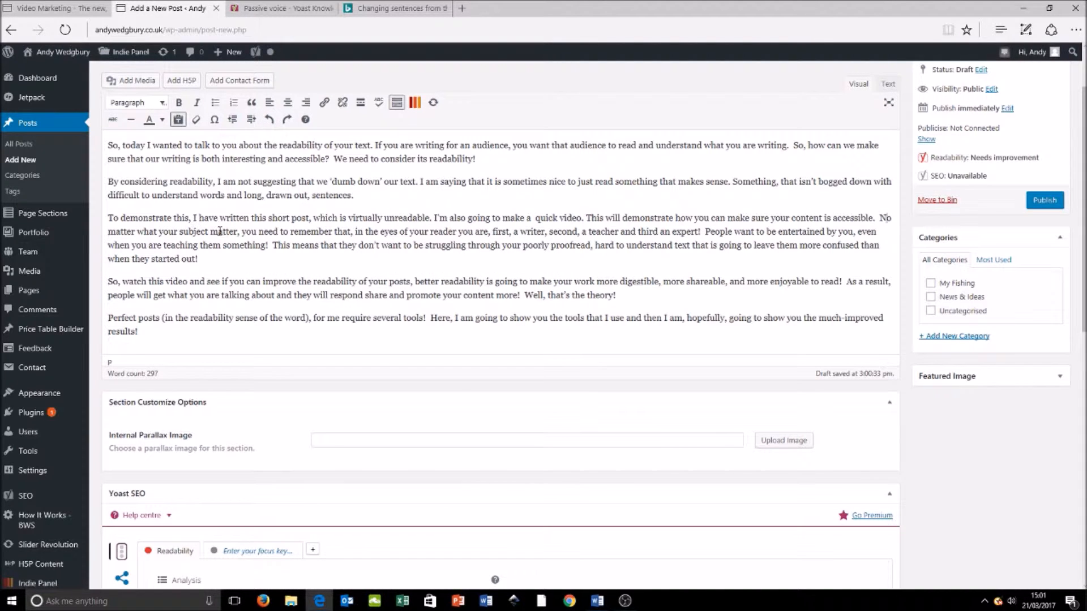
Step: Replace "that" with "a few things." after "you need to remember" in the third paragraph
click(239, 233)
text(,)
click(349, 233)
key(BackSpace)
key(BackSpace)
key(BackSpace)
key(BackSpace)
text(,)
key(BackSpace)
text(a few things.)
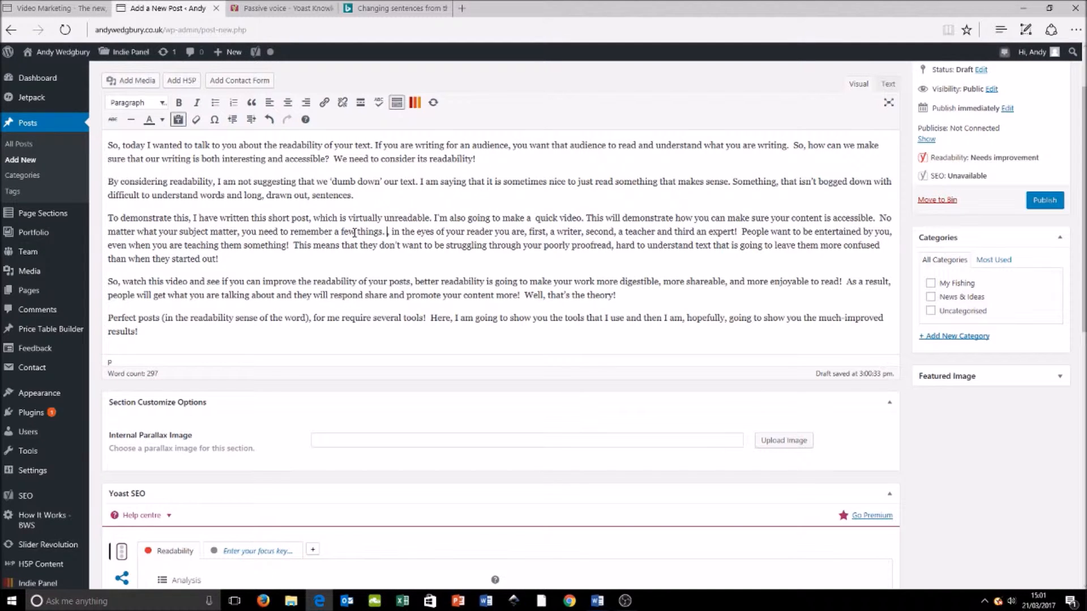
Step: Recheck the Yoast sentence-length feedback and highlight the long sentences to see whether the "a few things" sentence is still flagged
scroll(363, 298, down, 3)
scroll(363, 299, up, 4)
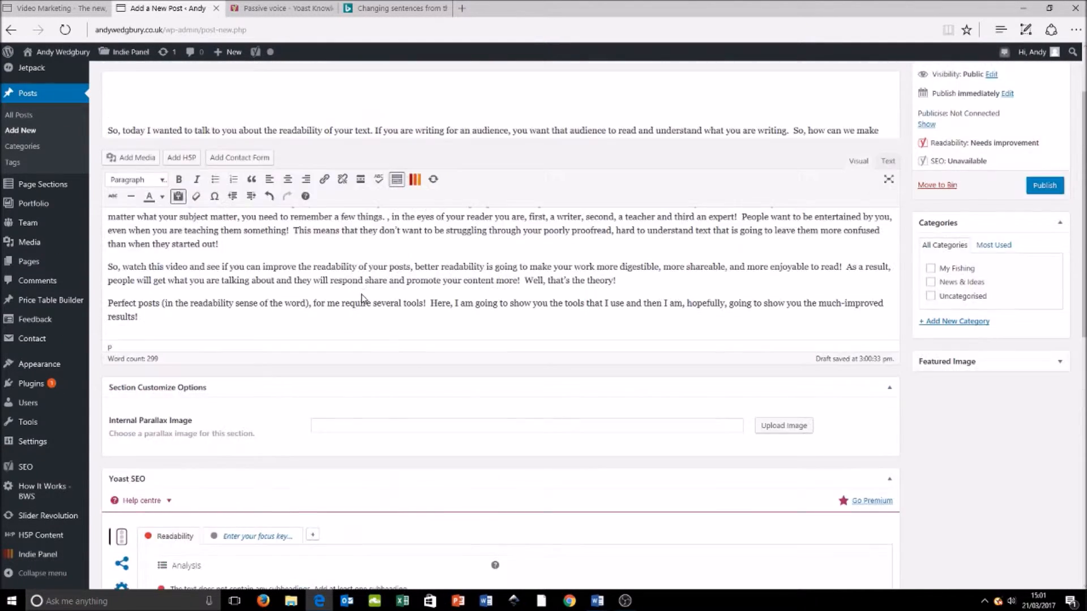
scroll(375, 412, down, 5)
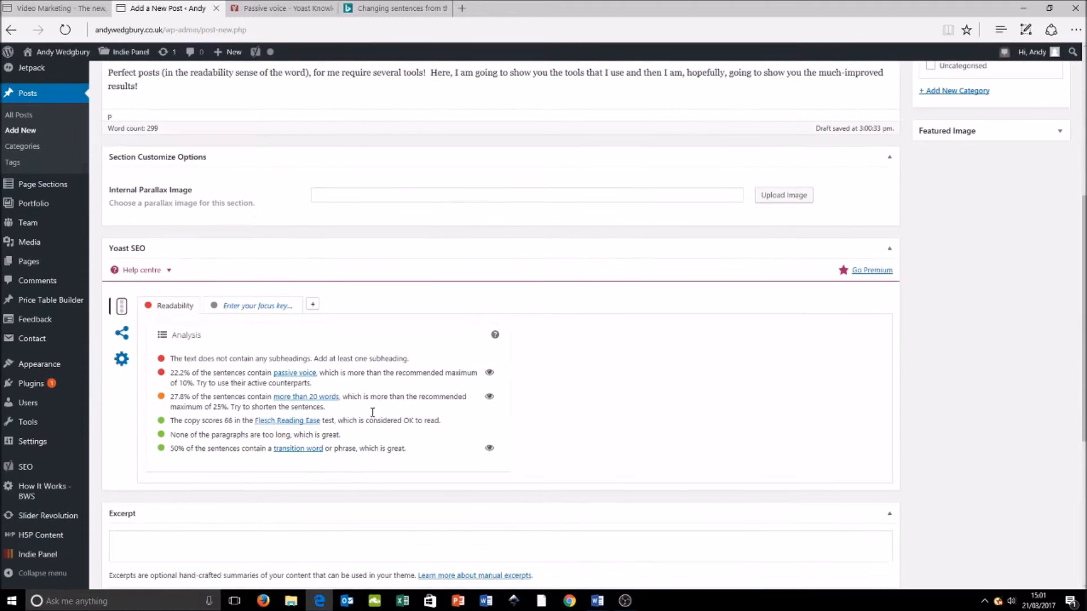
click(489, 397)
scroll(438, 228, up, 4)
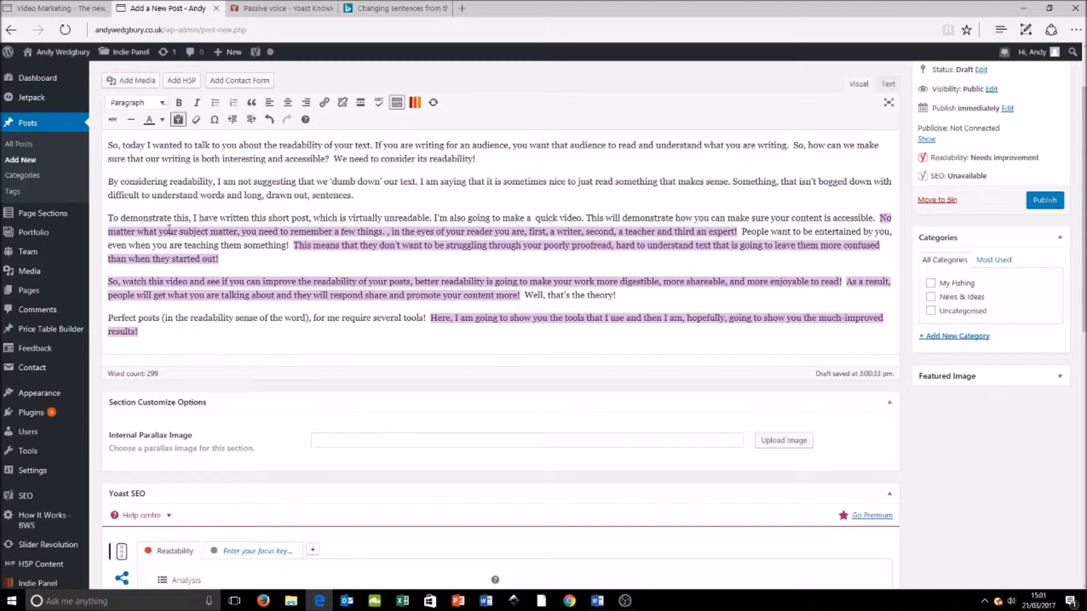
click(178, 232)
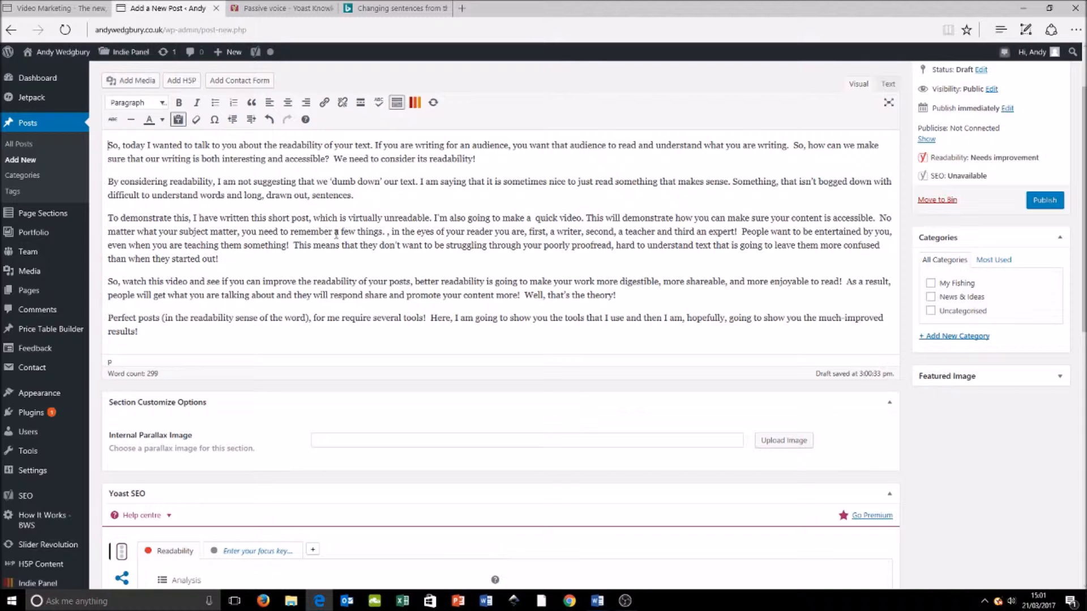
Step: Remove the stray comma after "a few things." and check the readability analysis again
click(390, 235)
key(BackSpace)
scroll(390, 235, down, 5)
scroll(390, 235, up, 5)
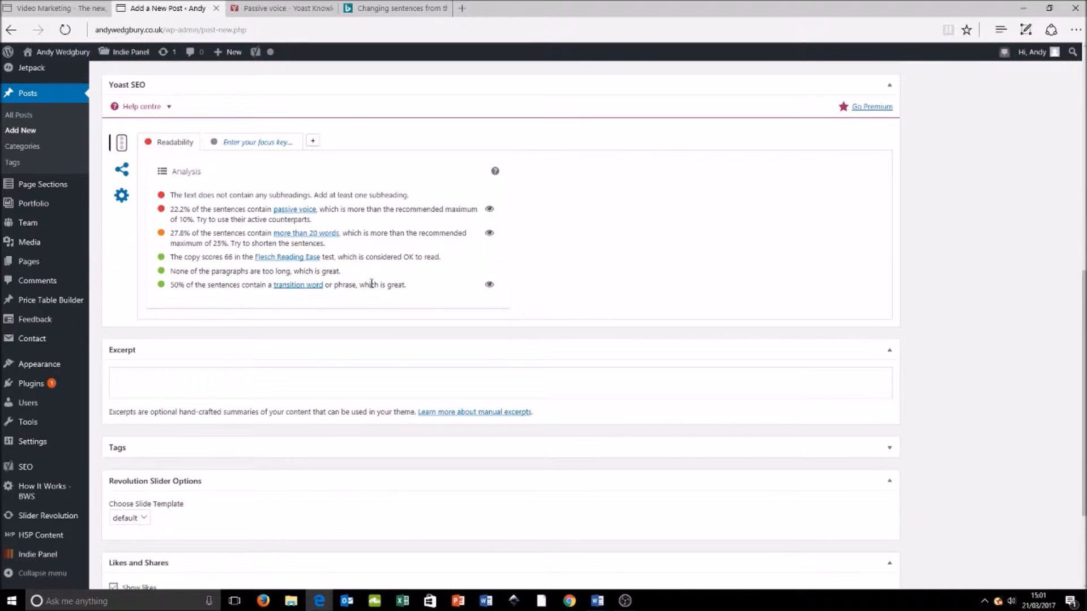
scroll(395, 306, up, 1)
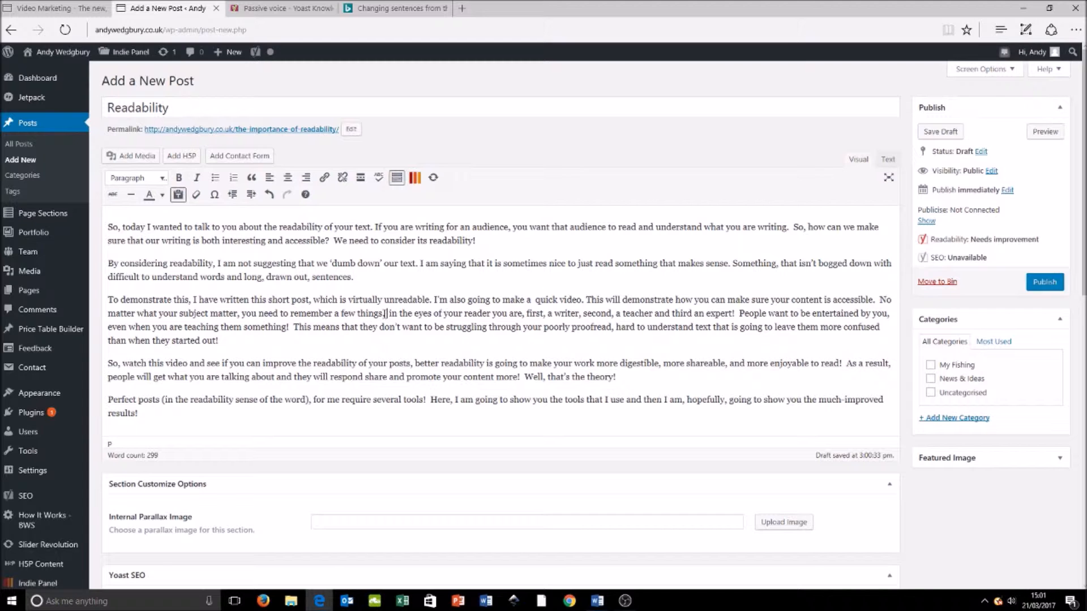
Step: Delete "what your subject matter, you need to remember a few things." and the extra spaces before "in the eyes", and recheck the analysis
drag(386, 313, 137, 315)
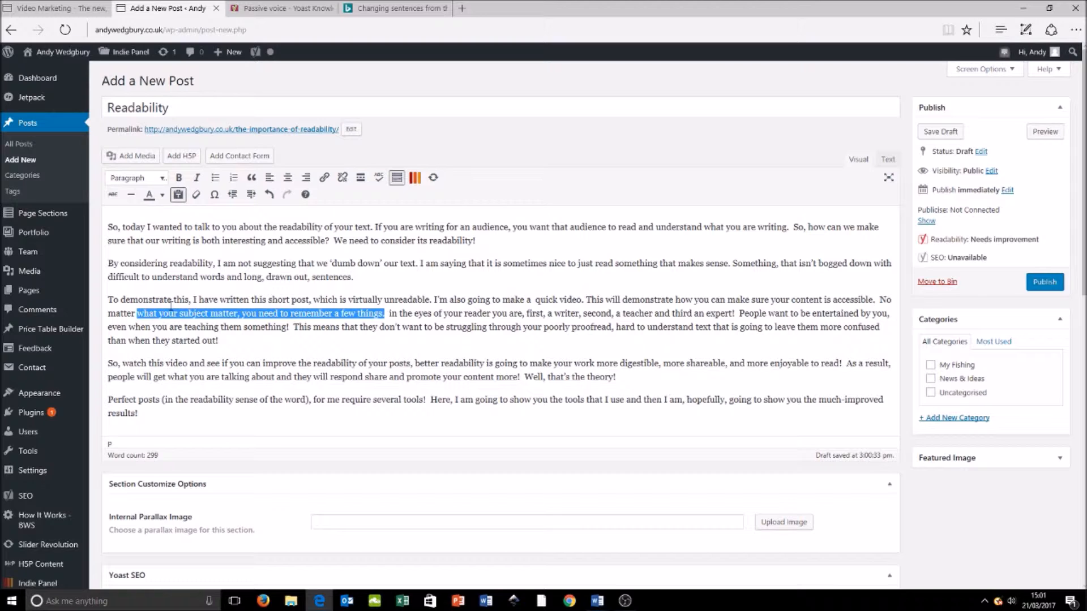
key(BackSpace)
key(Delete)
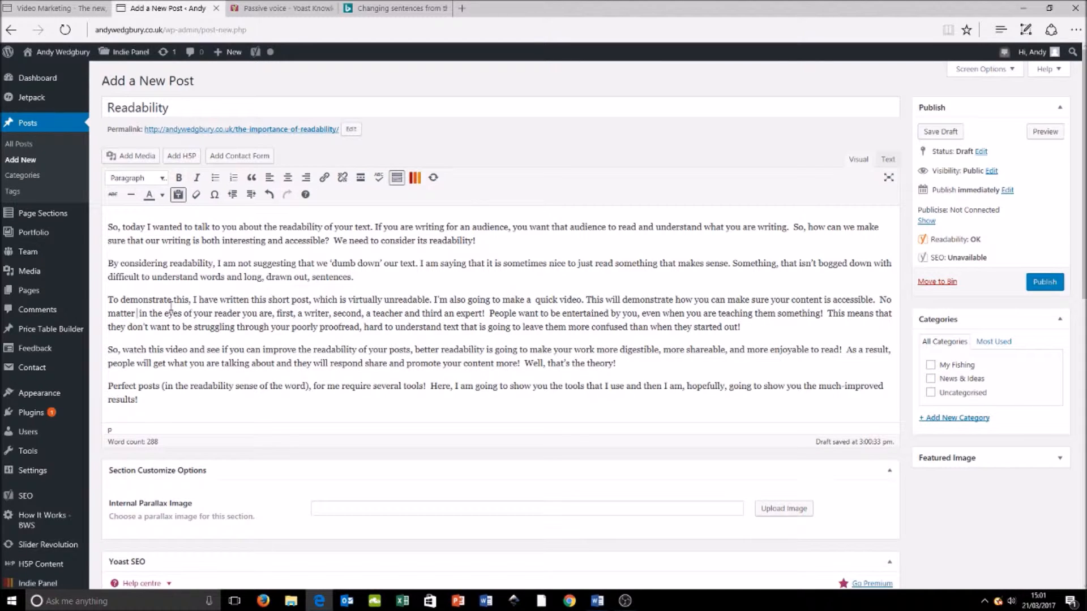
scroll(468, 428, down, 5)
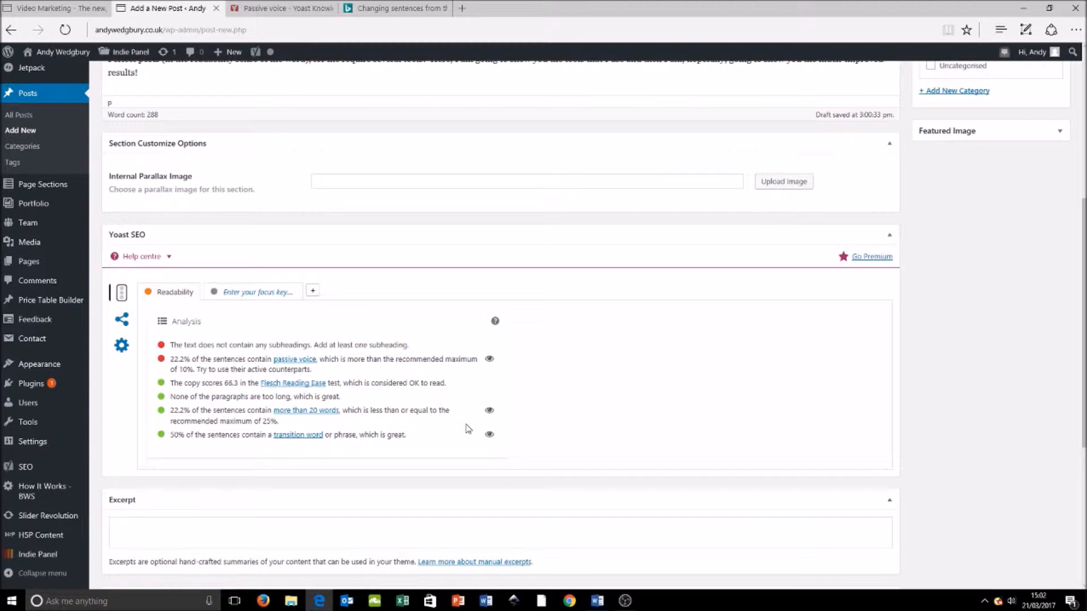
scroll(468, 428, up, 4)
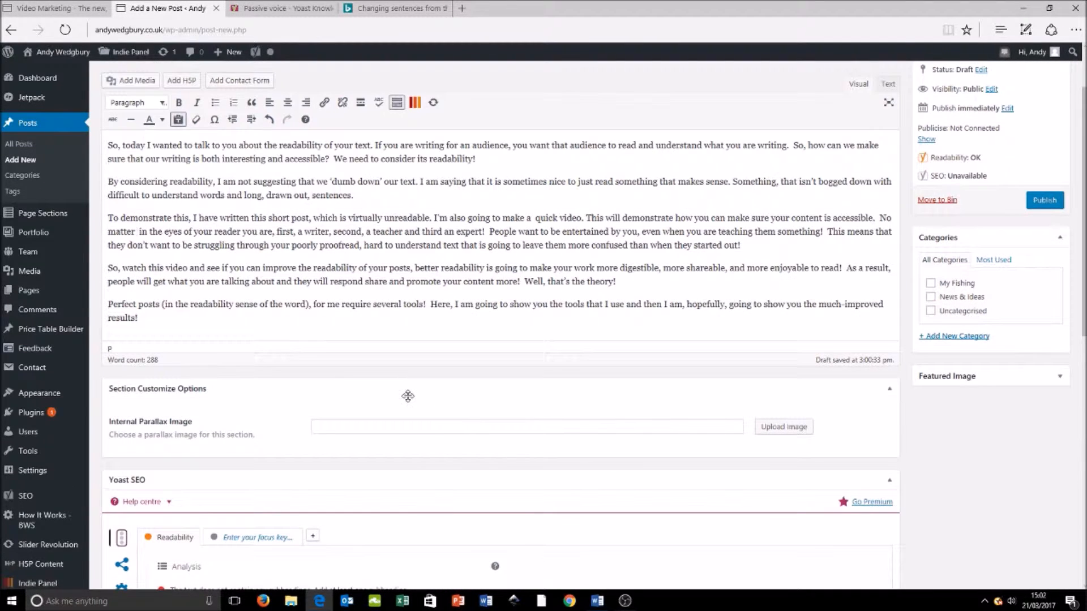
scroll(408, 393, up, 1)
key(BackSpace)
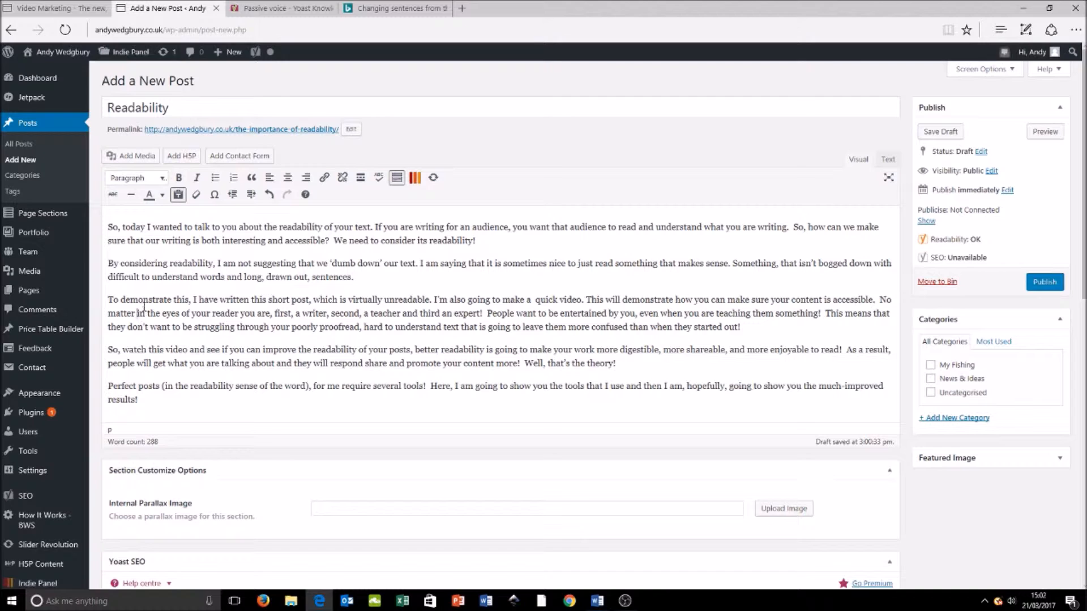
Step: Insert a comma after "No matter" in the third paragraph and review the Yoast sentence-length feedback
key(BackSpace)
text(,)
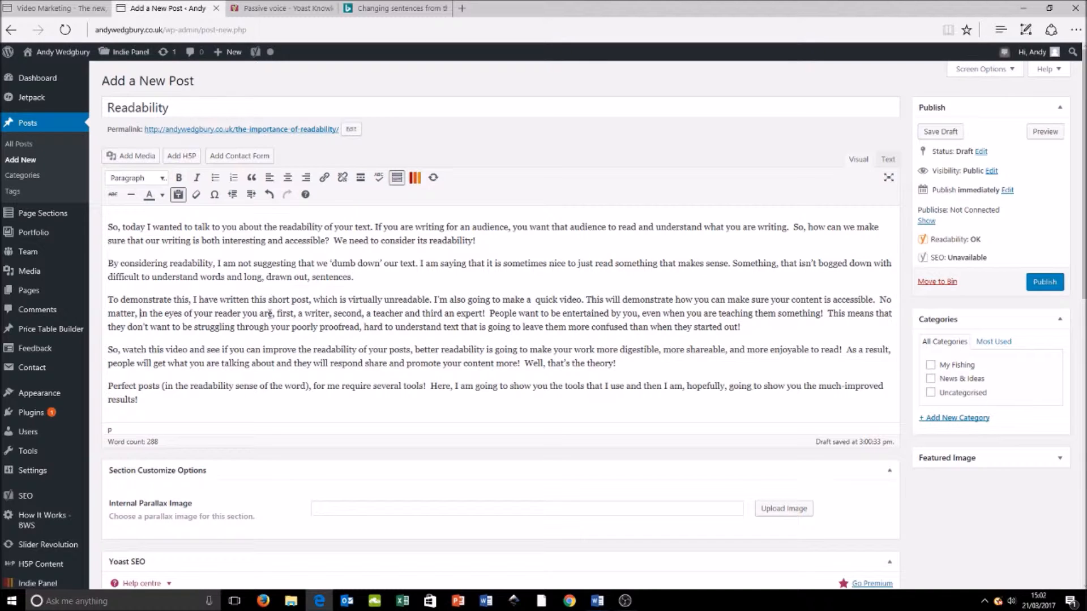
scroll(428, 329, down, 4)
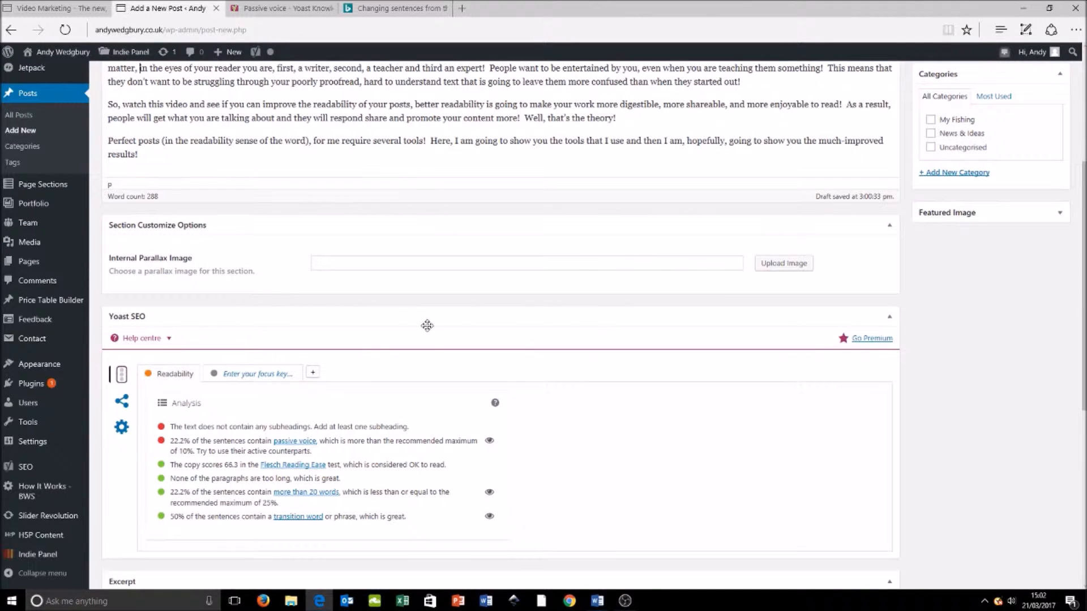
scroll(431, 321, down, 4)
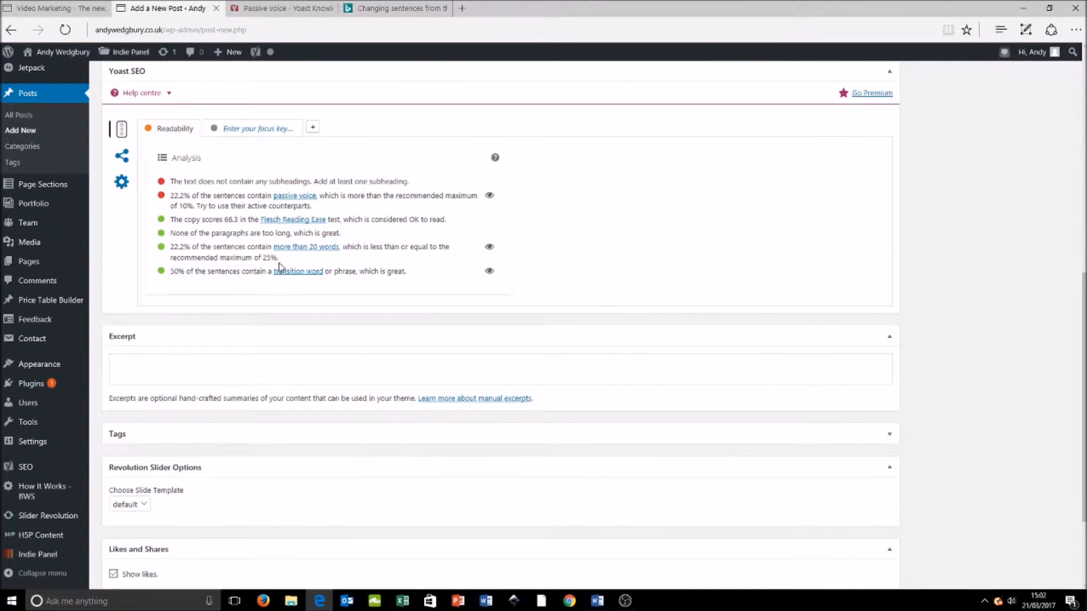
drag(280, 259, 175, 253)
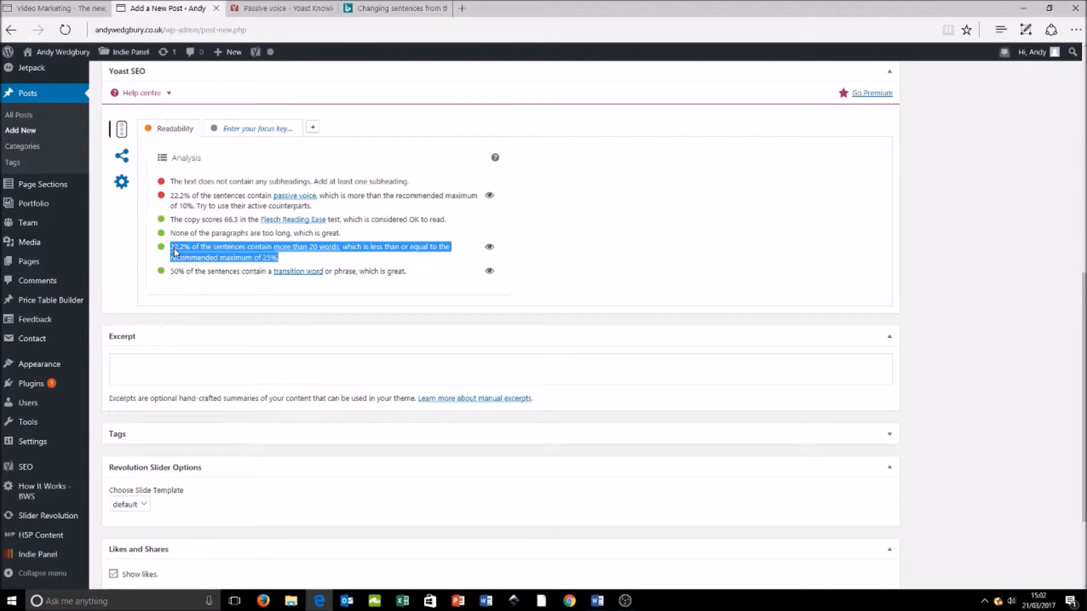
click(189, 251)
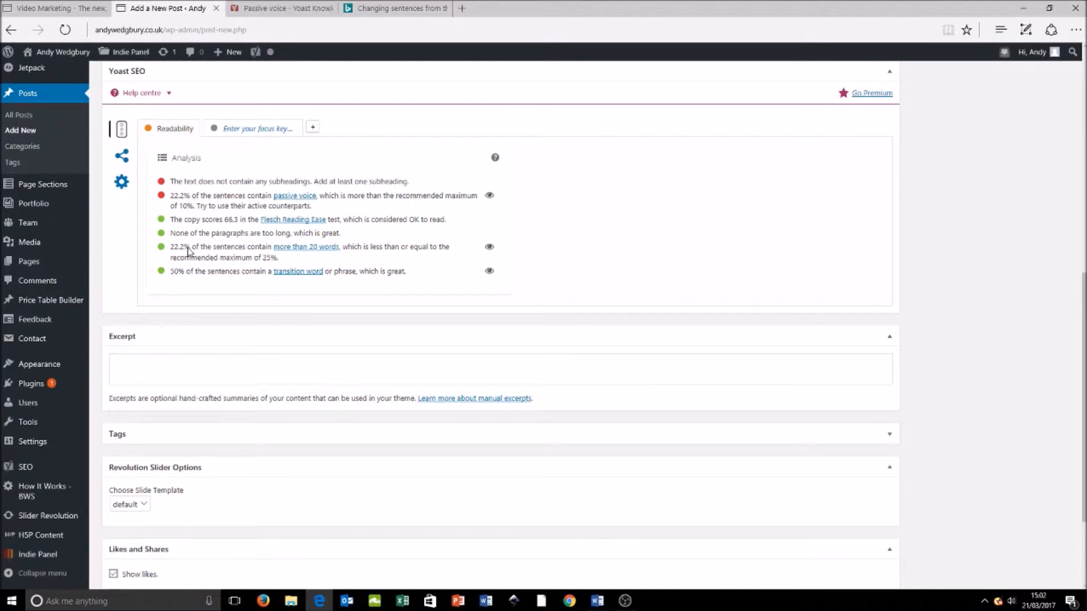
drag(197, 256, 189, 252)
drag(280, 264, 186, 253)
scroll(543, 199, down, 2)
scroll(521, 209, up, 4)
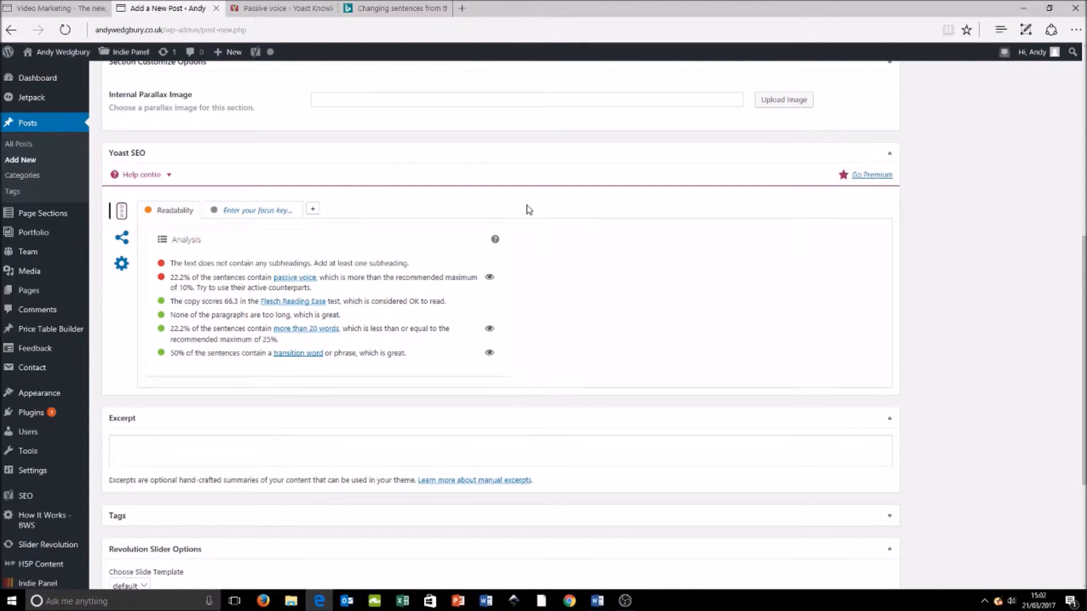
scroll(753, 309, up, 8)
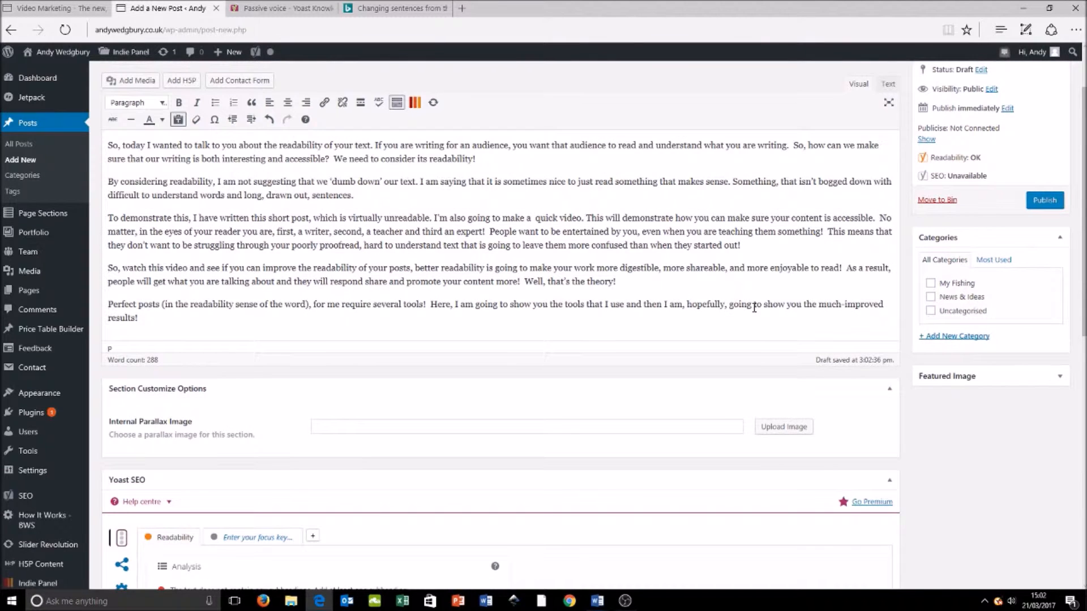
scroll(754, 308, up, 2)
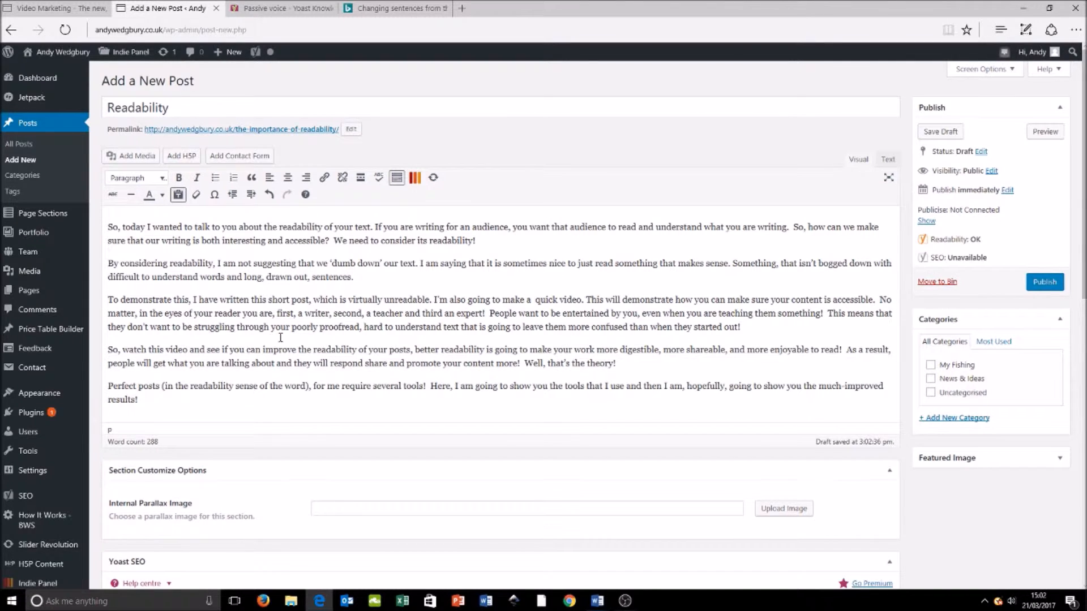
Step: Highlight the sentences that the Yoast analysis flags as passive voice and examine them in the post
scroll(284, 345, down, 5)
click(488, 362)
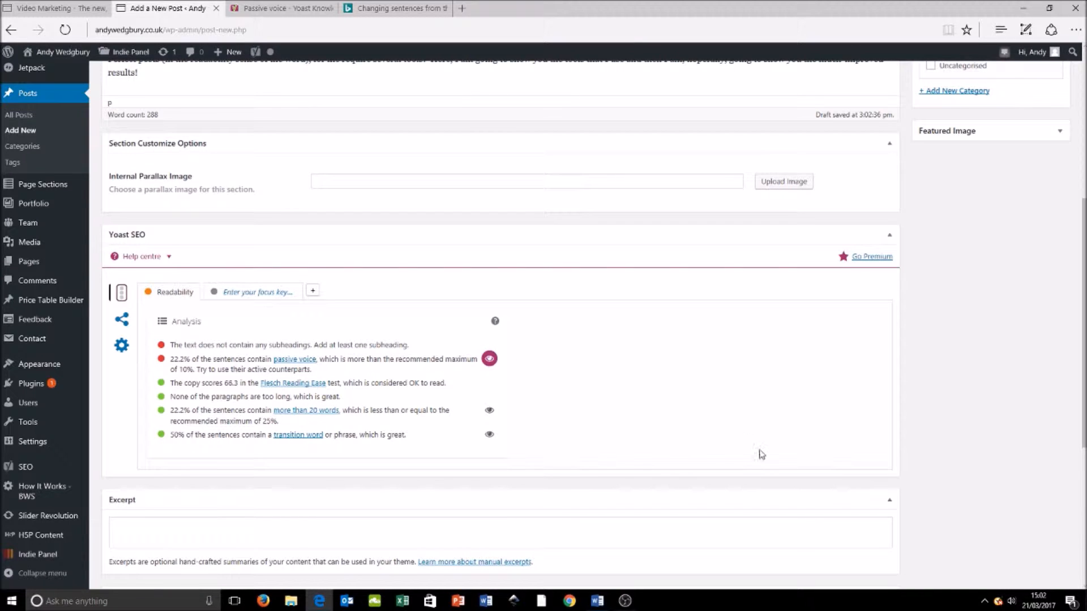
scroll(758, 450, up, 5)
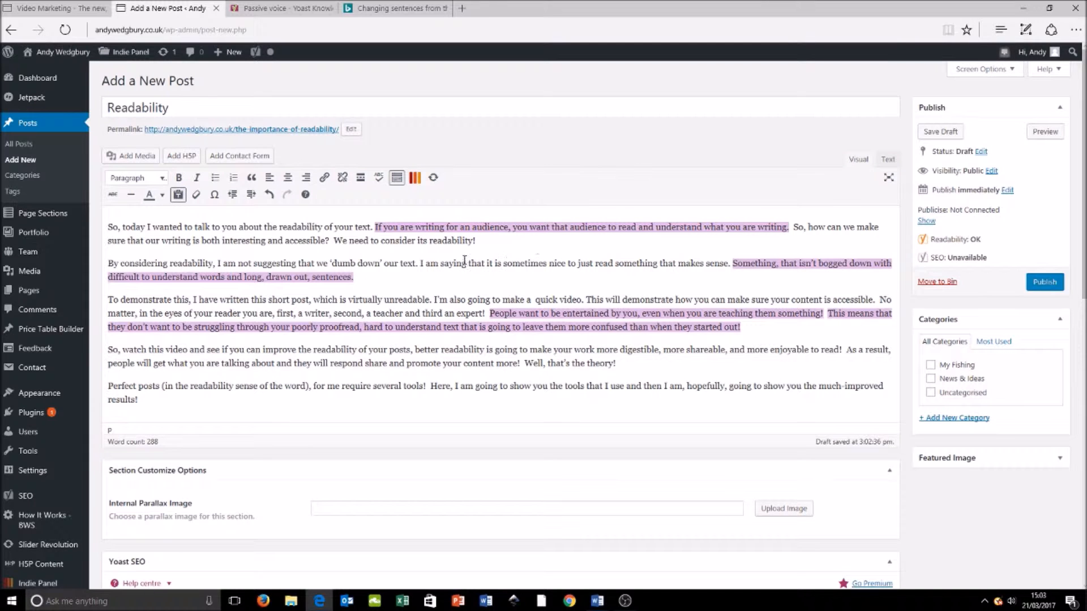
Step: Replace the first paragraph's "If you are writing for an audience" sentence with "You should make your writing as easy as possible to read and understand"
click(510, 227)
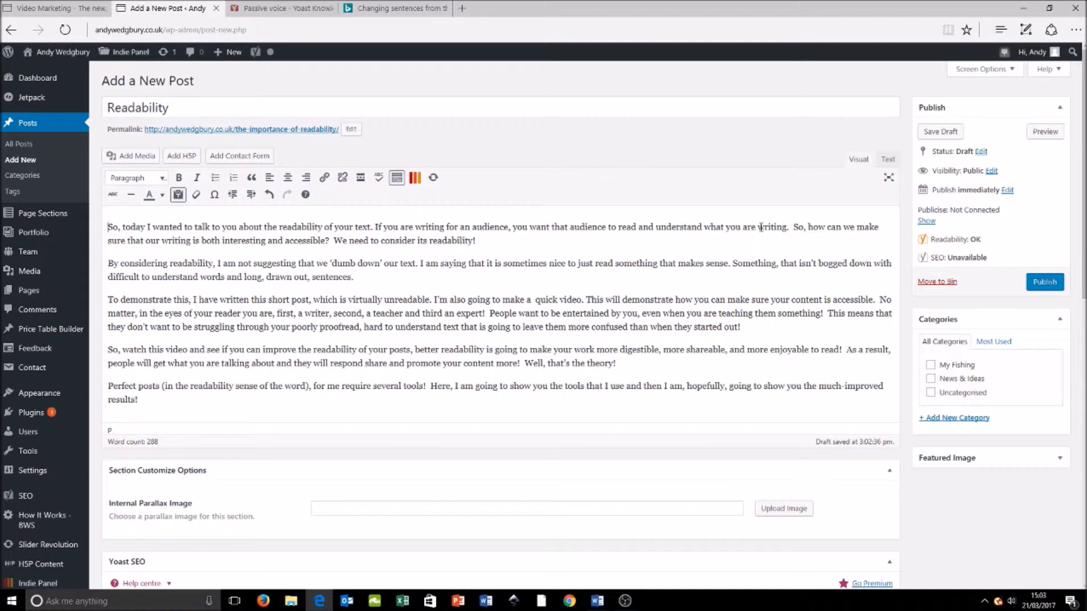
drag(787, 229, 380, 230)
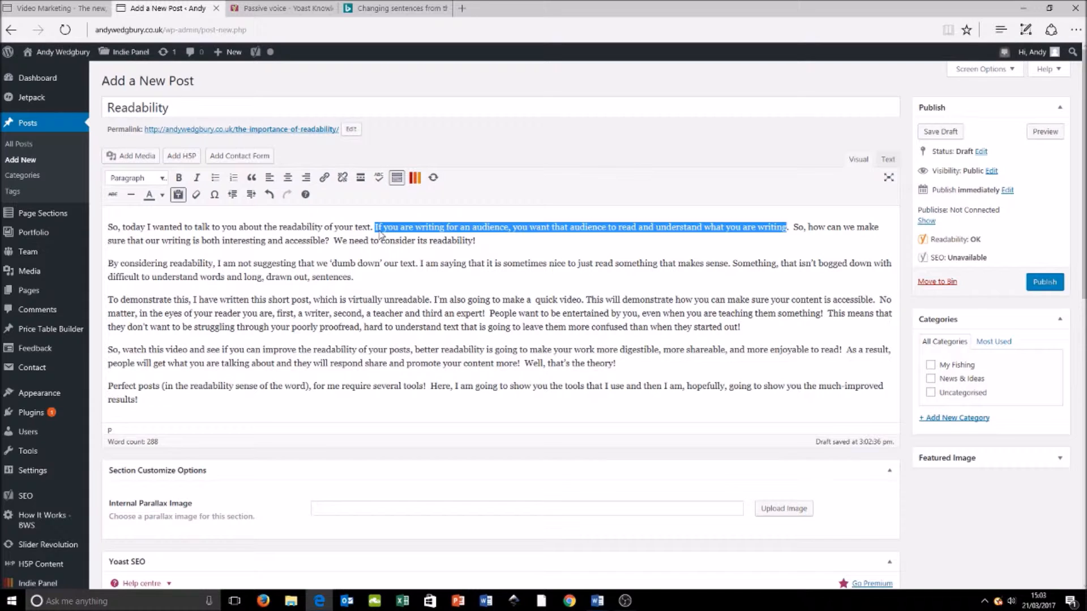
text(You)
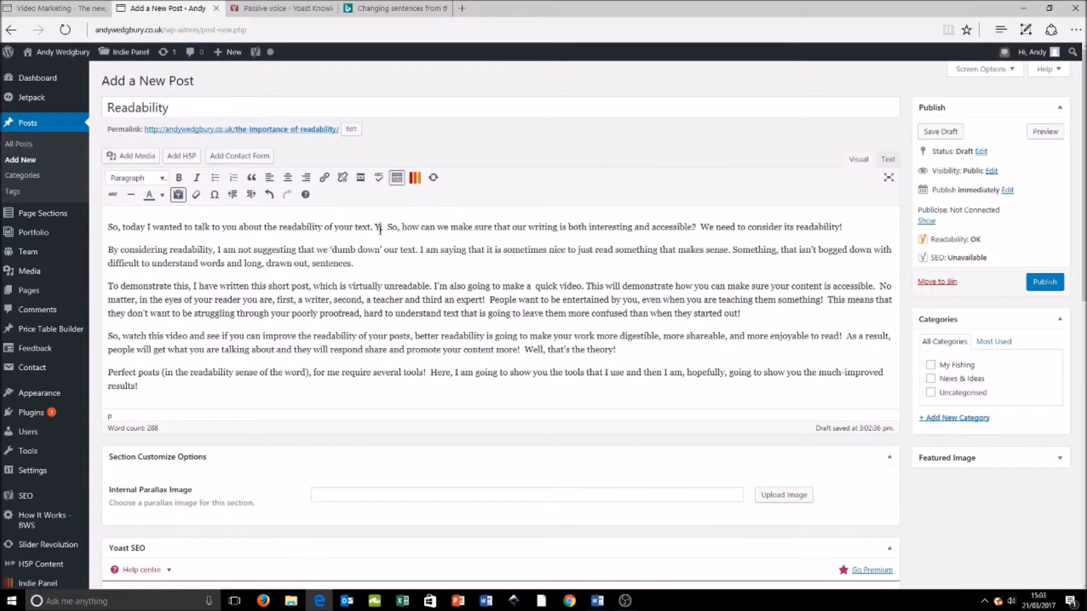
text( should make)
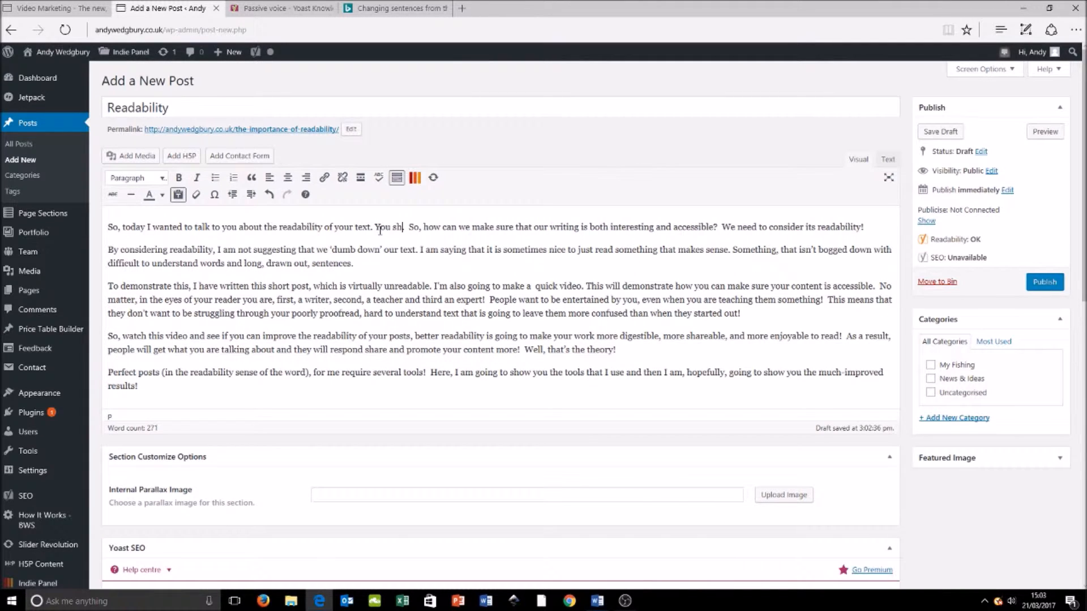
text( your )
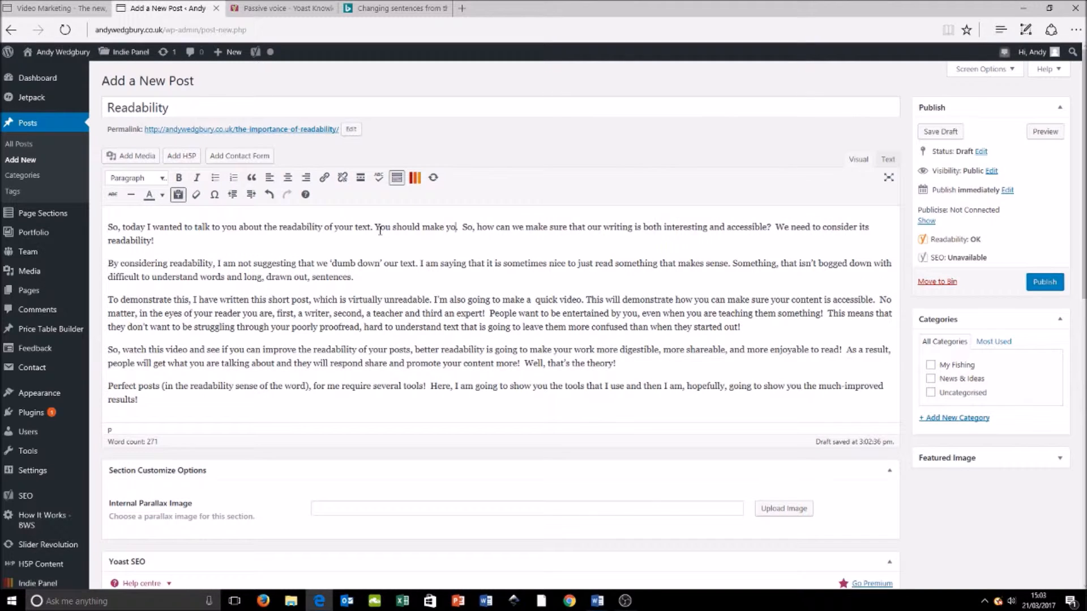
text(writing as)
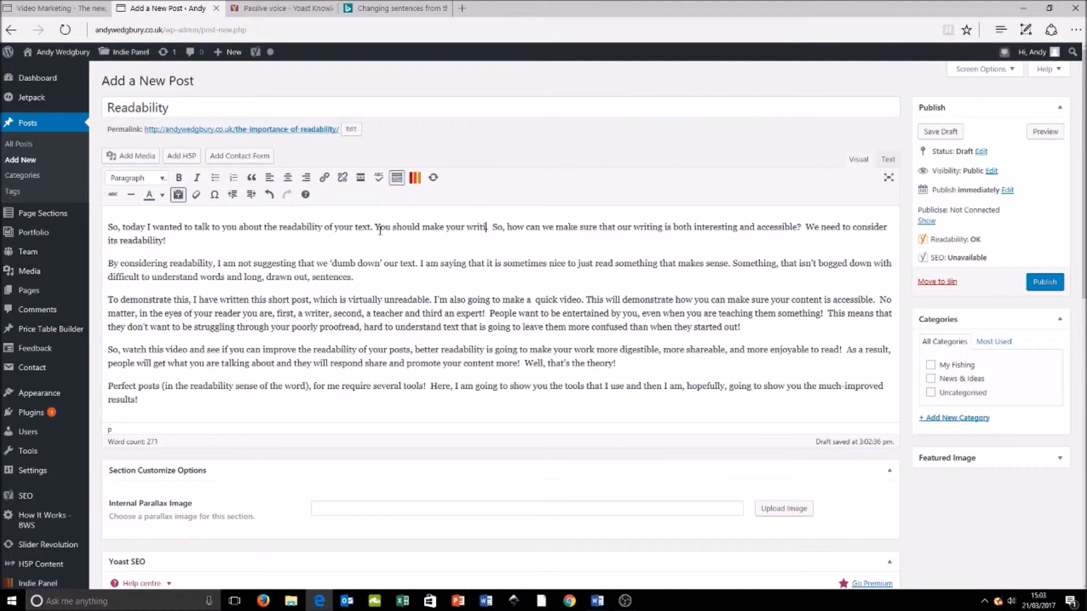
text( easy a)
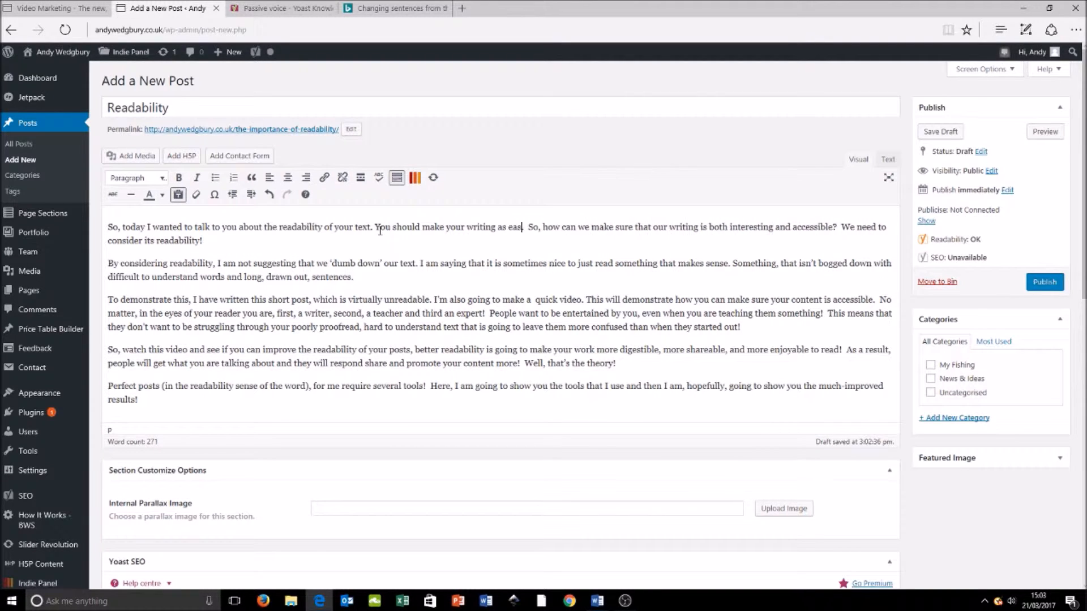
text(s possibl)
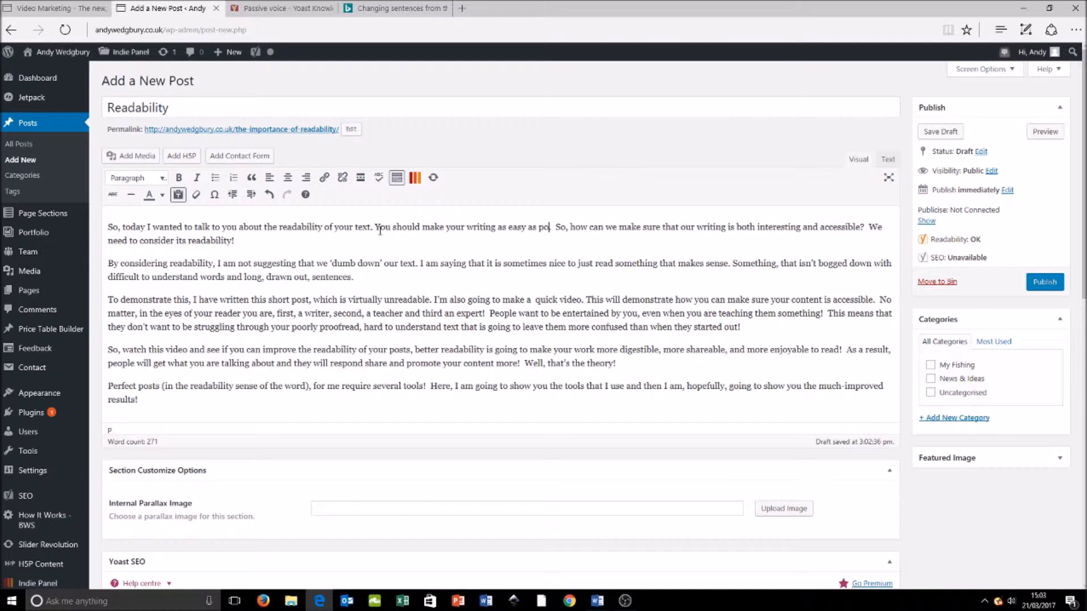
text(e to read and)
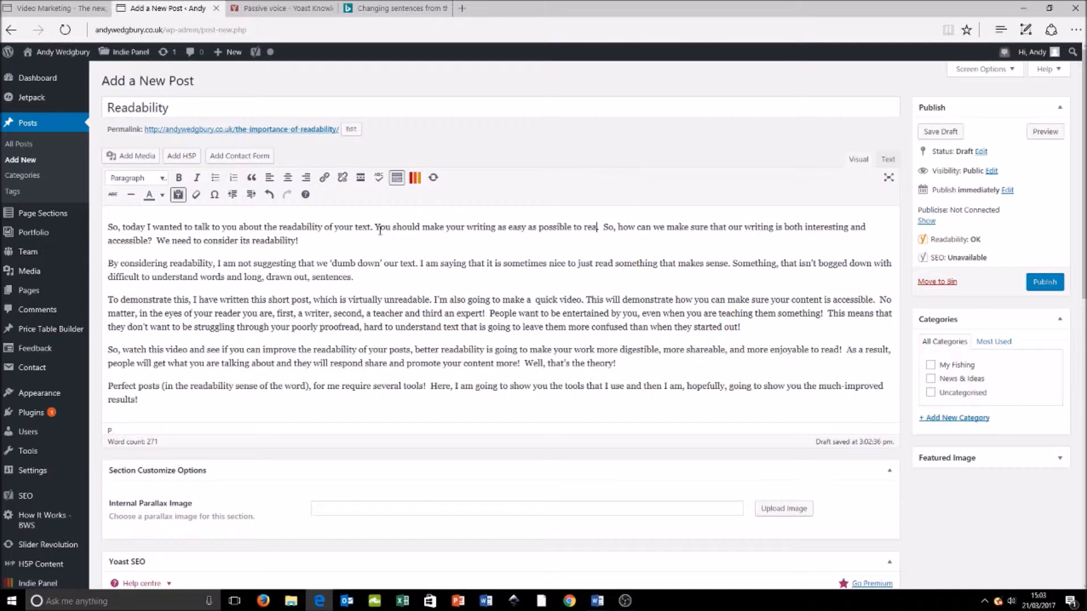
text( understan)
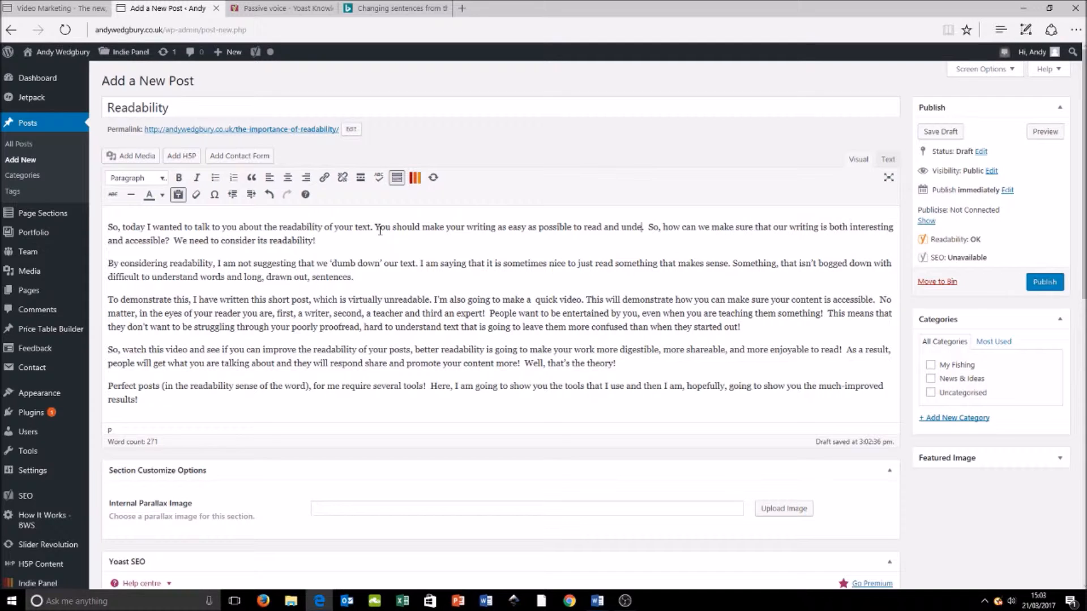
text(d)
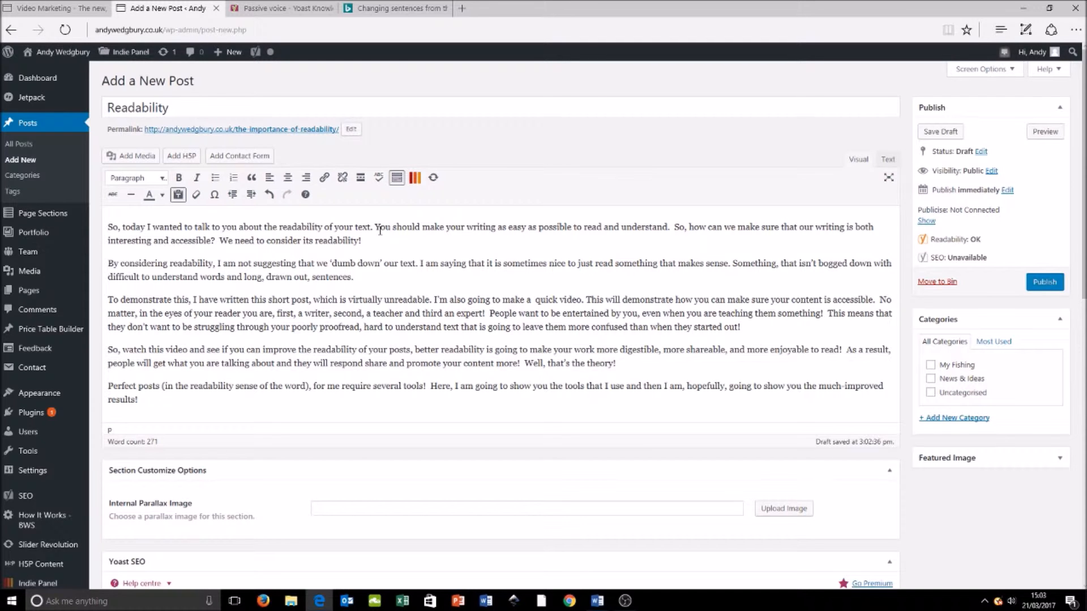
Step: Recheck the Yoast passive-voice feedback and highlight the flagged sentences to see whether the rewritten sentence is still included
scroll(380, 231, down, 5)
scroll(441, 252, up, 3)
scroll(526, 292, down, 4)
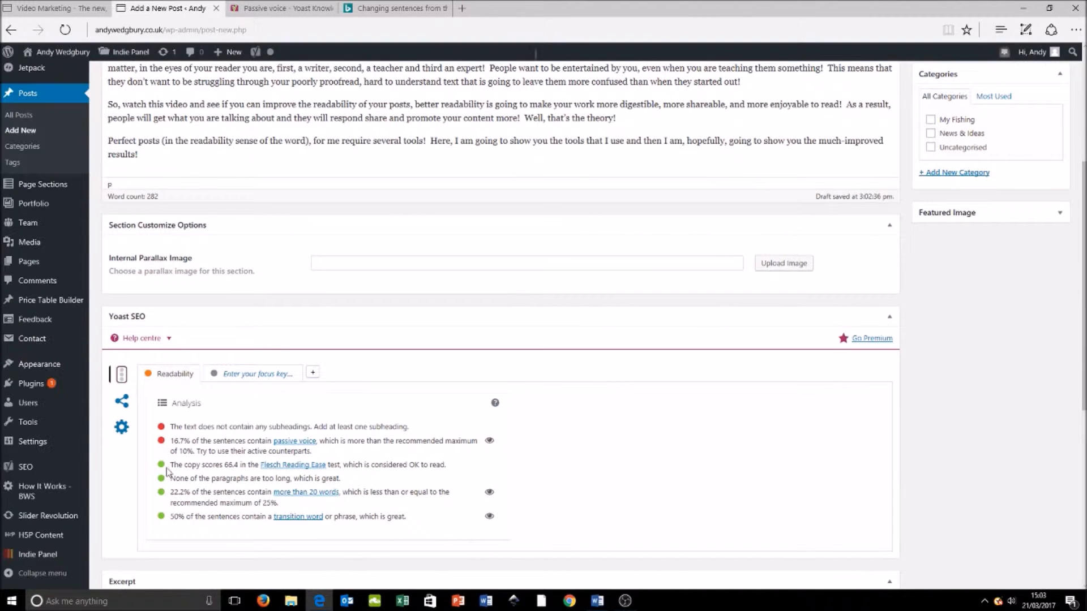
click(489, 441)
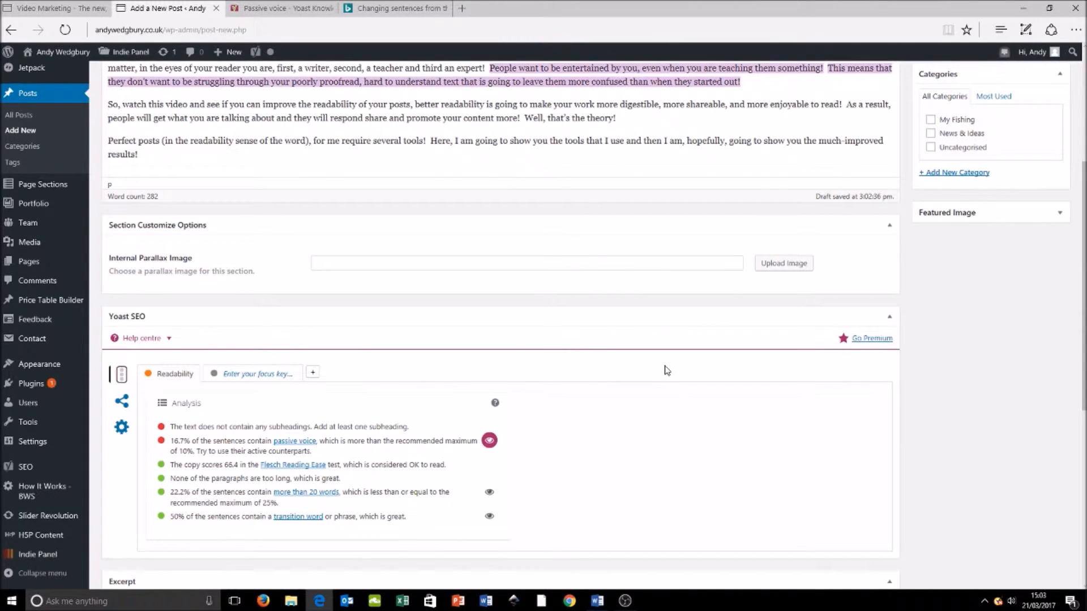
scroll(667, 371, up, 5)
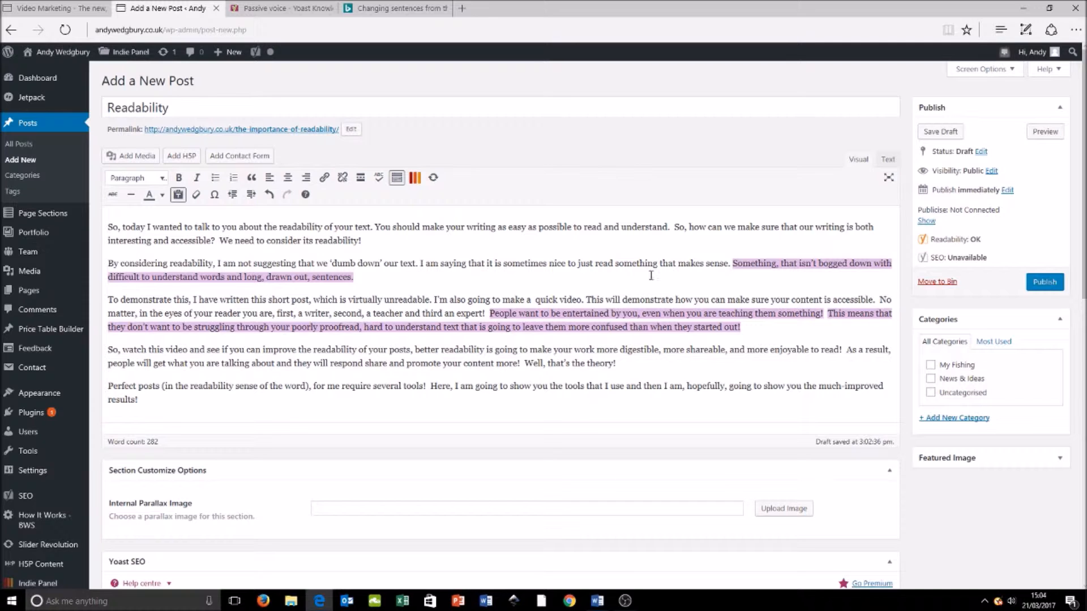
Step: Try removing "Something," from the start of the second paragraph's last sentence, and put the word back
click(782, 264)
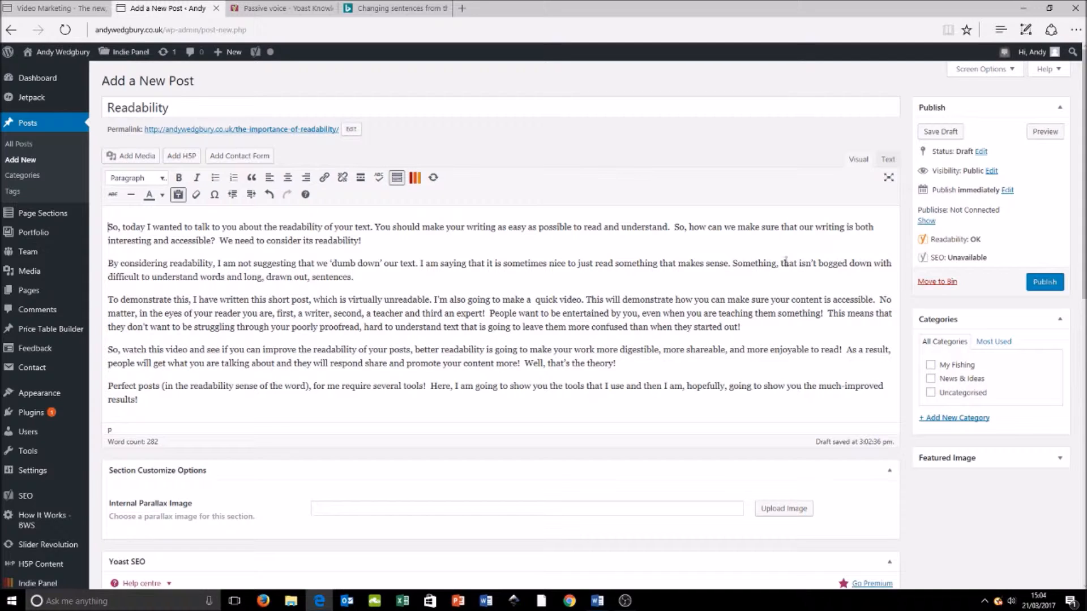
double_click(758, 264)
key(BackSpace)
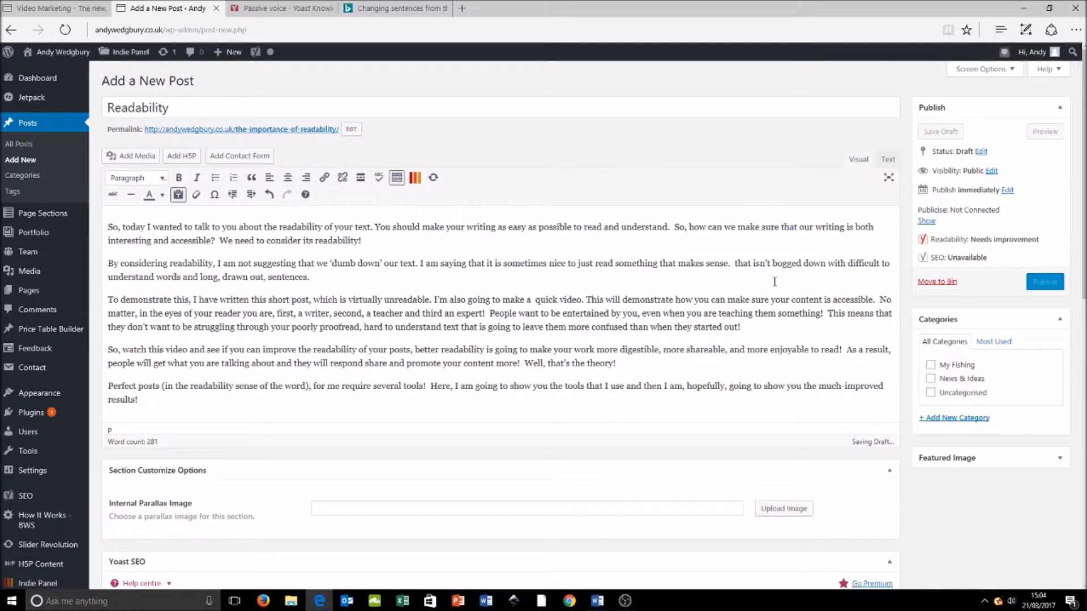
text(Something)
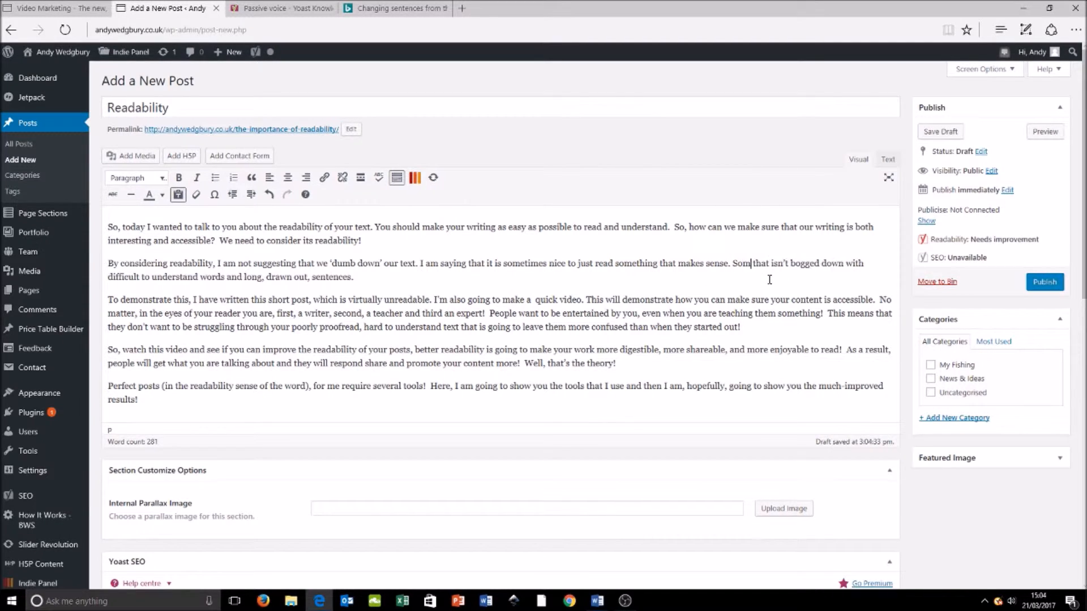
text(,)
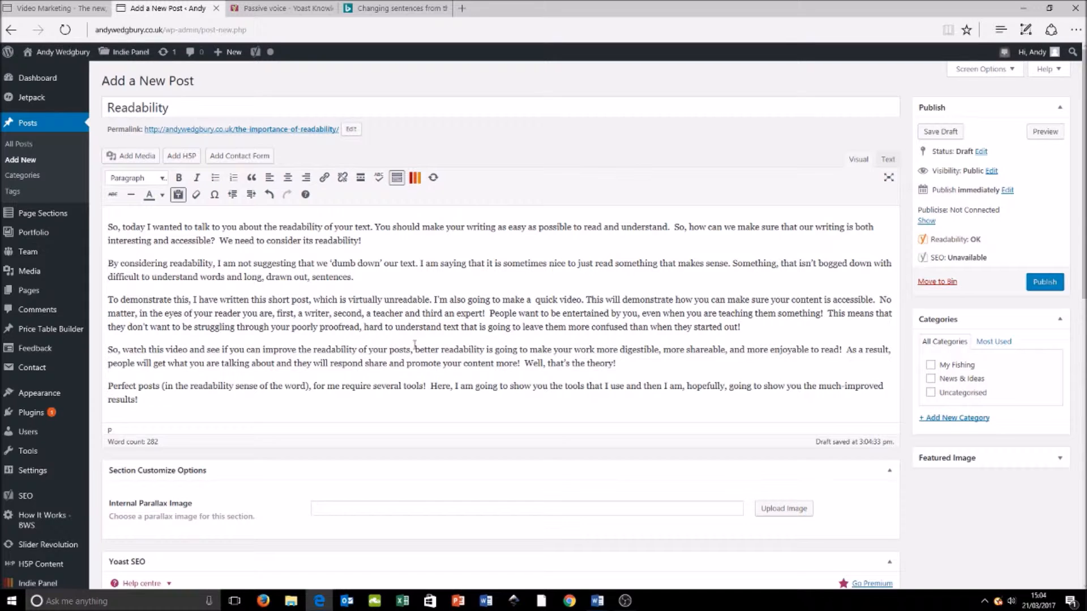
Step: Highlight the passive-voice sentences again and examine "want to be entertained by you, even when you are teaching them something" in the third paragraph
scroll(418, 347, down, 5)
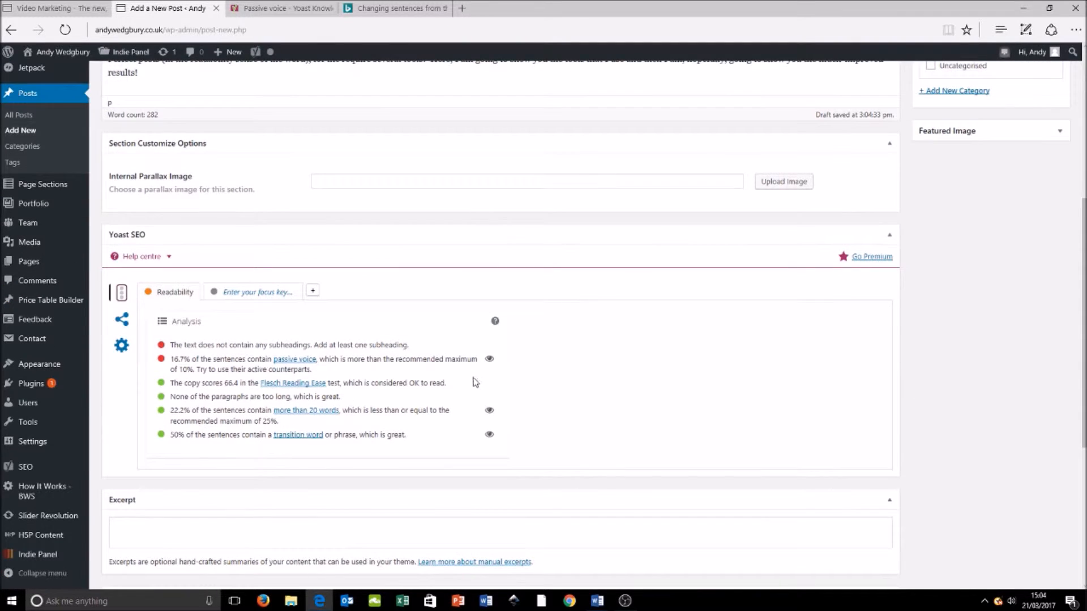
click(489, 360)
scroll(605, 383, up, 5)
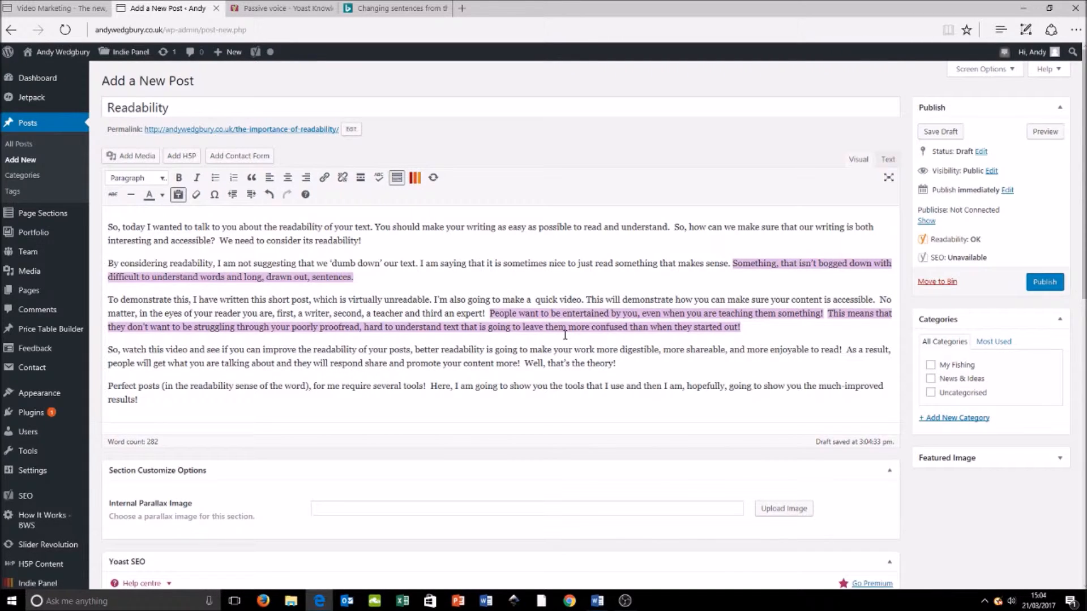
click(799, 315)
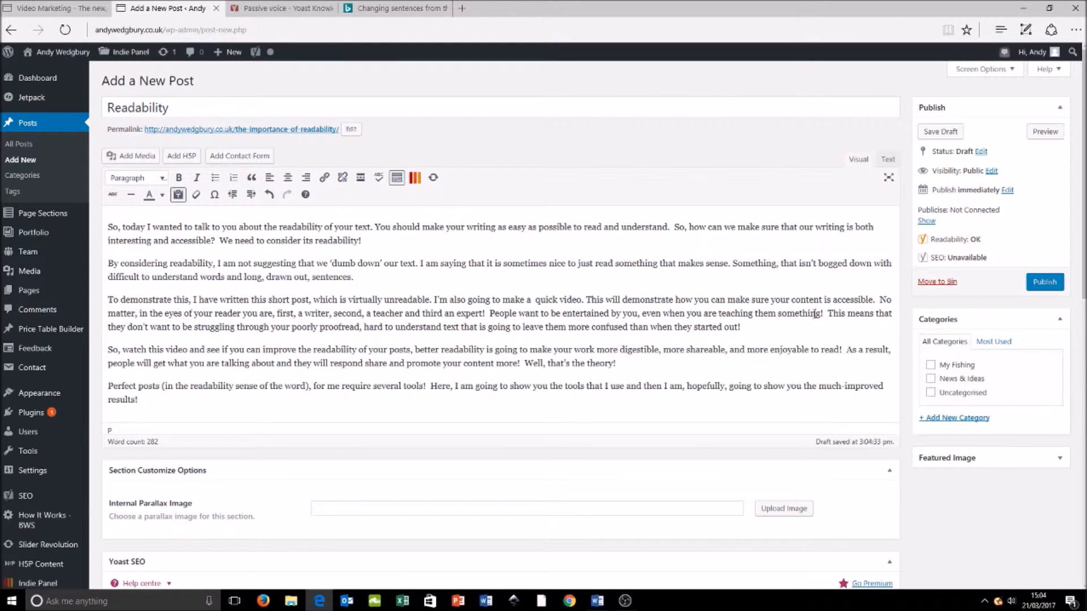
drag(820, 315, 694, 313)
drag(630, 315, 519, 317)
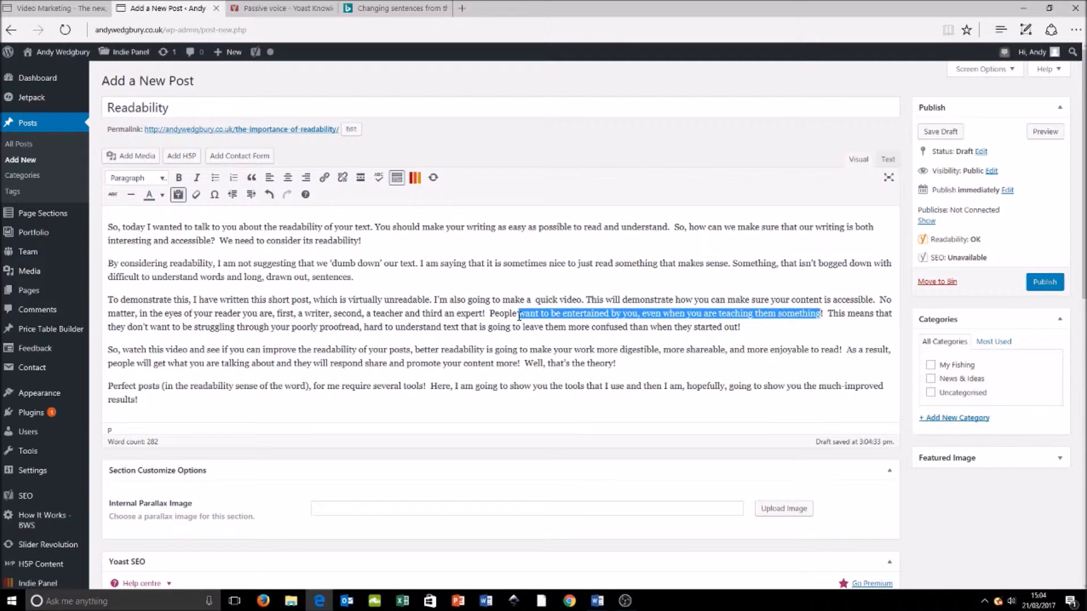
drag(519, 317, 519, 317)
click(580, 402)
Step: Highlight the passive-voice sentences in the Yoast analysis and examine the third paragraph's last sentence
scroll(580, 403, down, 5)
scroll(579, 407, down, 3)
click(489, 278)
scroll(637, 313, up, 5)
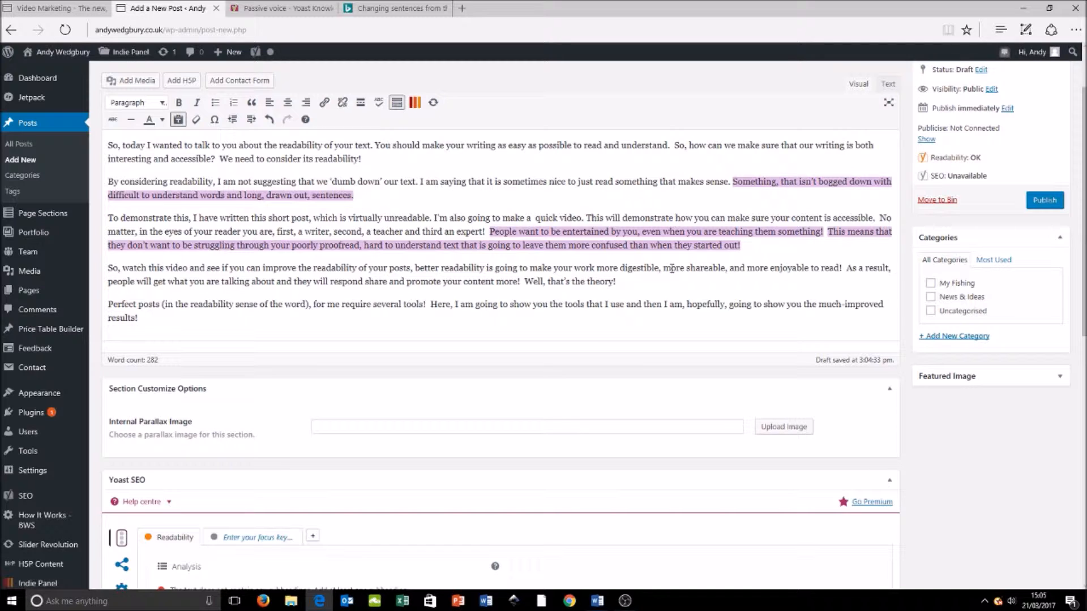
Step: Cut the opening of the third paragraph's last sentence so it begins with "Poorly proofread", and recheck the passive-voice feedback
click(289, 246)
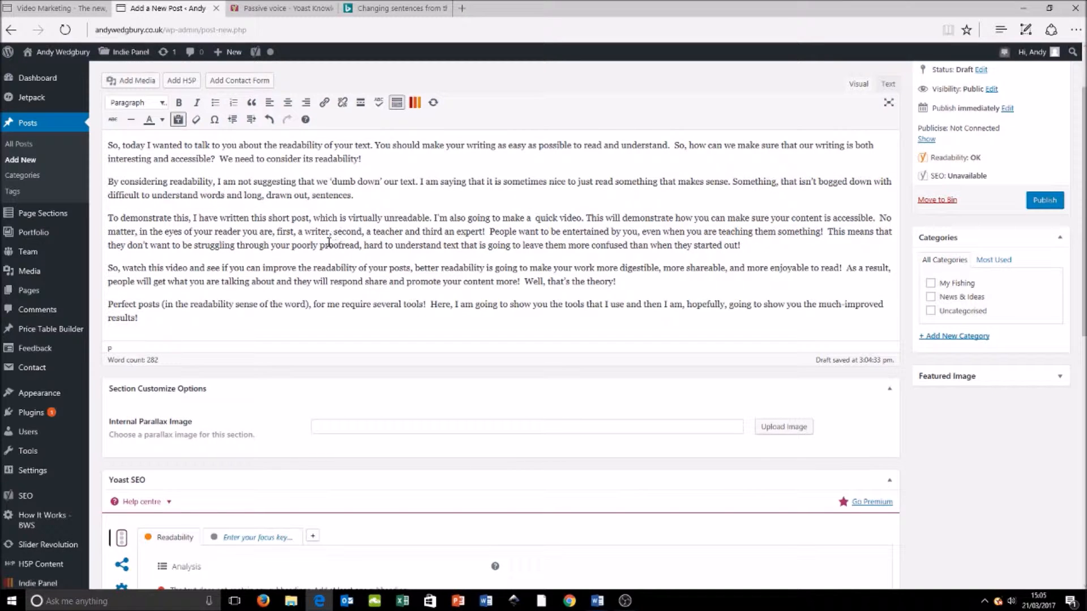
click(291, 246)
drag(291, 245, 828, 235)
key(BackSpace)
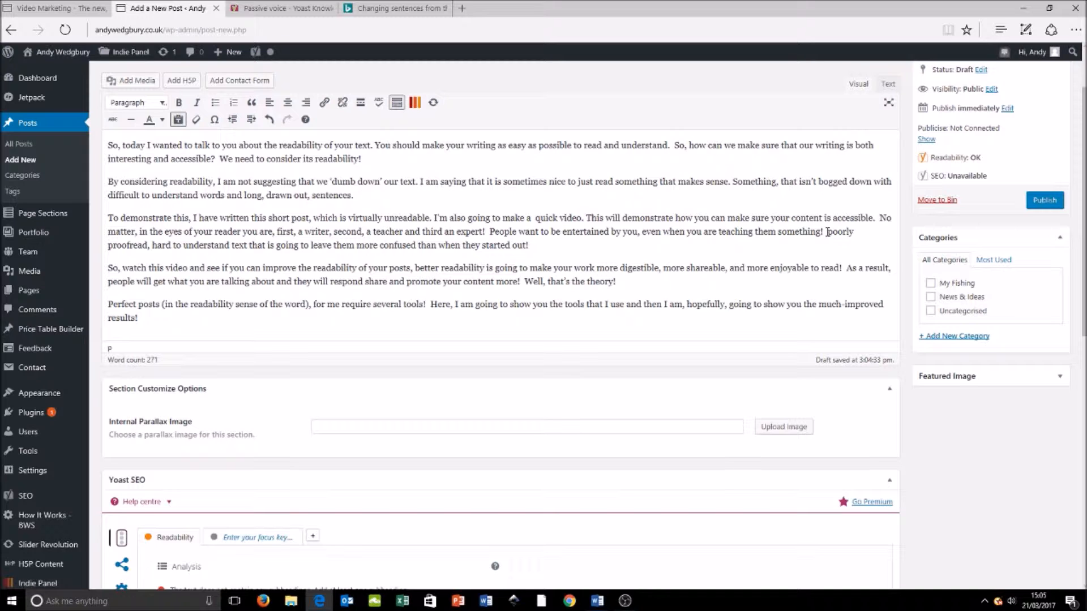
key(Delete)
text(P)
scroll(308, 244, down, 5)
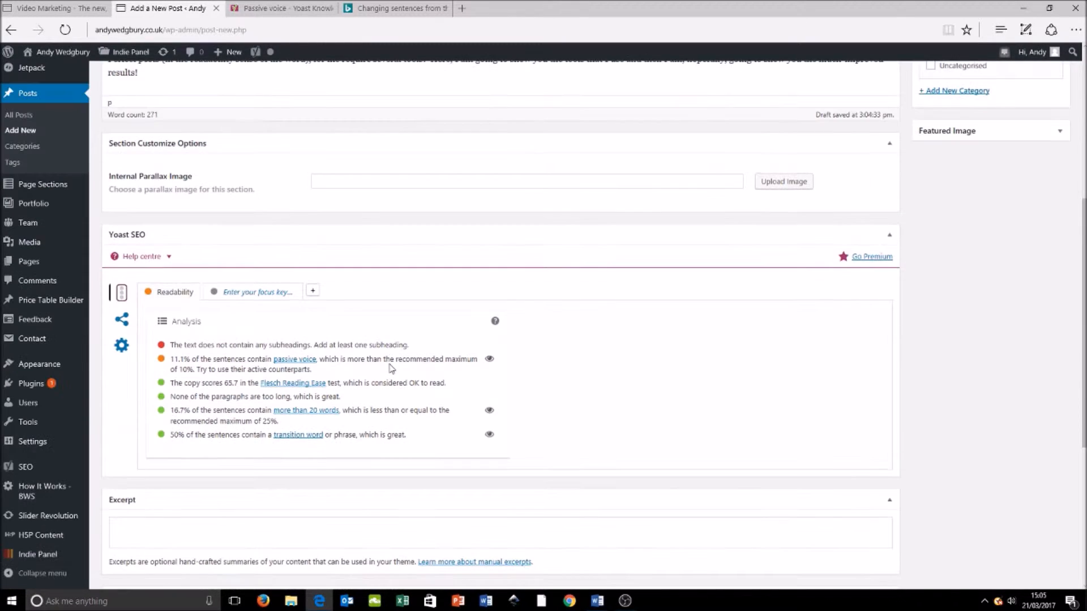
scroll(319, 324, up, 7)
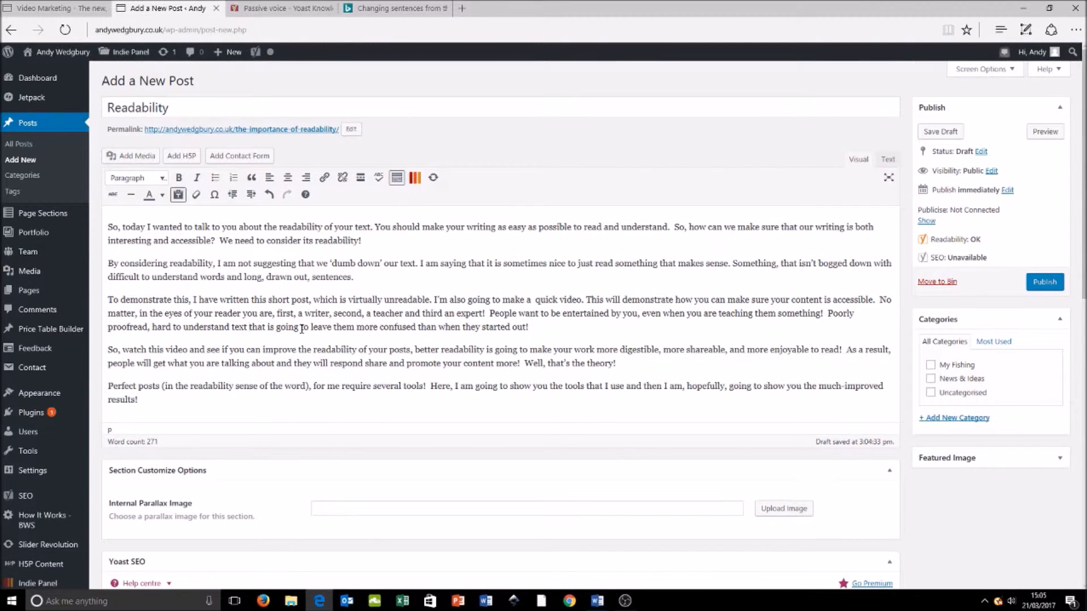
Step: In the "Poorly proofread" sentence, remove "that" before "is going to leave" and replace "them" with "people"
drag(268, 327, 248, 328)
key(BackSpace)
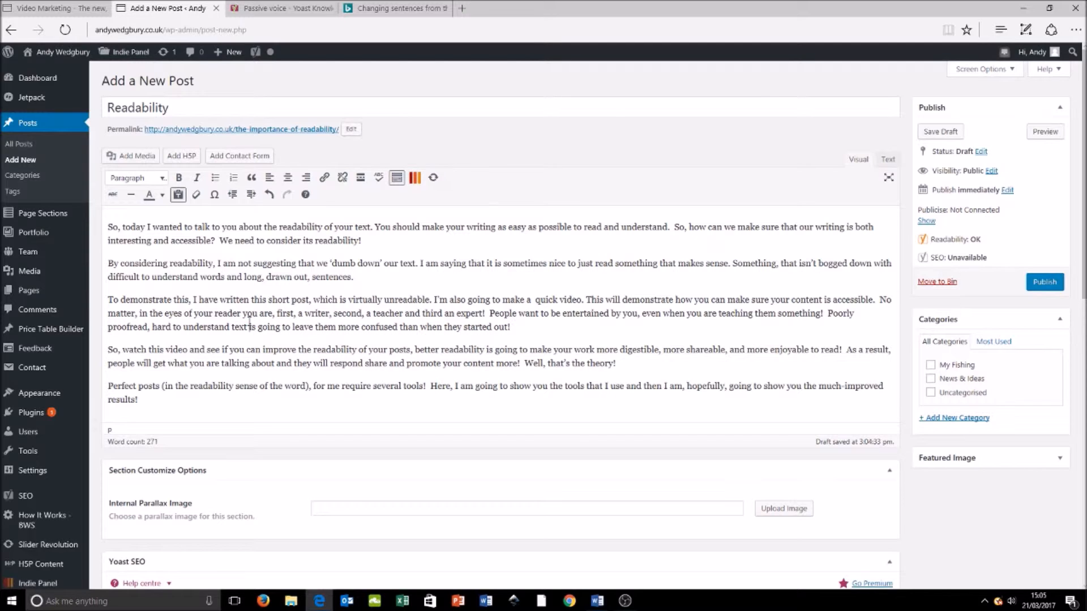
drag(339, 327, 318, 329)
text(people)
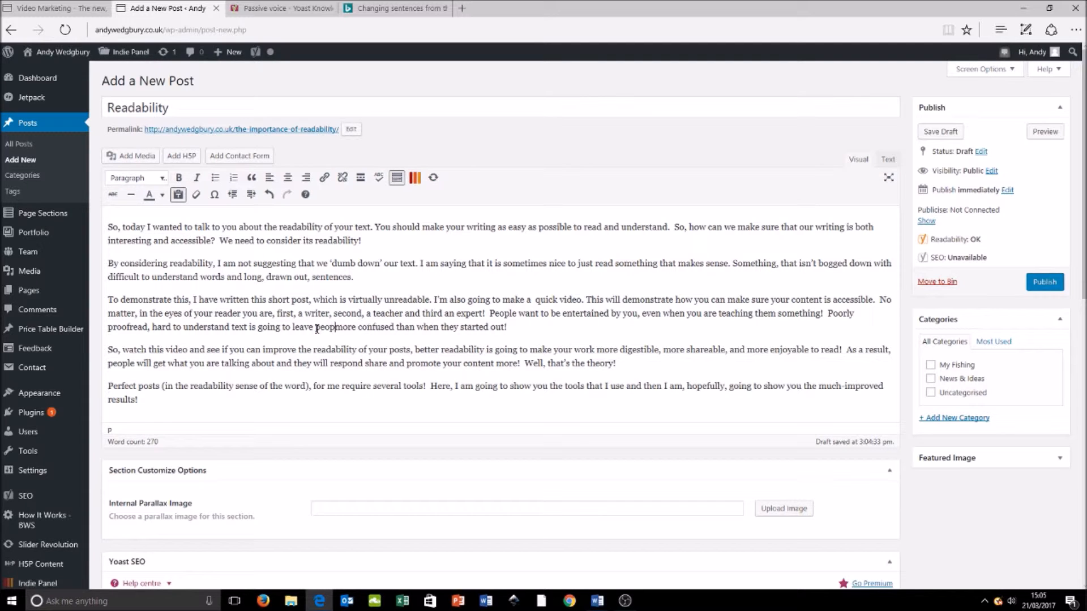
Step: Recheck the Yoast passive-voice feedback and highlight the flagged sentences to see which ones still need rewriting
scroll(317, 328, down, 3)
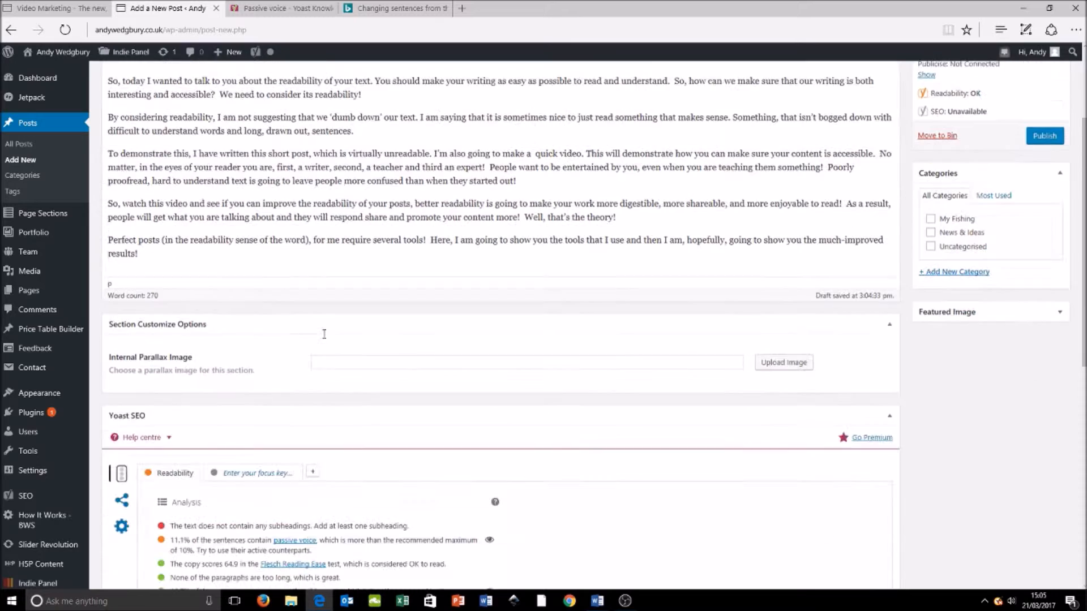
scroll(334, 334, up, 3)
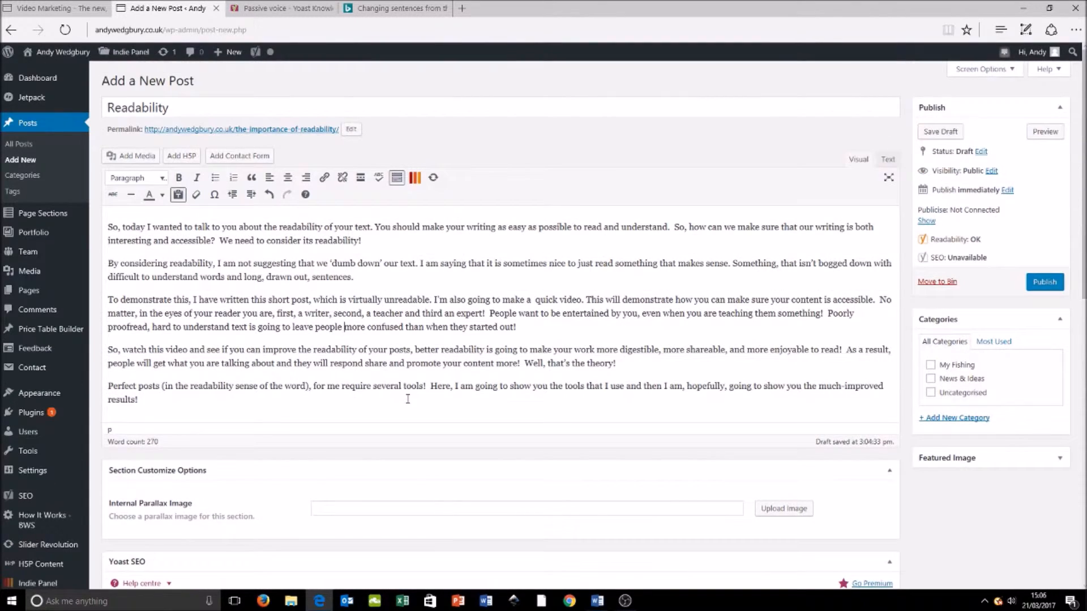
scroll(408, 398, down, 7)
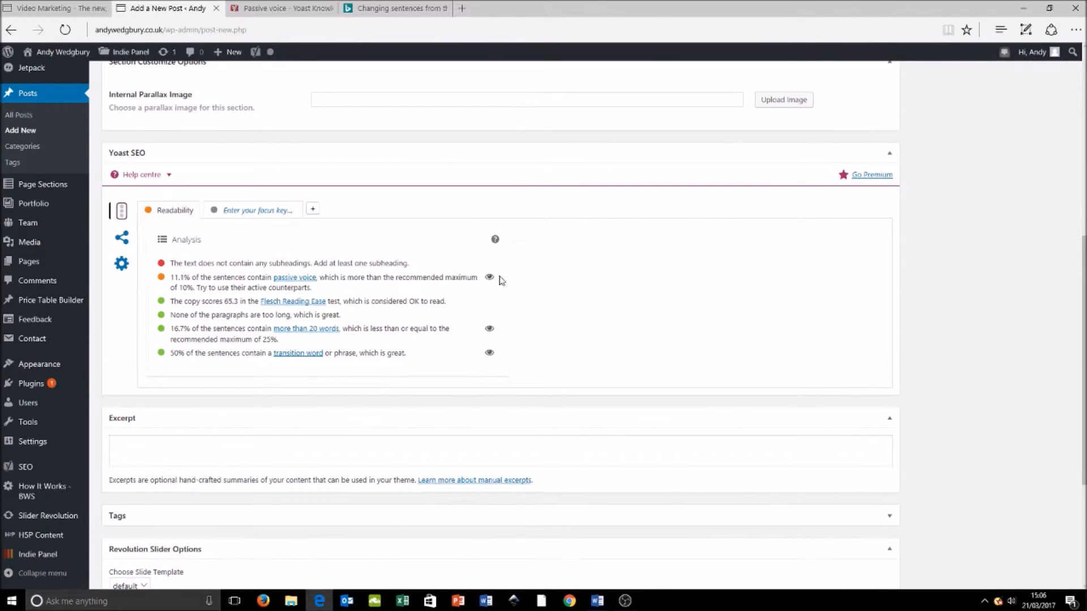
click(488, 278)
scroll(373, 258, up, 6)
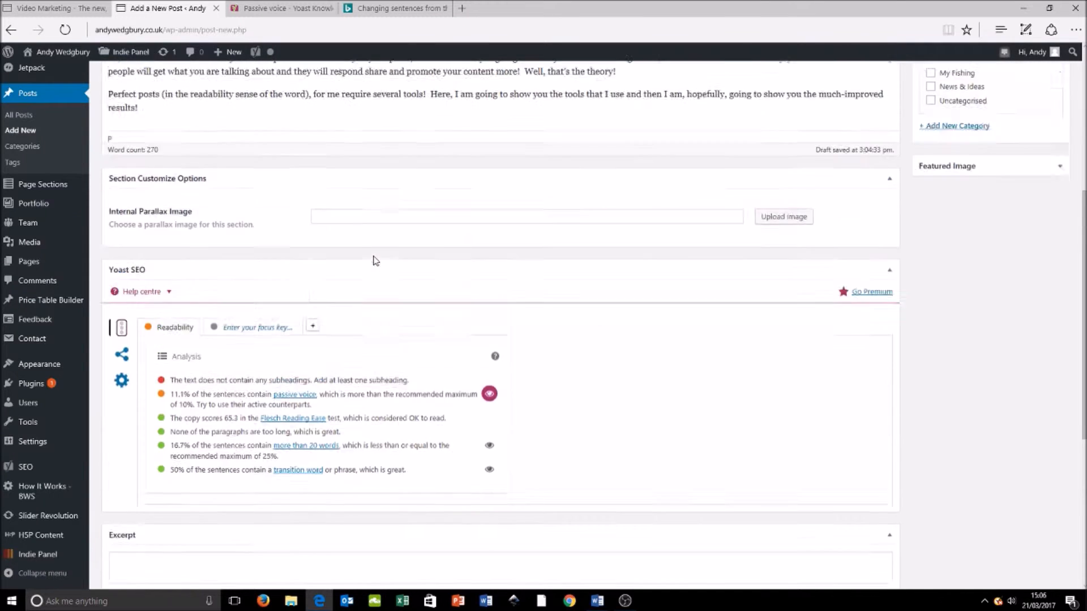
scroll(374, 257, up, 2)
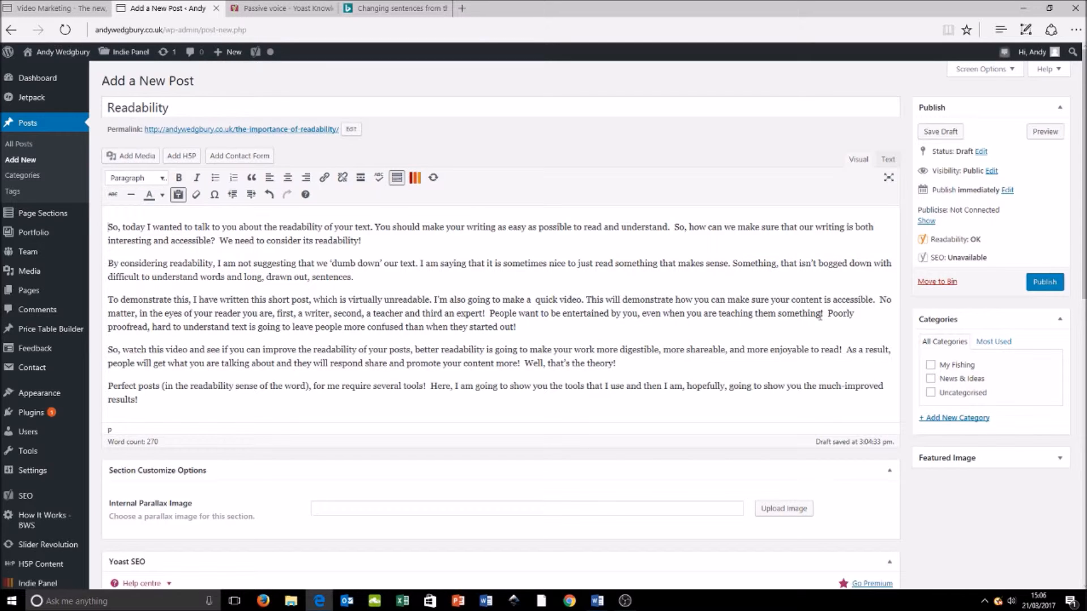
Step: Replace the third paragraph's sentence "People want to be entertained by you..." with "Your teaching should be educational and entertaining"
drag(820, 316, 489, 313)
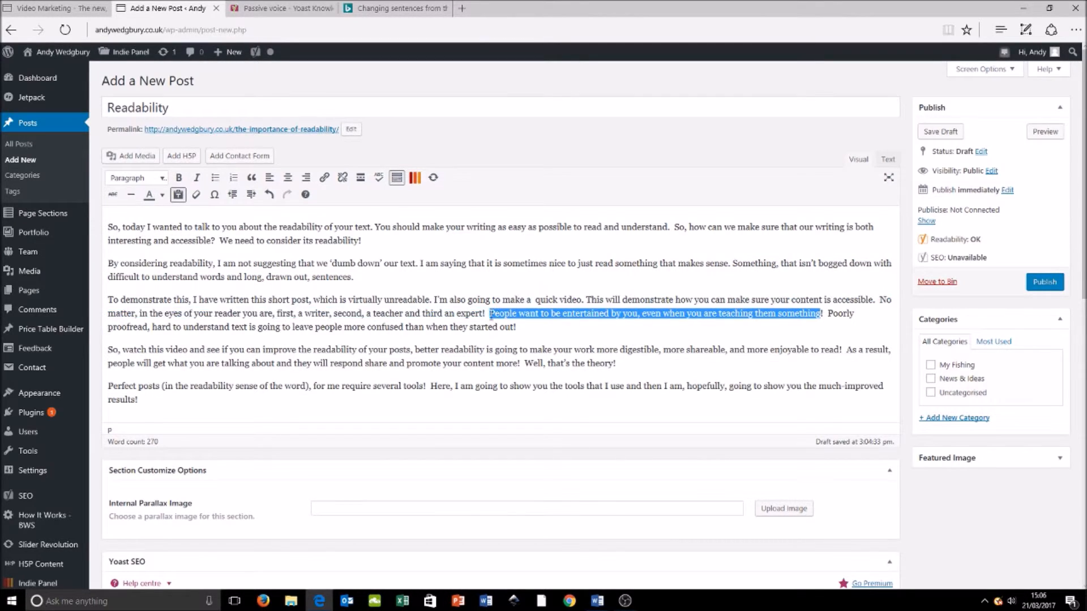
text(Your teac)
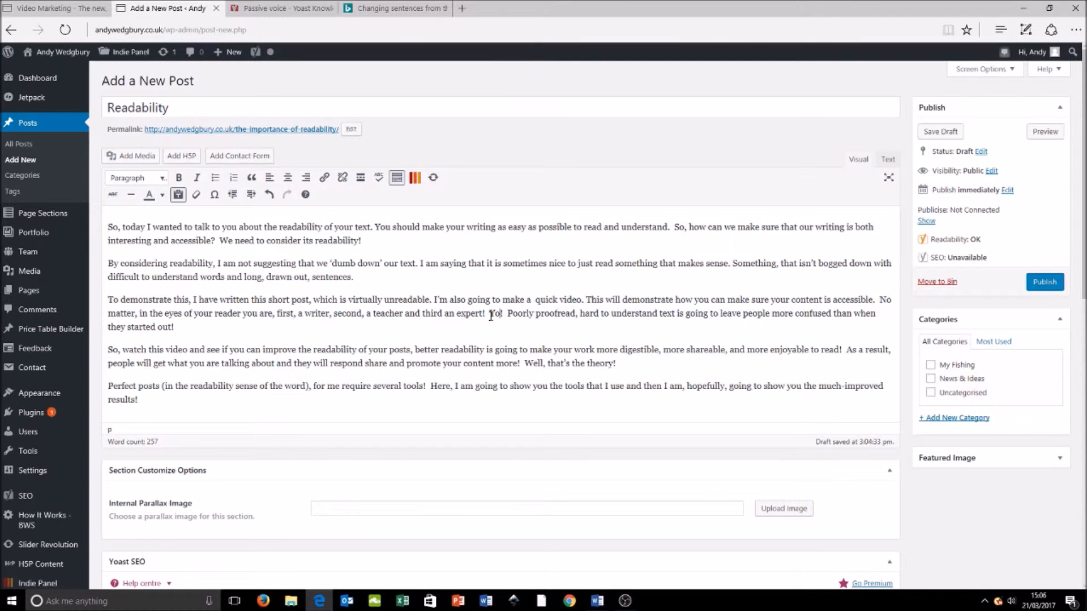
text(hing sho)
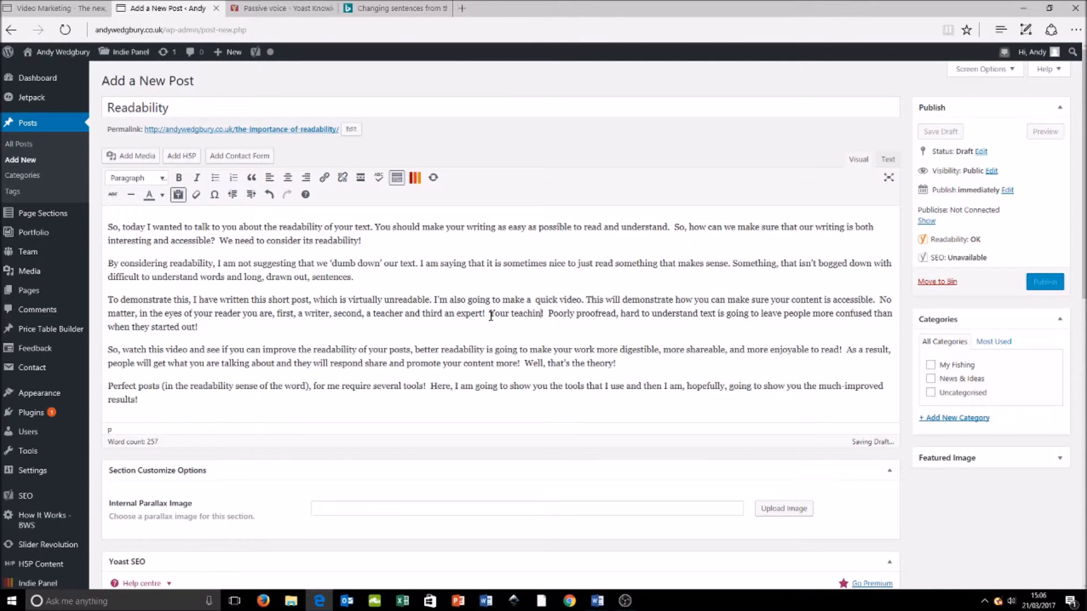
text(uld )
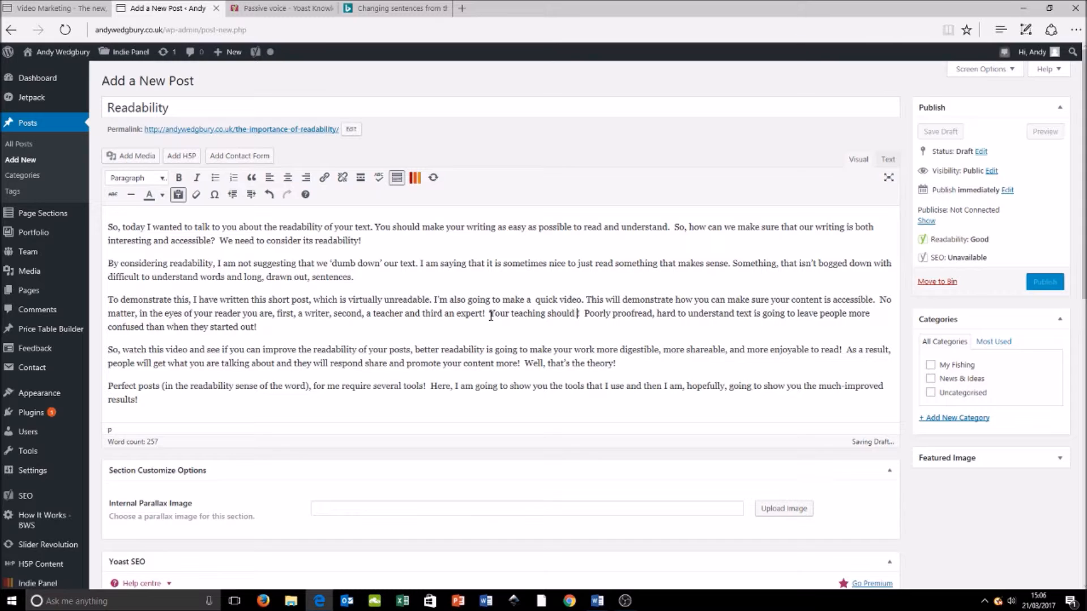
text(be educational and entertaining!)
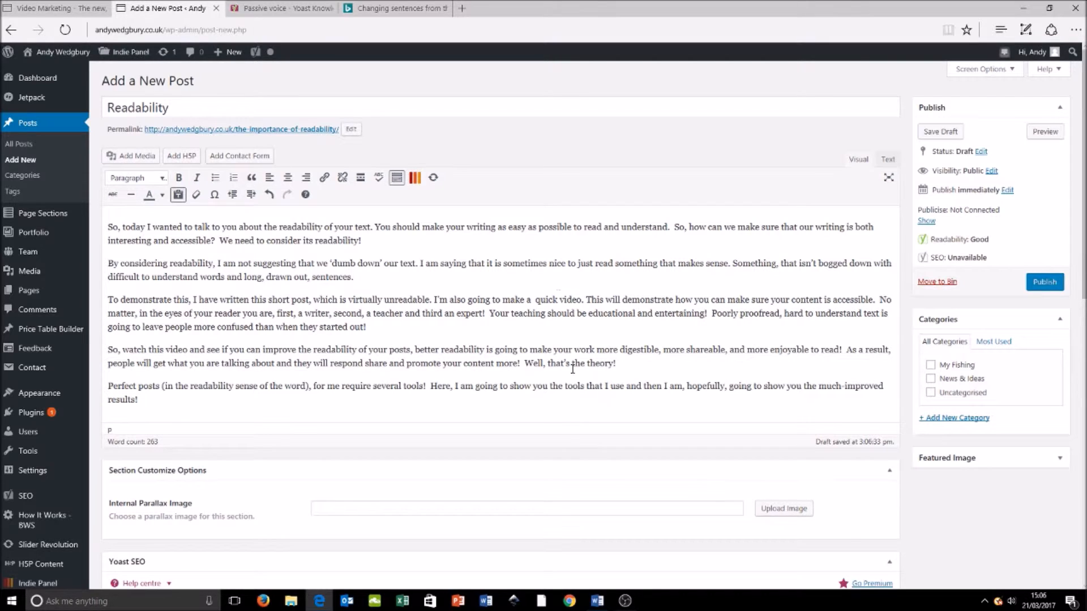
Step: Review the updated Yoast readability analysis and the post's overall readability rating, including the feedback on subheadings
scroll(573, 370, down, 5)
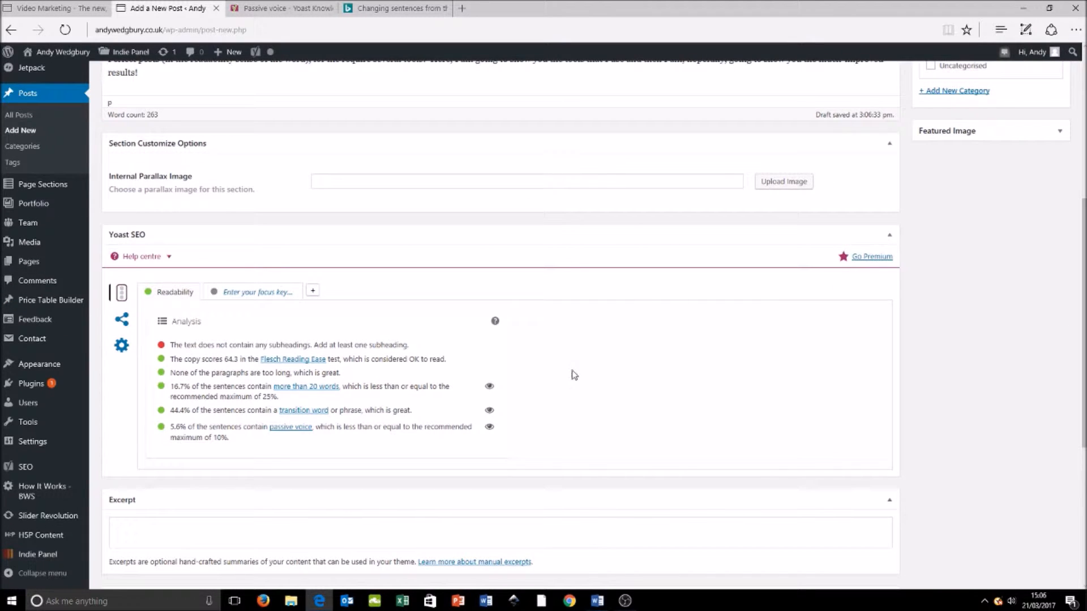
scroll(638, 293, up, 5)
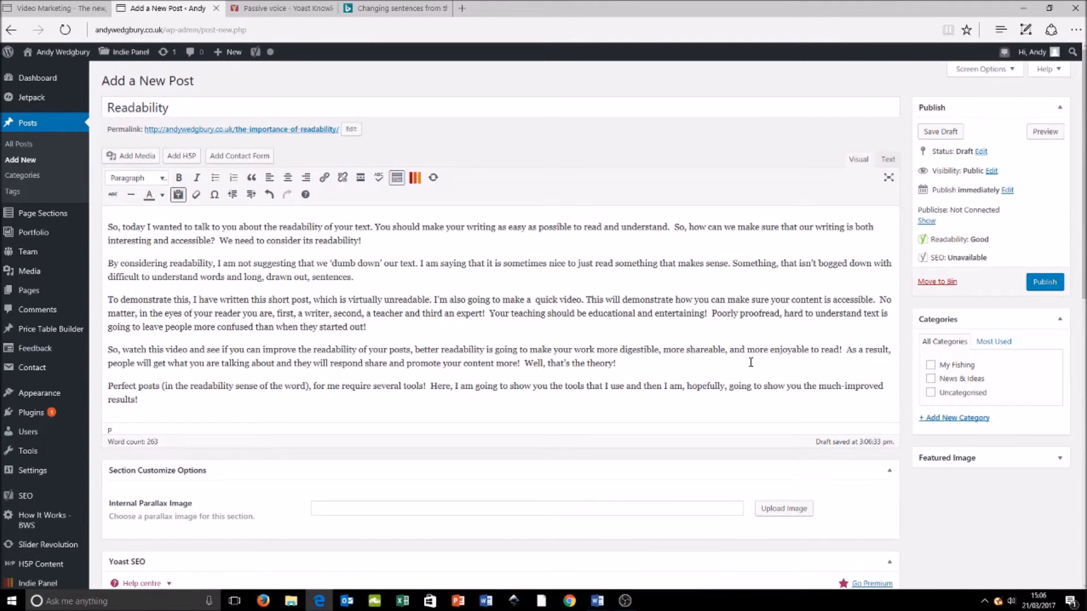
scroll(747, 368, down, 8)
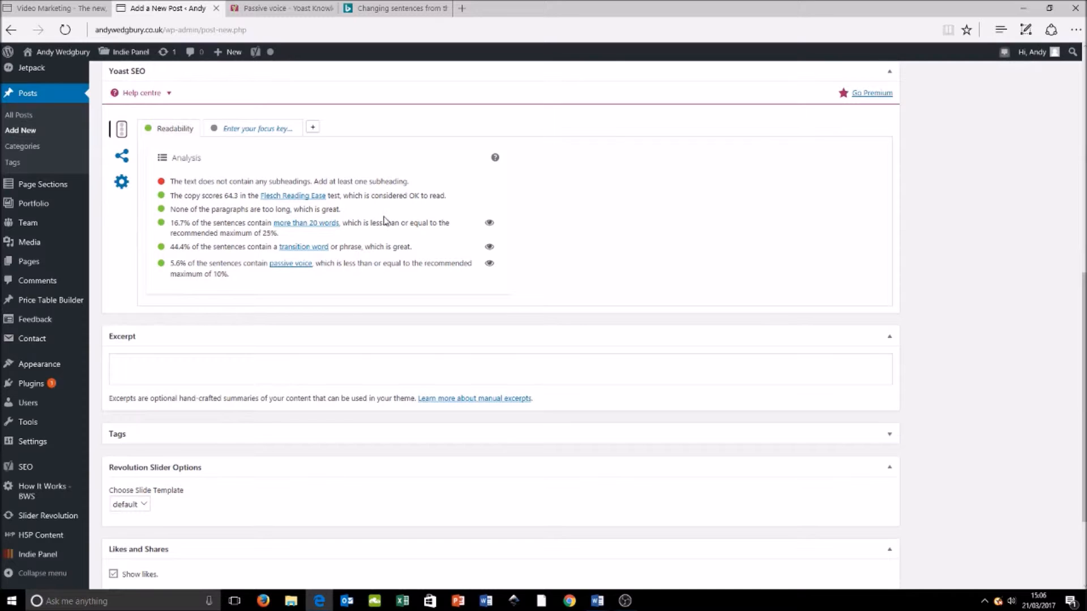
scroll(412, 274, up, 2)
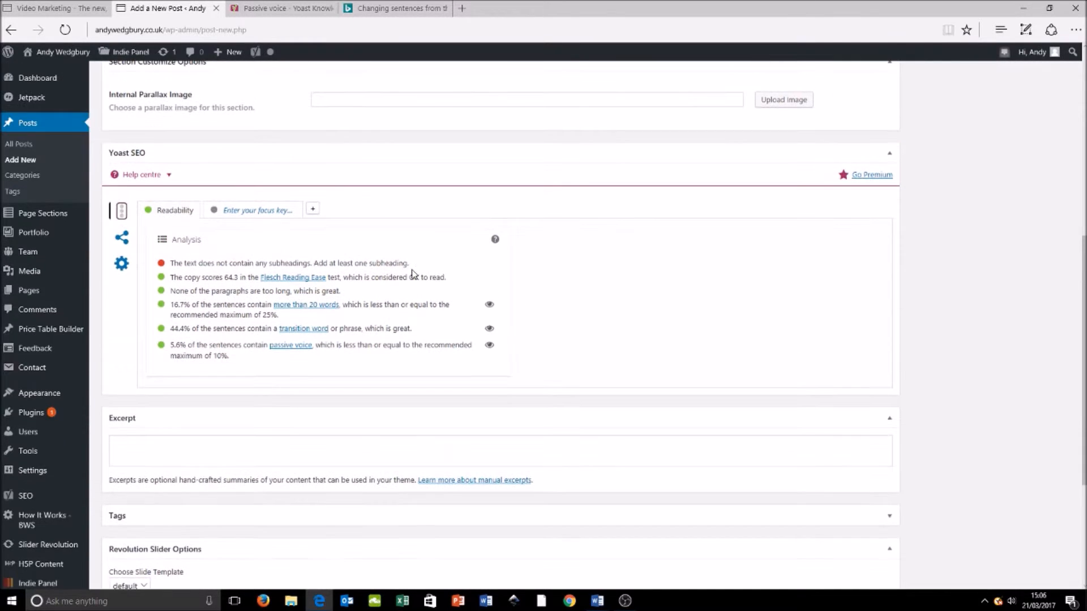
scroll(413, 275, up, 5)
scroll(413, 275, down, 4)
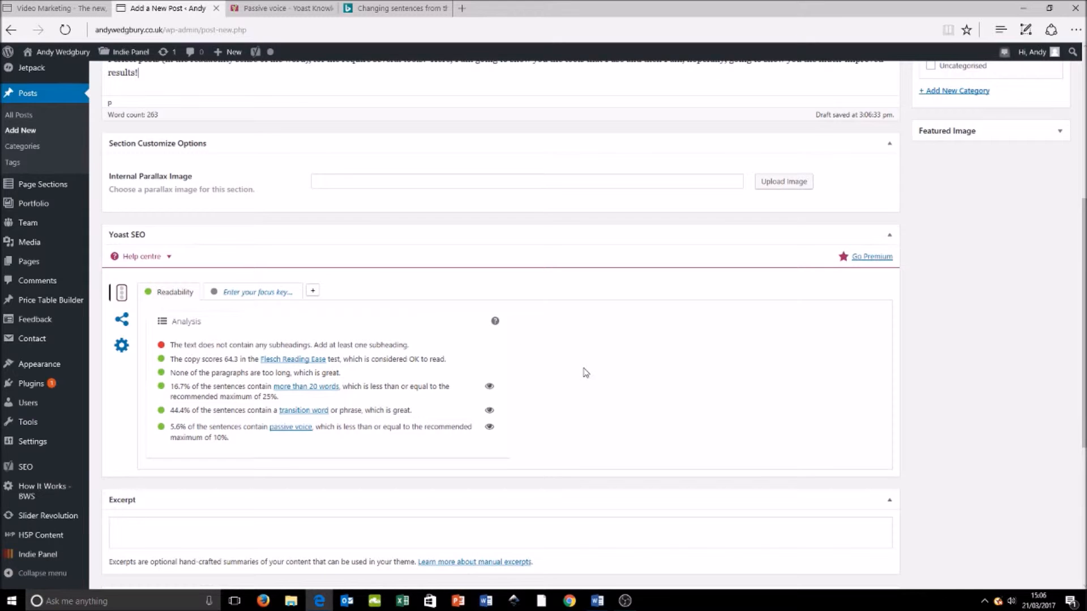
scroll(585, 372, up, 3)
scroll(585, 373, up, 4)
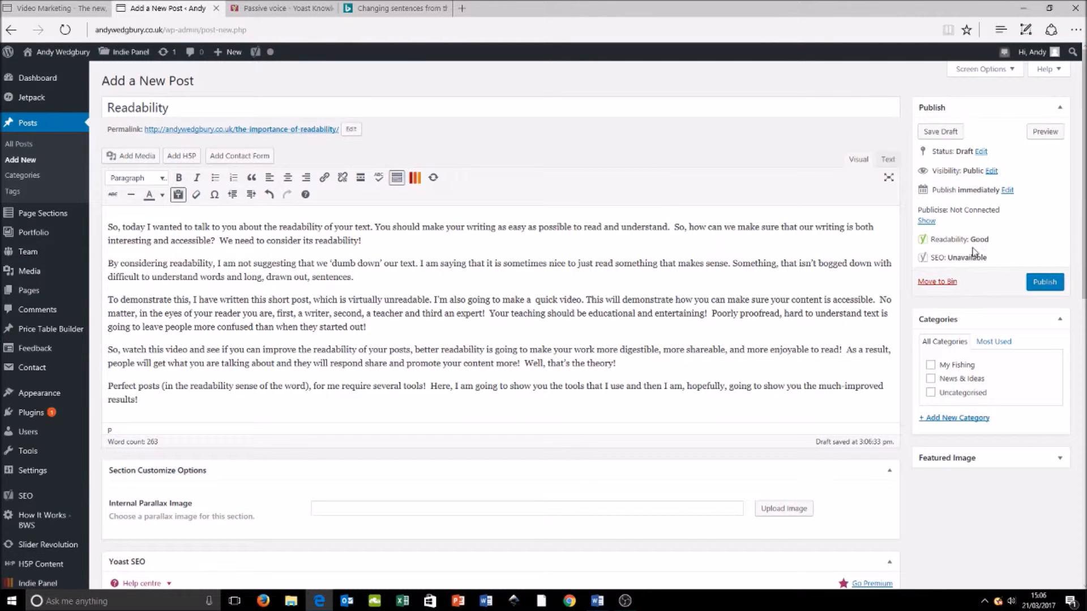
scroll(625, 227, down, 5)
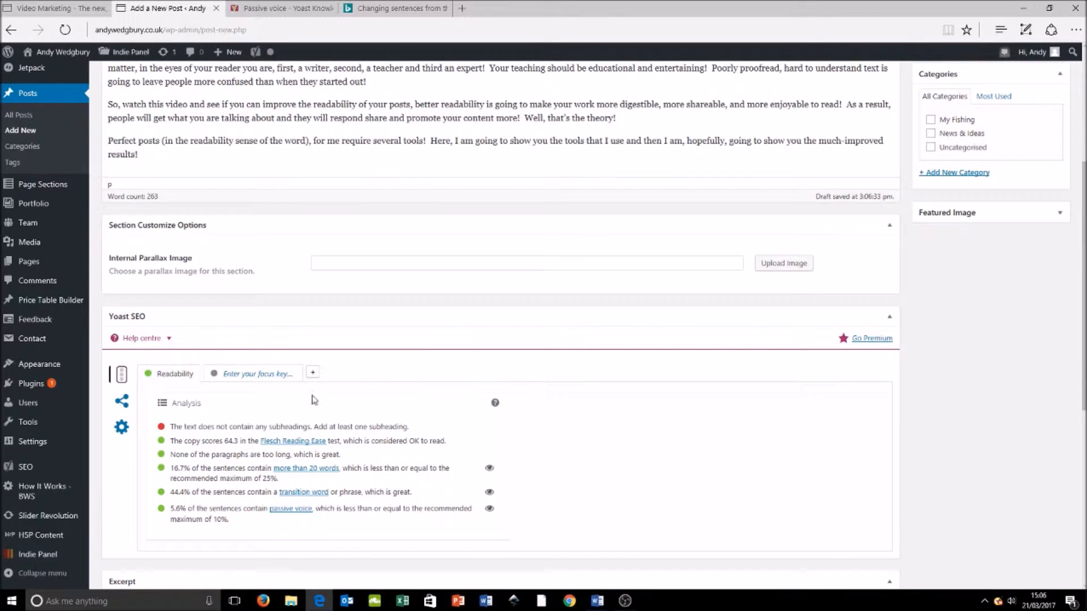
drag(171, 426, 408, 428)
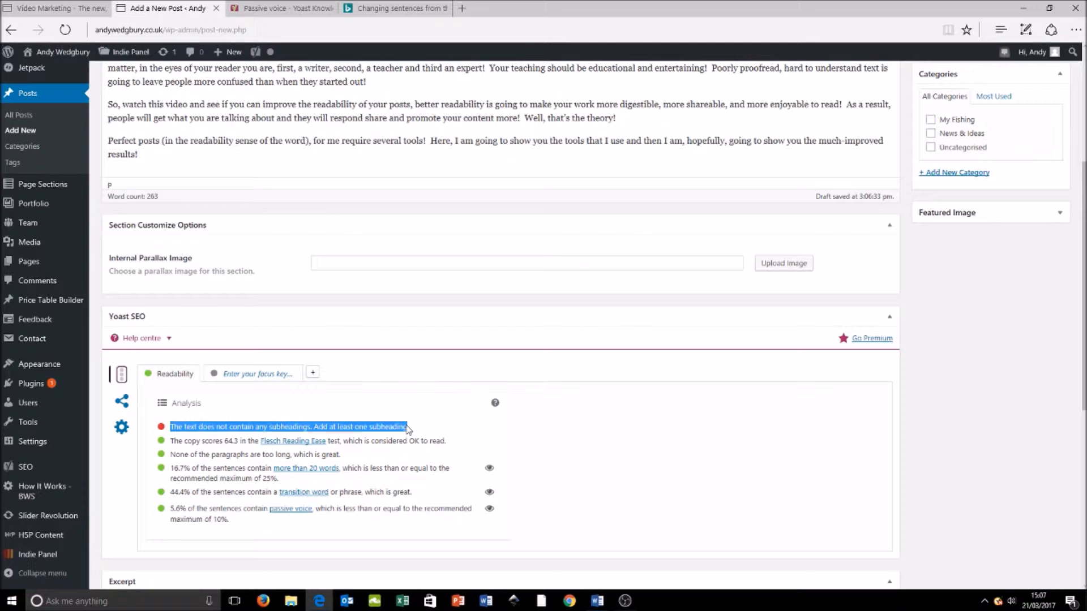
scroll(465, 427, down, 1)
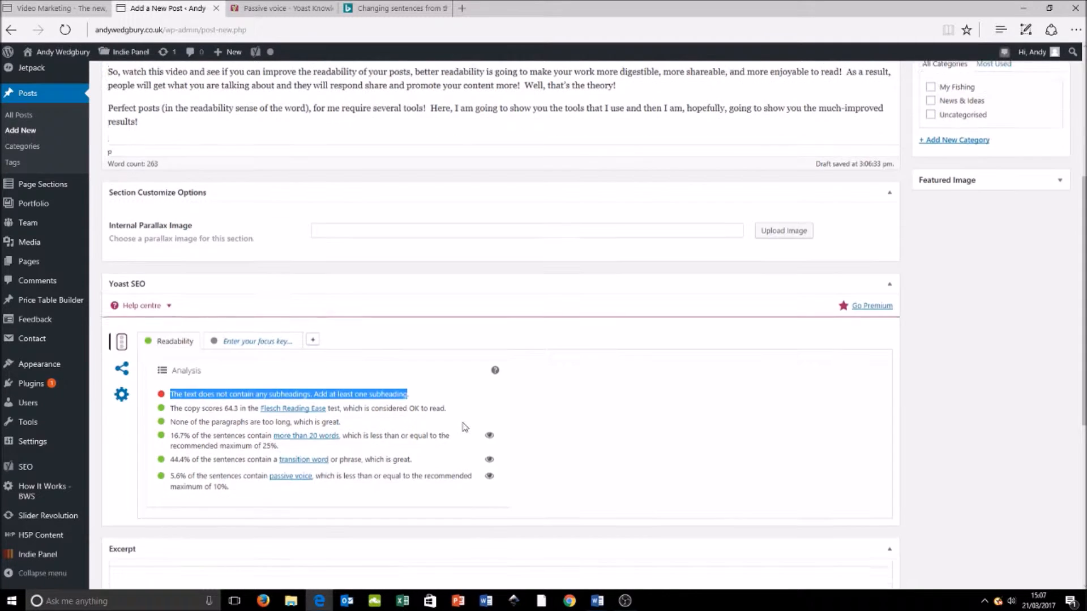
scroll(464, 427, up, 6)
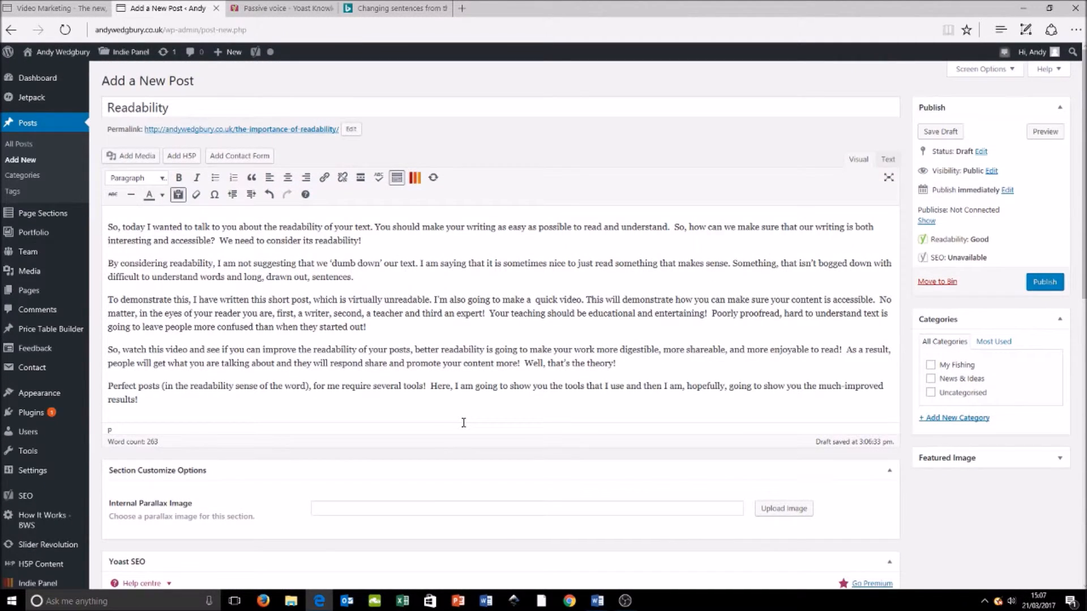
Step: Insert a new line above the first paragraph reading "Readability is the key to successful content!"
click(110, 227)
key(Return)
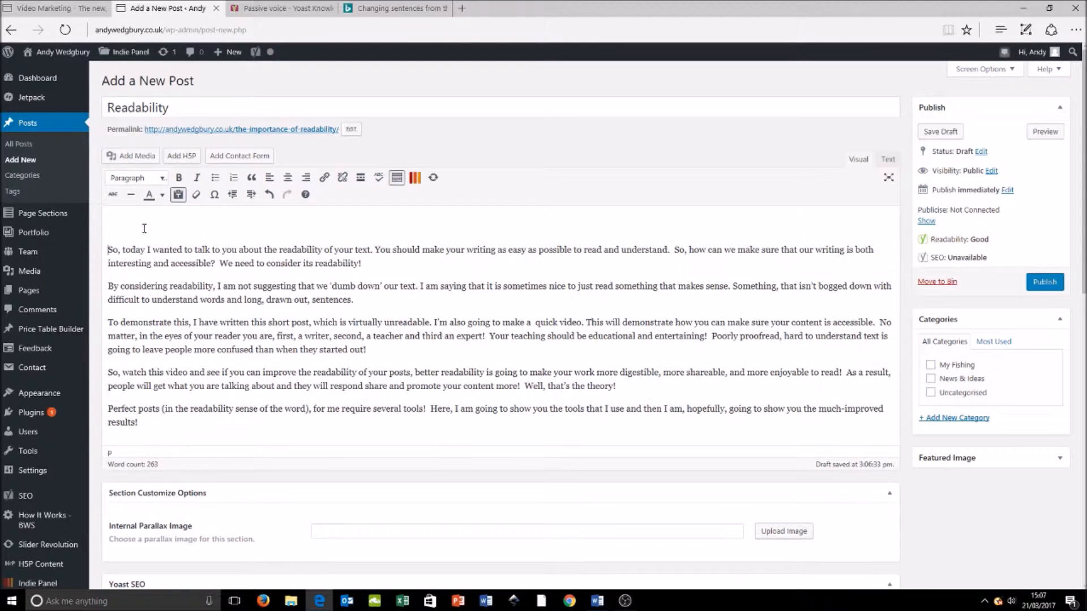
text(Readability is the key to successful conten)
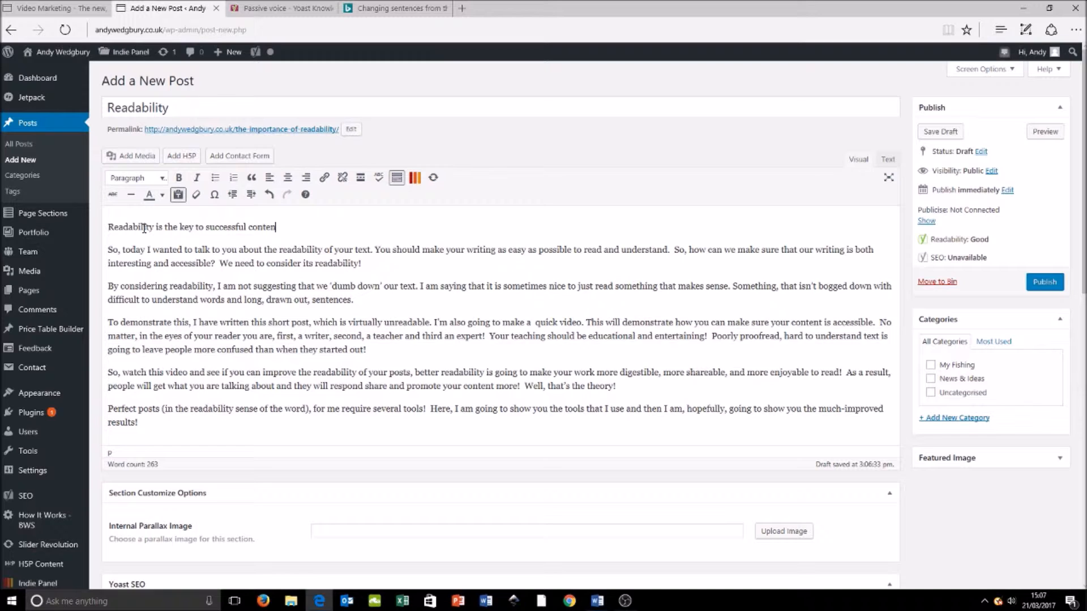
text(t!)
Step: Format the line "Readability is the key to successful content!" as Heading 2
drag(286, 227, 122, 230)
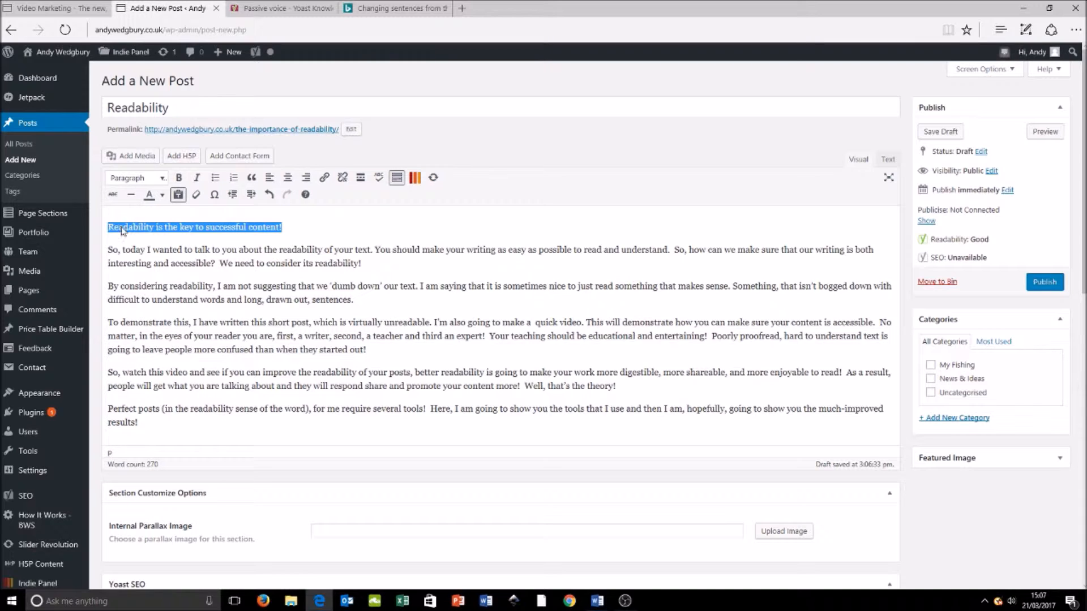
click(157, 180)
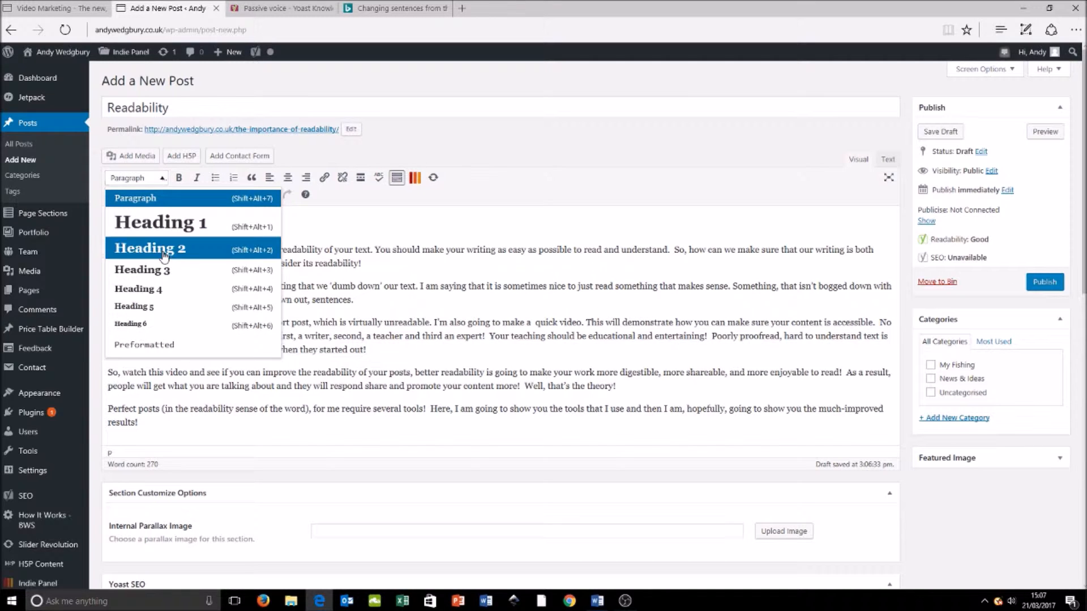
click(164, 252)
Step: Check the Yoast readability analysis for the subheading feedback and look over the post with its new heading
scroll(327, 333, down, 5)
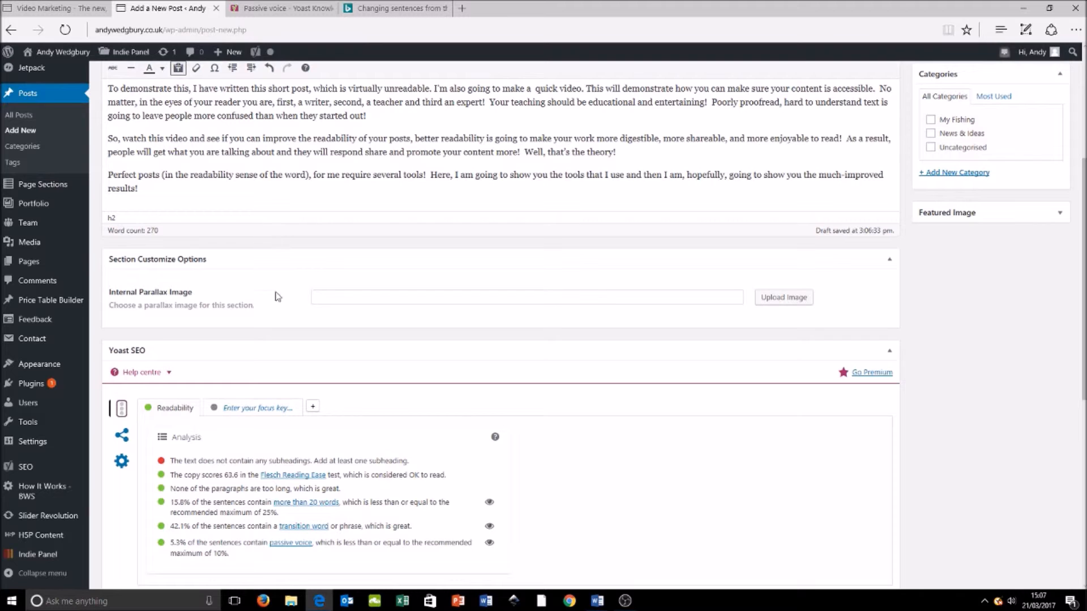
scroll(285, 437, down, 4)
scroll(284, 437, up, 3)
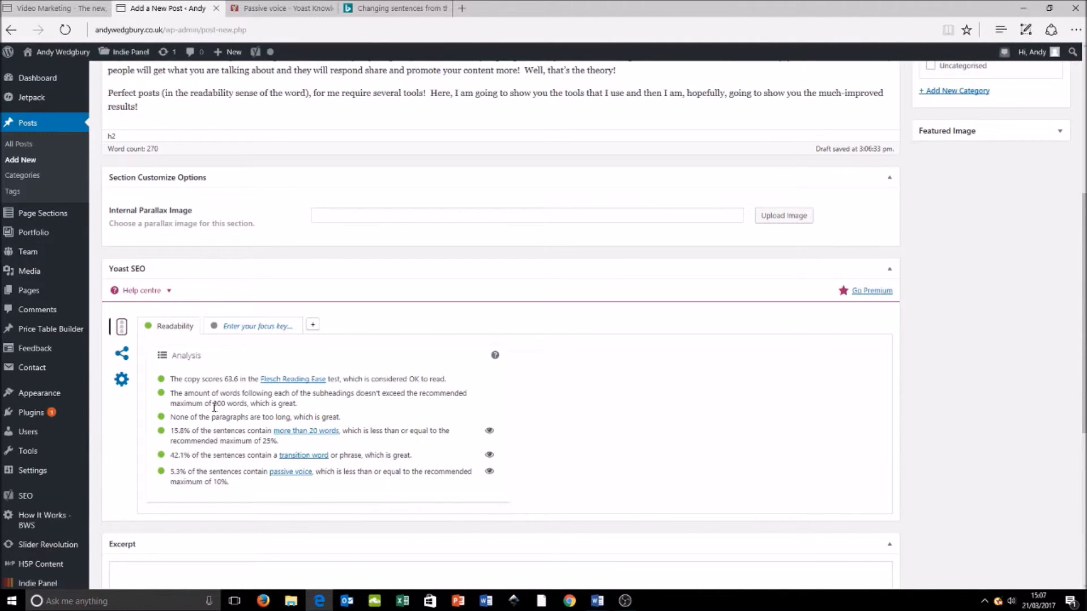
scroll(211, 403, down, 3)
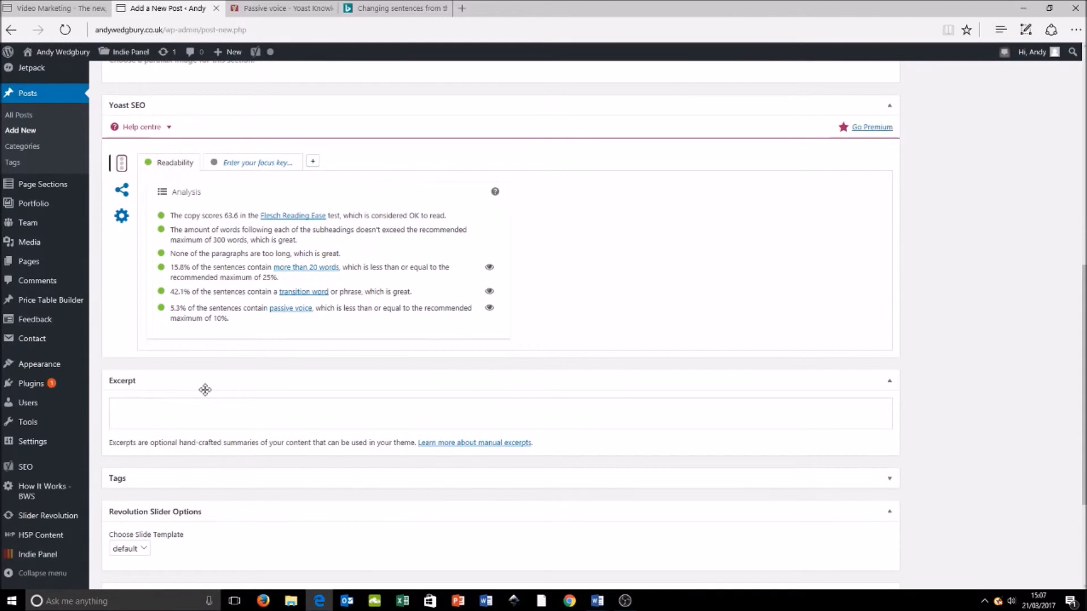
scroll(205, 389, up, 9)
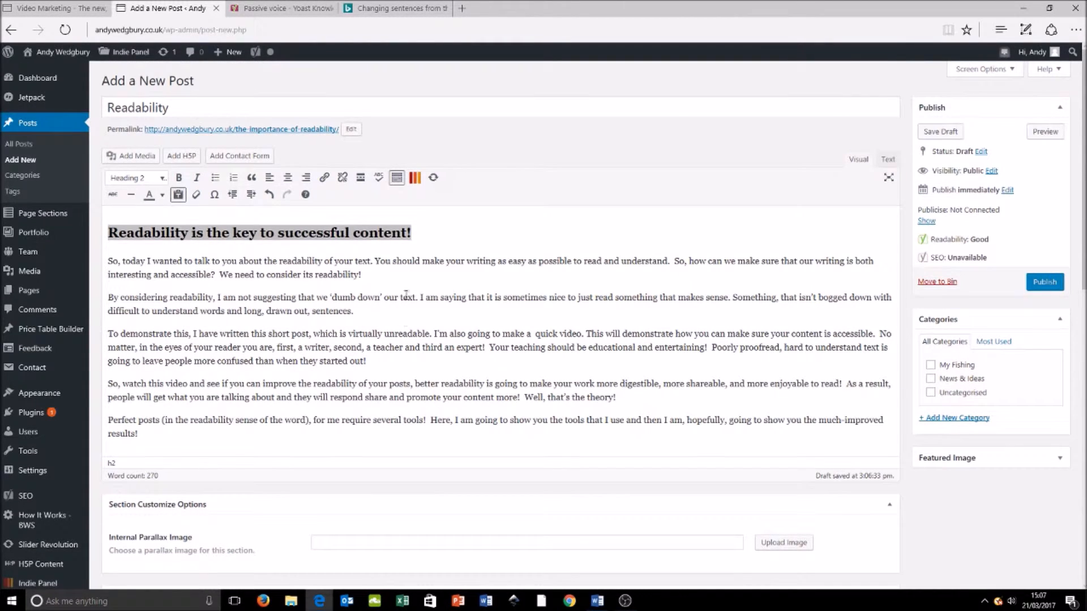
Step: Open a preview of the Readability post in the browser and close the Yoast passive voice article
click(423, 244)
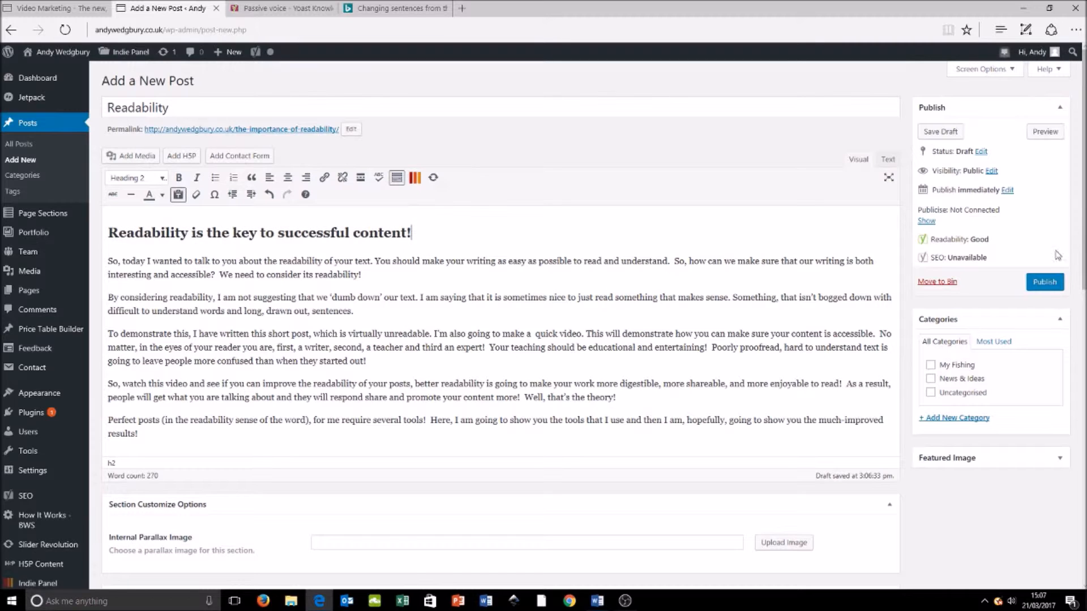
click(1054, 139)
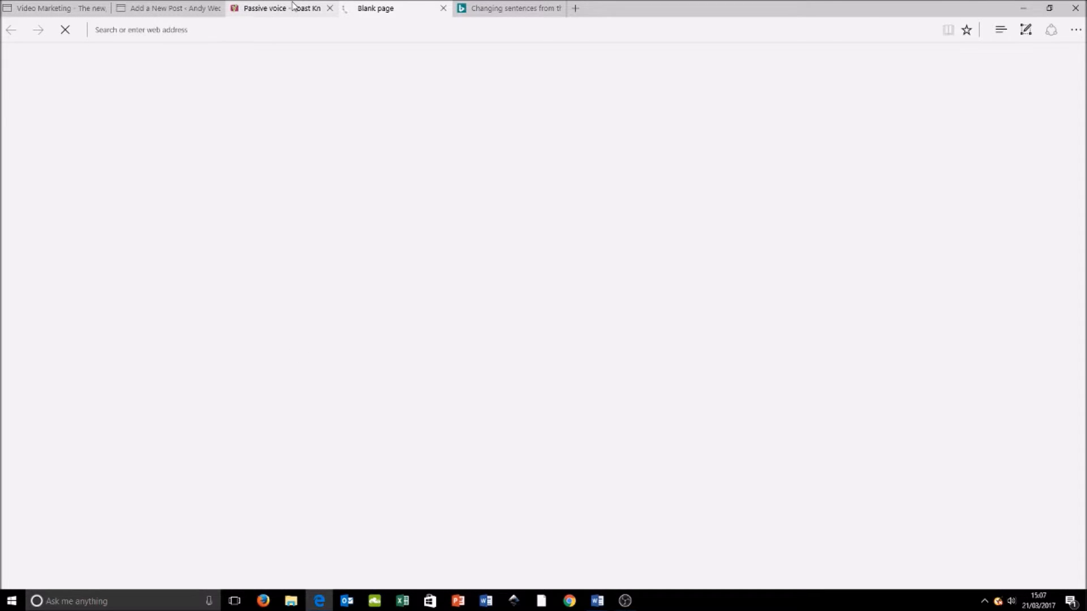
mouse_move(304, 11)
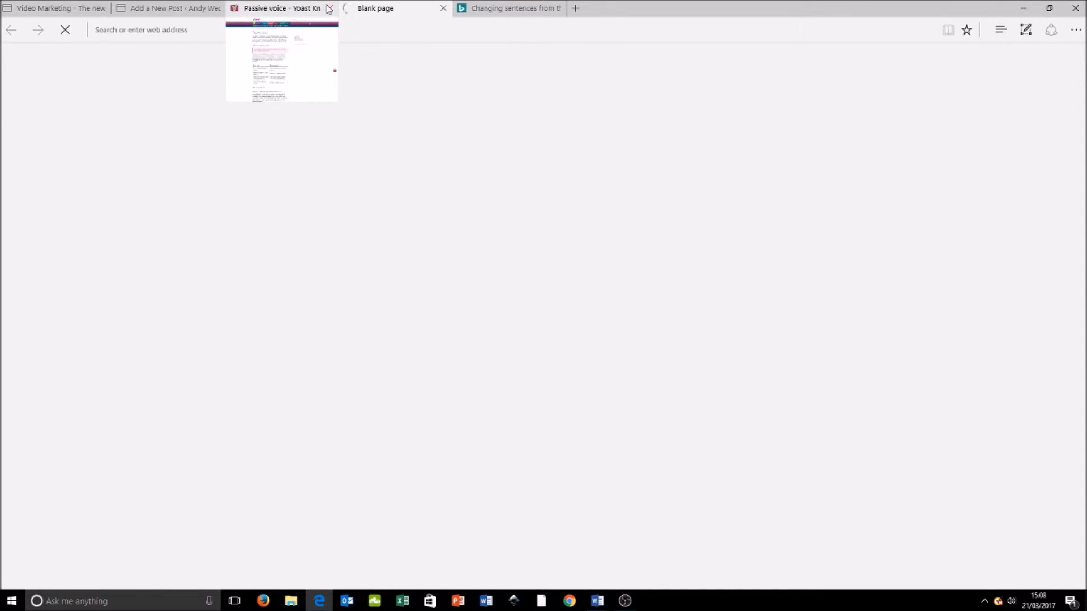
click(330, 8)
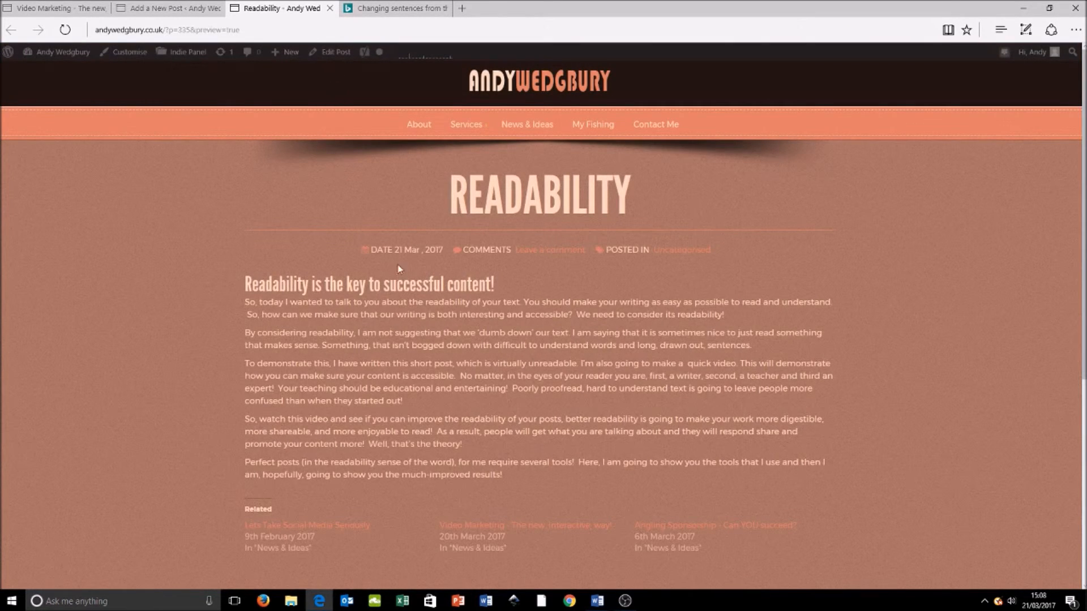
Step: Look over the previewed Readability post from its title and subheading down to the comment section
scroll(454, 276, down, 1)
scroll(454, 276, down, 3)
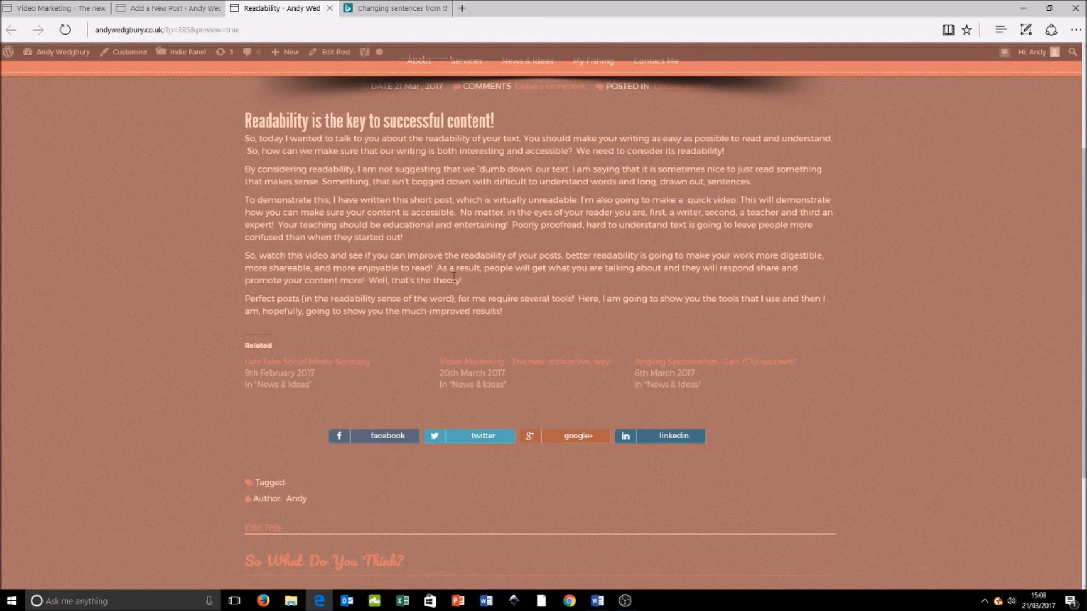
scroll(454, 281, up, 2)
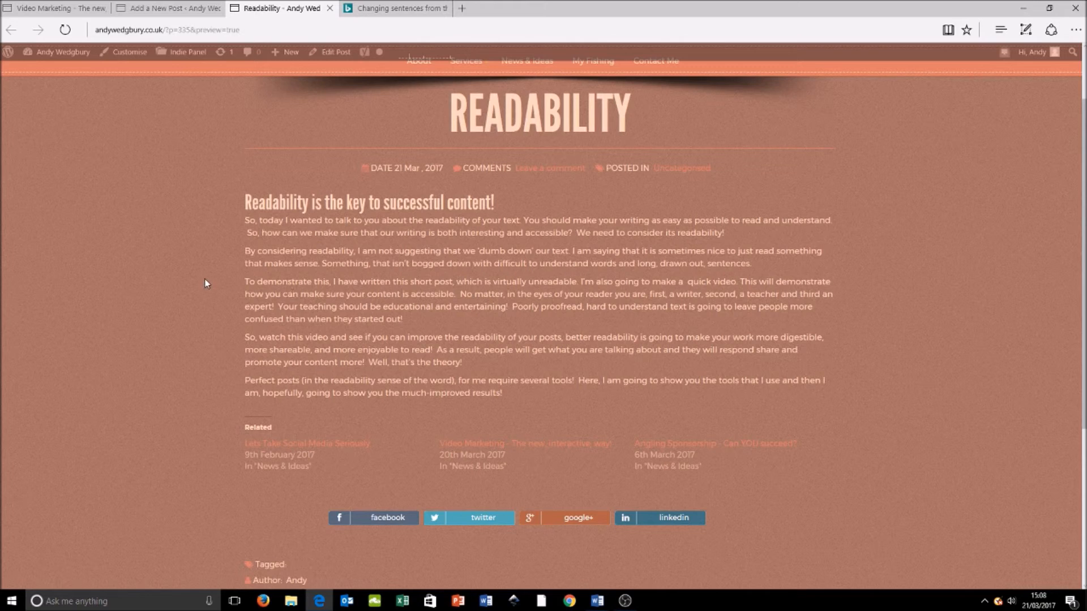
scroll(202, 277, up, 2)
scroll(202, 277, down, 6)
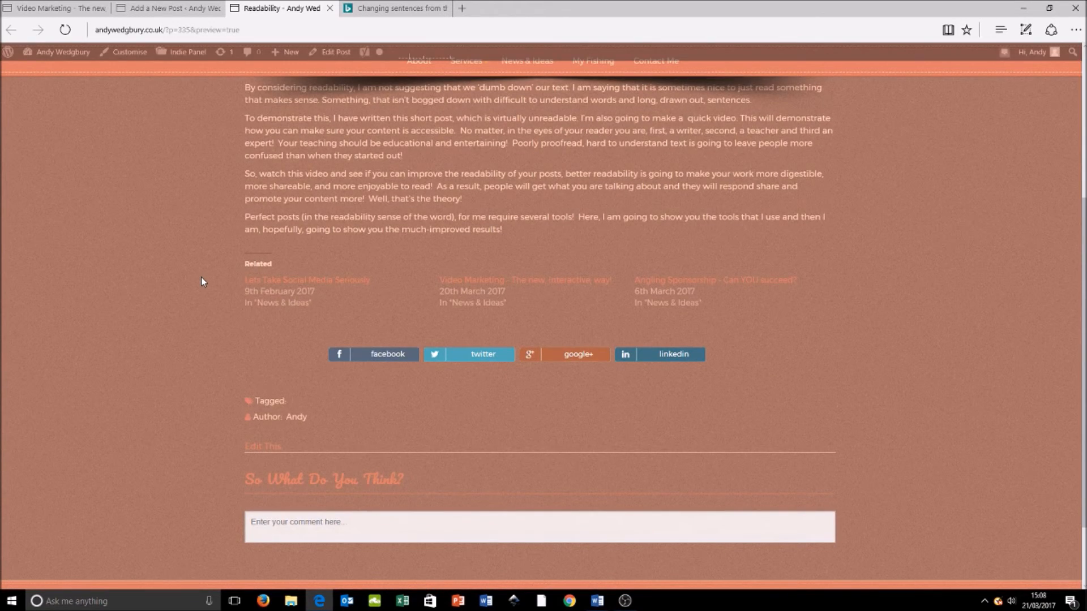
scroll(201, 278, up, 5)
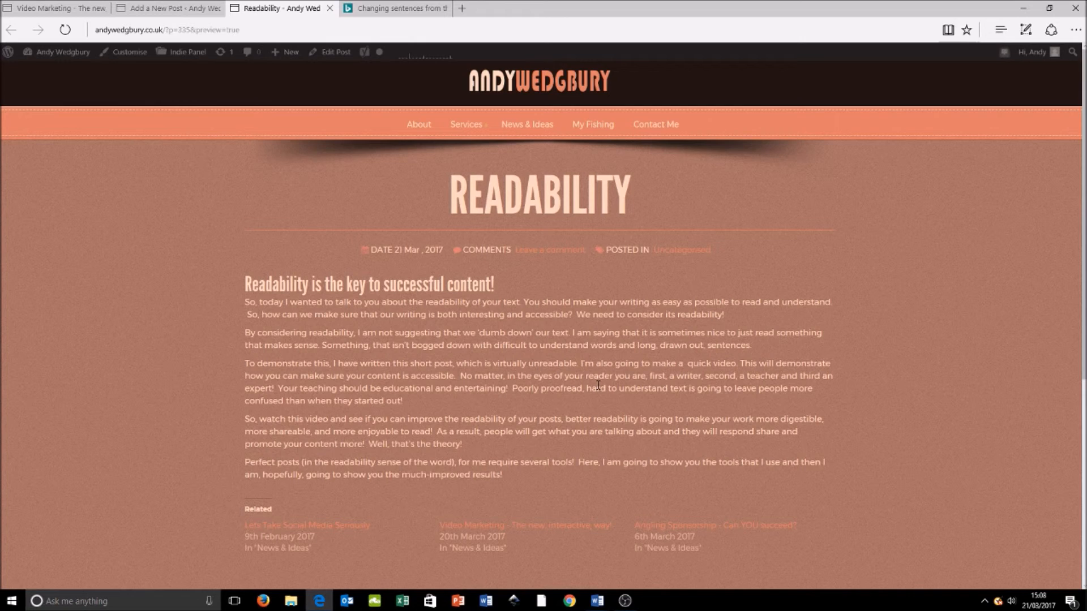